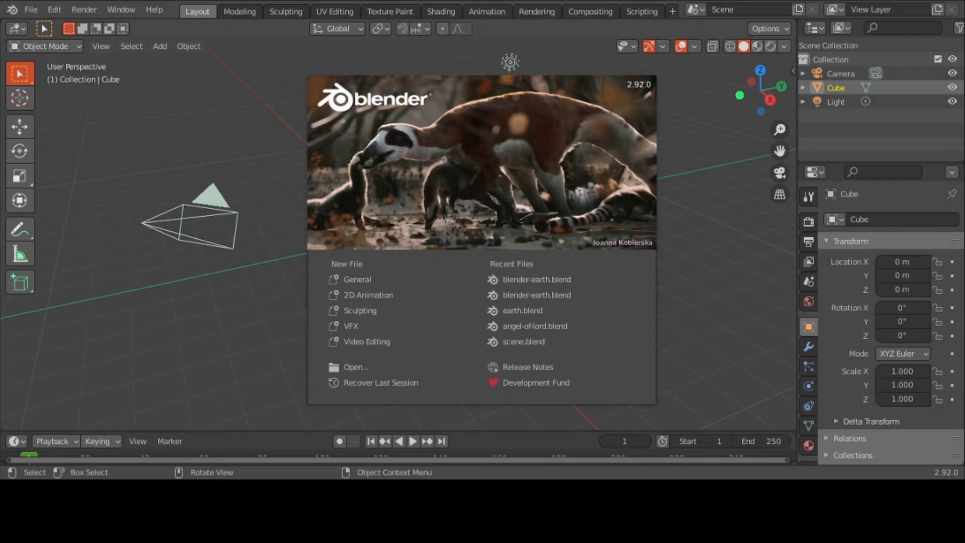
Dismiss the splash screen and show the default cube close up in front orthographic view.
left_click(532, 127)
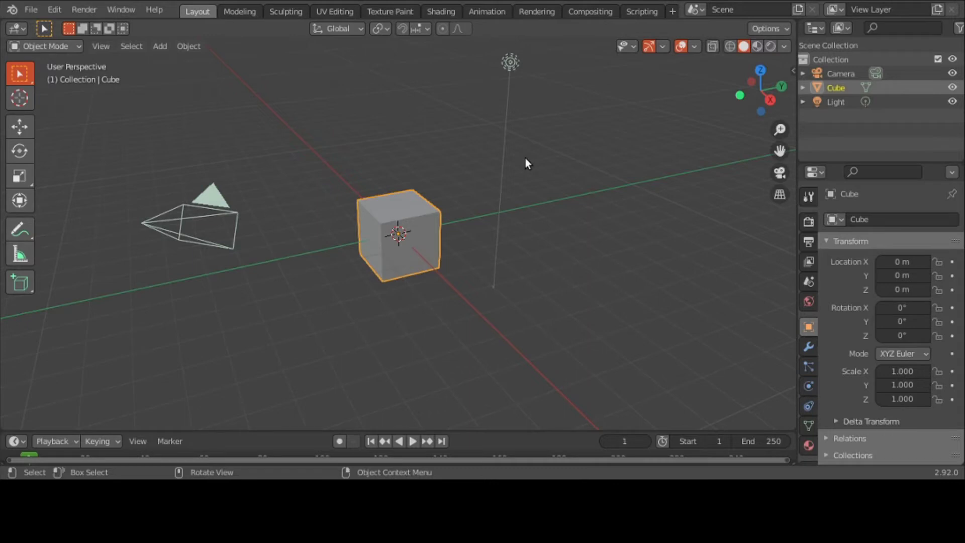
key("grave")
left_click(446, 123)
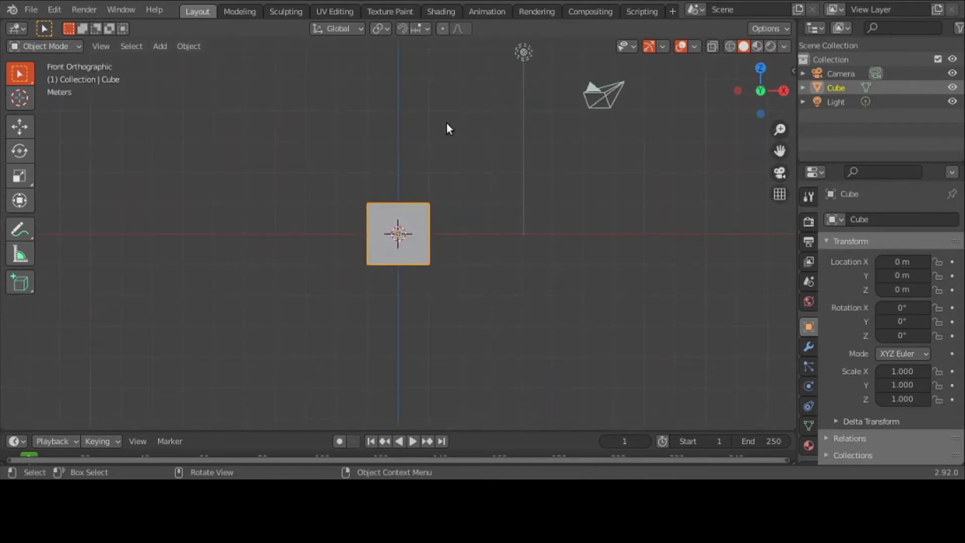
scroll(476, 315, "up", 5)
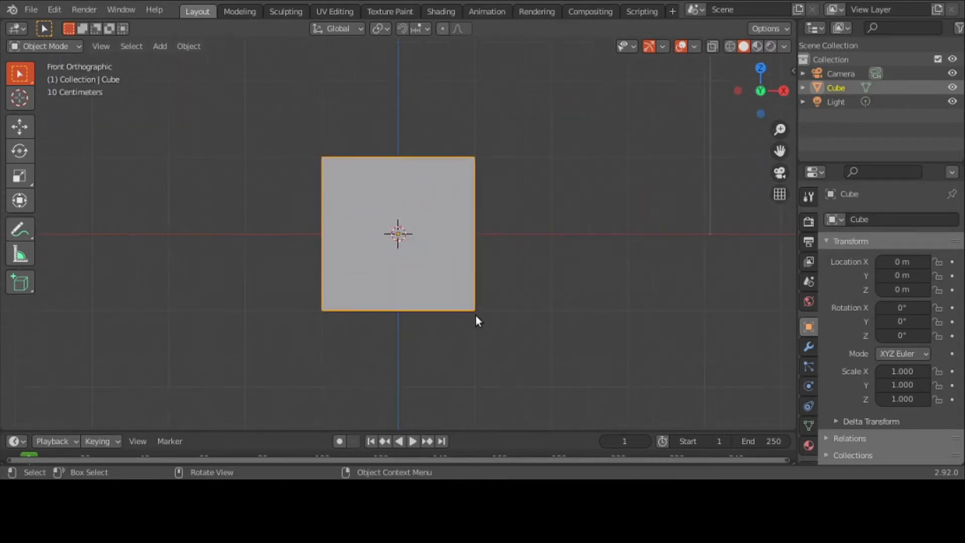
middle_click_drag(476, 315, 427, 338, "shift")
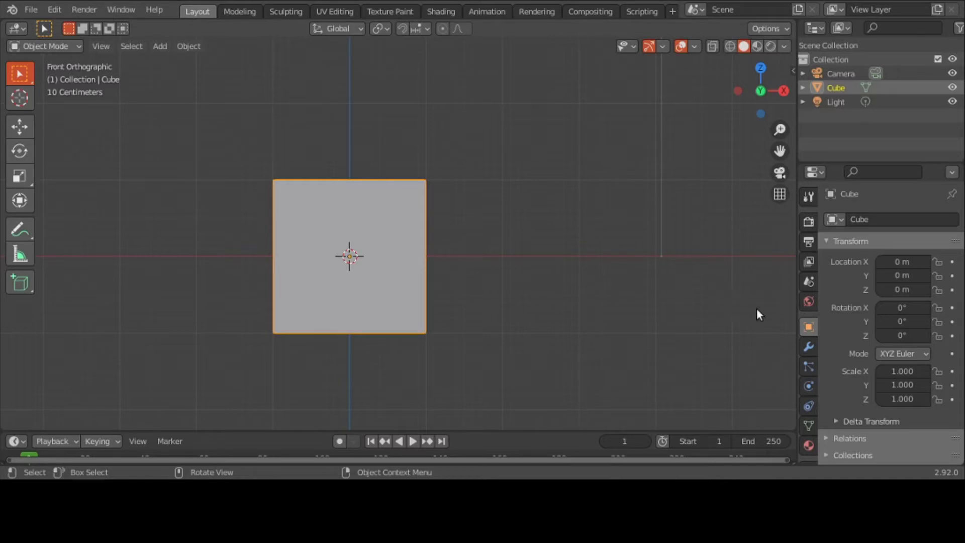
Add an Array modifier to the cube and collapse its Relative Offset settings.
left_click(811, 345)
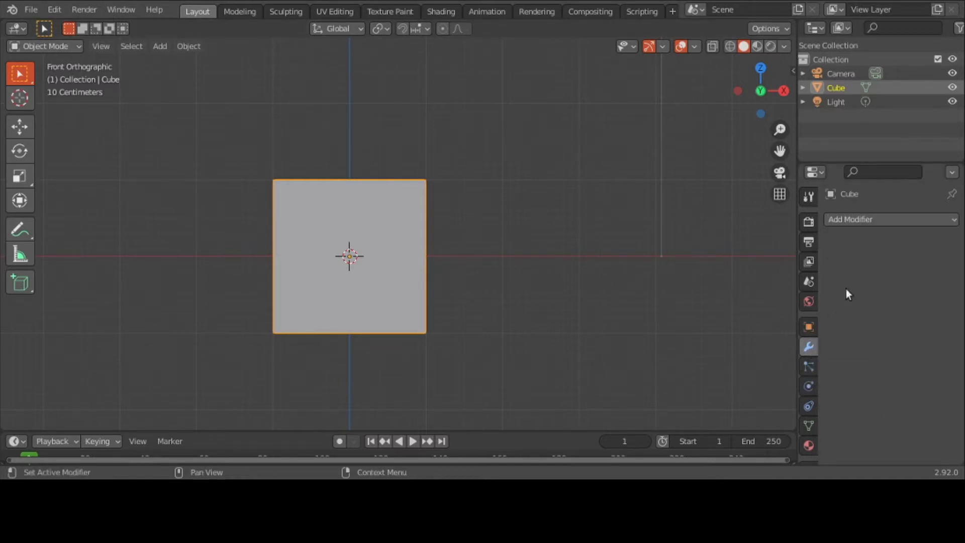
left_click(877, 221)
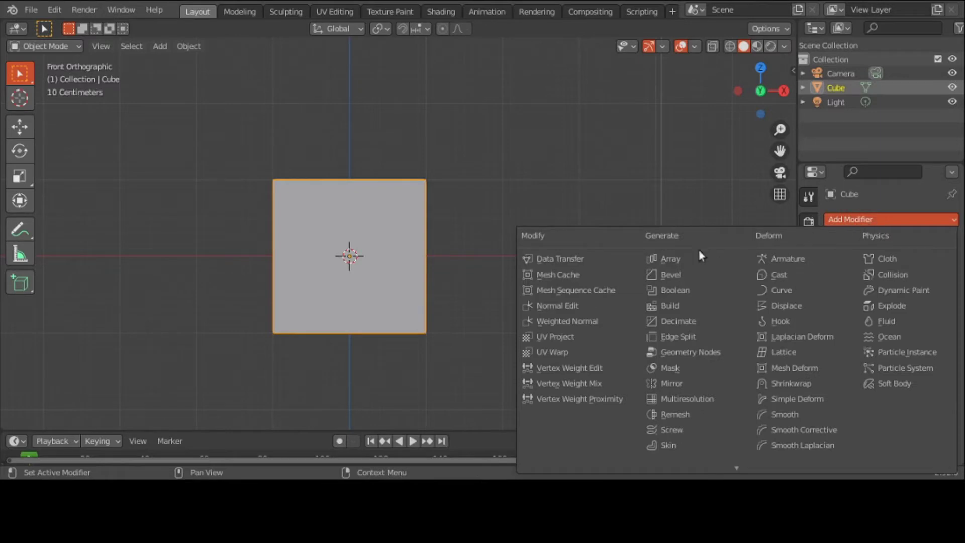
left_click(673, 258)
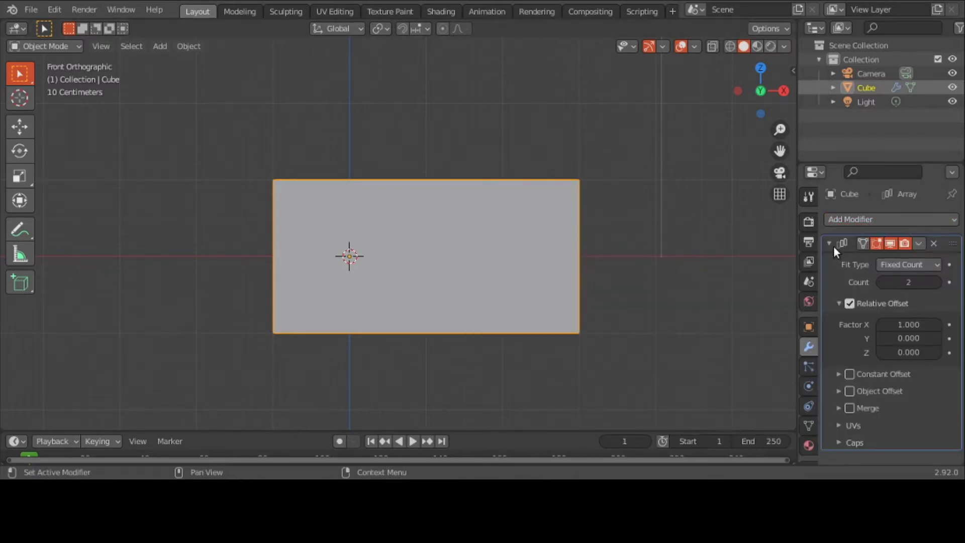
left_click(838, 304)
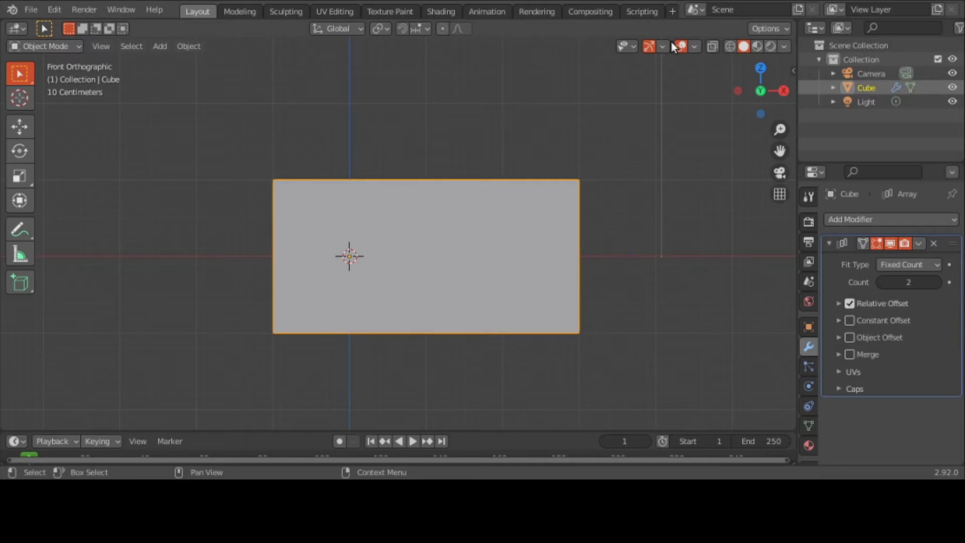
Handwrite the annotation "Relative" in the empty space beside the cube with the Annotate tool.
left_click(47, 237)
left_click(22, 235)
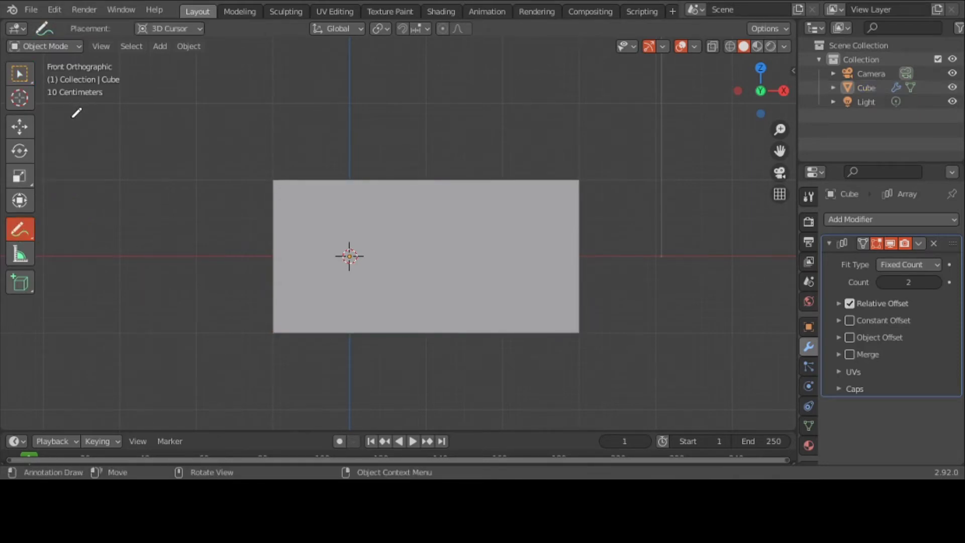
mouse_move(66, 117)
left_mouse_down()
mouse_move(72, 155)
mouse_move(69, 112)
mouse_move(70, 137)
mouse_move(104, 149)
left_mouse_up()
mouse_move(104, 109)
left_mouse_down()
mouse_move(106, 147)
mouse_move(139, 148)
left_mouse_up()
mouse_move(146, 104)
left_mouse_down()
mouse_move(146, 150)
mouse_move(162, 127)
mouse_move(175, 149)
mouse_move(206, 123)
mouse_move(246, 131)
left_mouse_up()
left_click(164, 105)
left_click(169, 110)
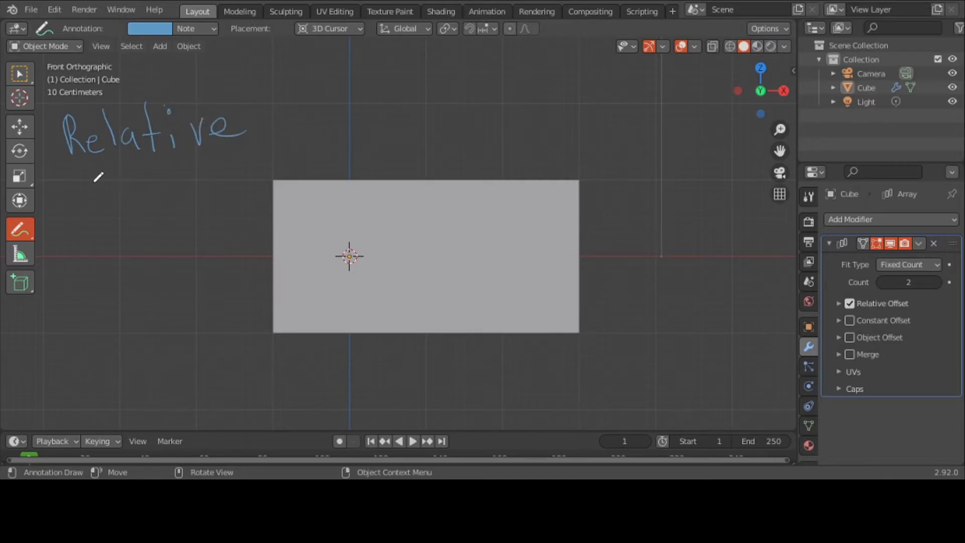
Handwrite "OFFset" beneath the word "Relative" to complete the annotation title.
mouse_move(101, 183)
left_mouse_down()
mouse_move(103, 205)
mouse_move(107, 187)
mouse_move(116, 207)
mouse_move(134, 169)
left_mouse_up()
left_click_drag(117, 190, 149, 211)
left_click_drag(138, 170, 154, 167)
mouse_move(140, 183)
left_mouse_down()
mouse_move(177, 203)
mouse_move(197, 194)
left_mouse_up()
mouse_move(217, 160)
left_mouse_down()
mouse_move(224, 187)
mouse_move(231, 167)
left_mouse_up()
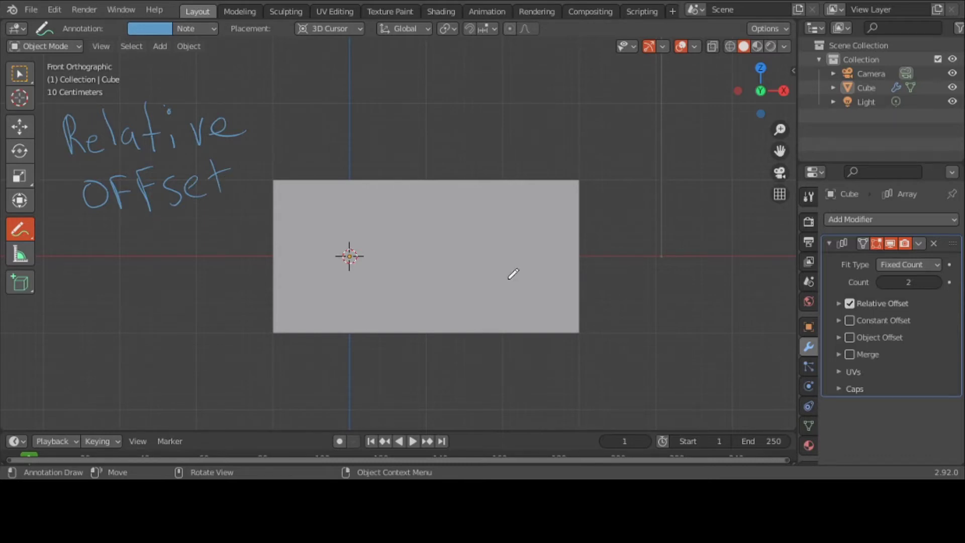
Set the array's count to 1 and expand its Relative Offset settings.
left_click(873, 286)
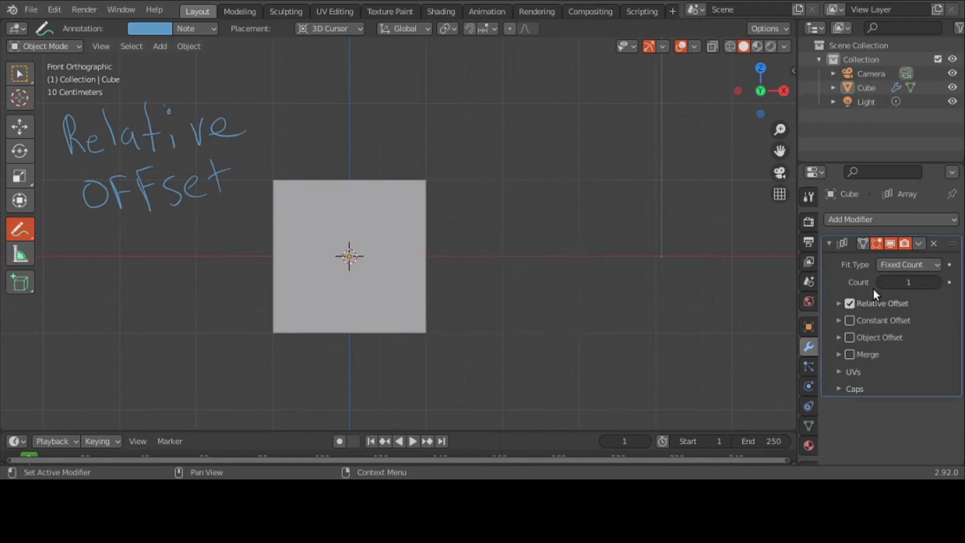
left_click(838, 304)
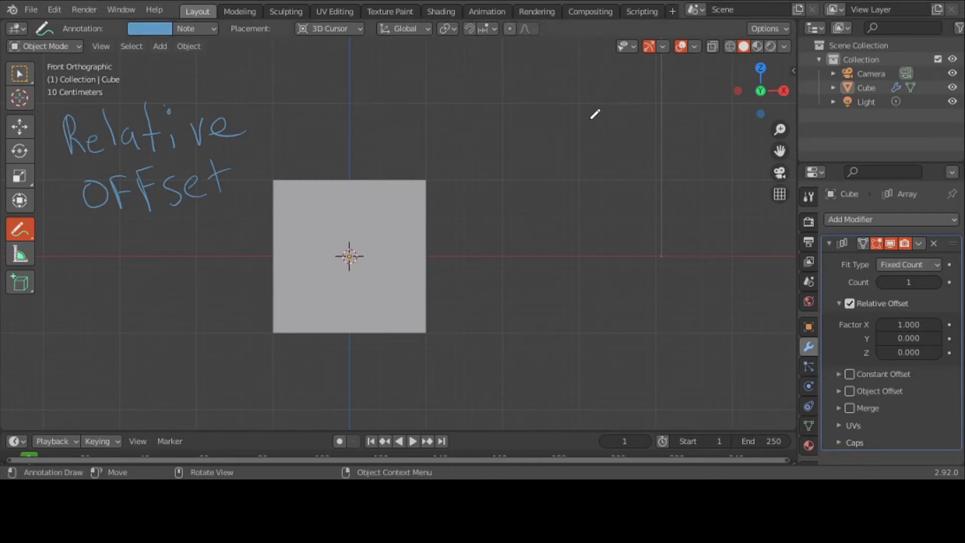
Change the annotation colour to a bright yellow-green in the Annotate tool's settings.
key("n")
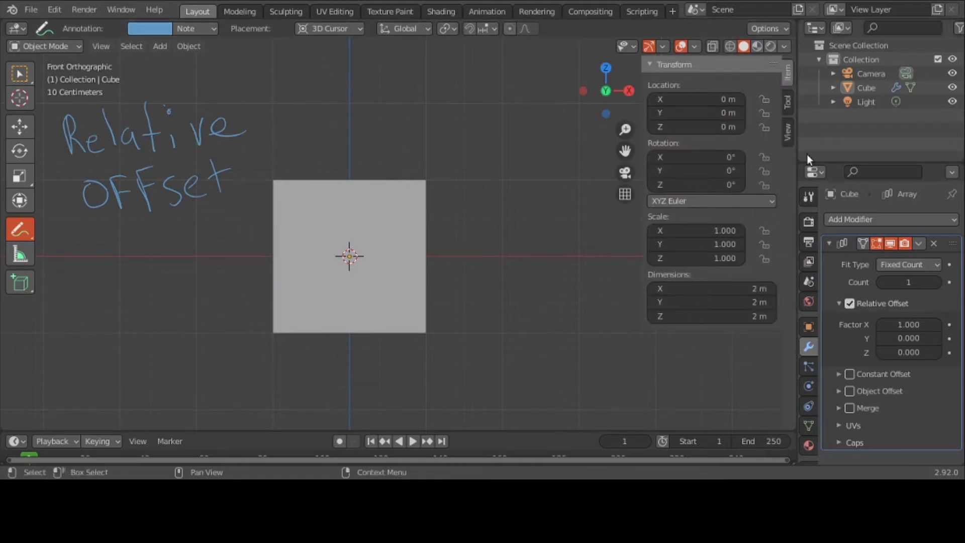
left_click(787, 103)
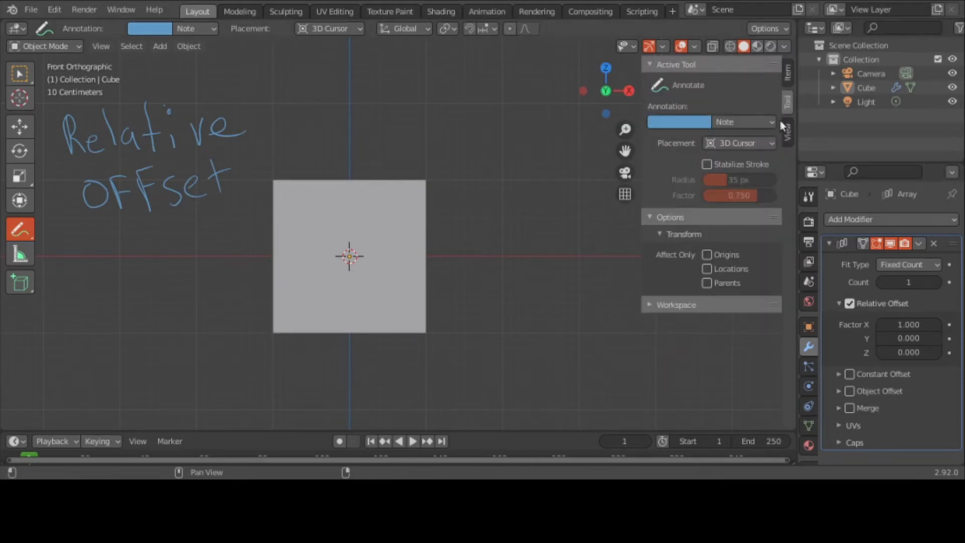
left_click(673, 120)
left_click(662, 197)
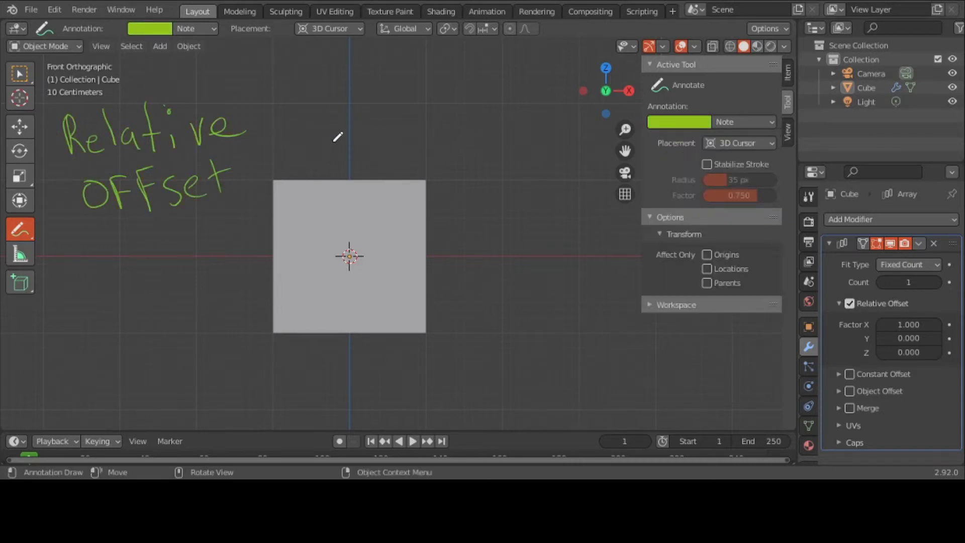
left_click(688, 126)
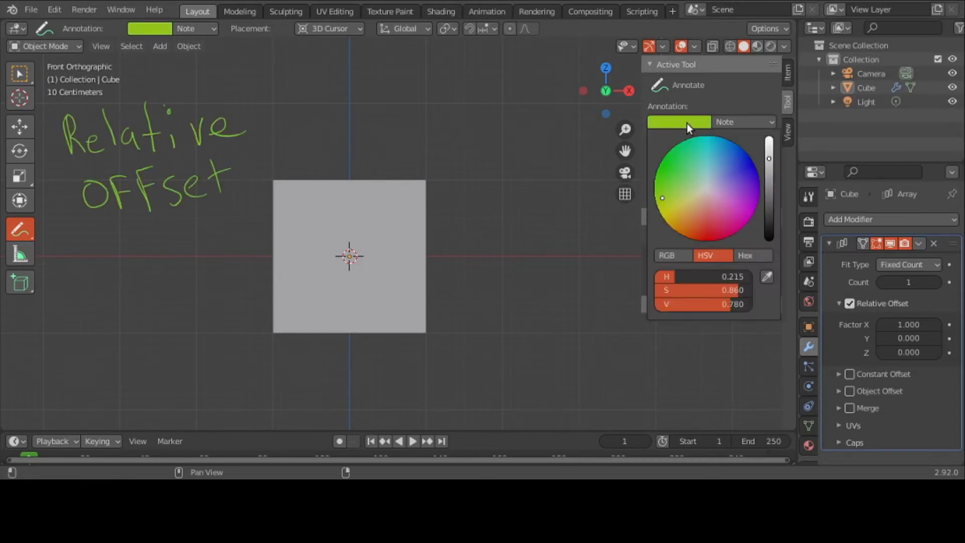
left_click_drag(770, 162, 773, 146)
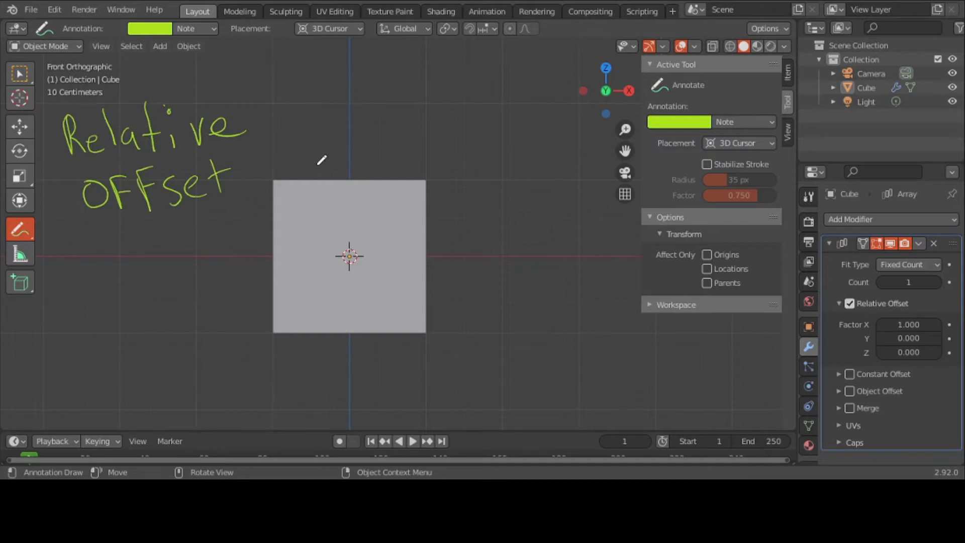
Draw a curly brace spanning the cube's top edge and handwrite "2 units" above it.
mouse_move(279, 169)
left_mouse_down()
mouse_move(293, 149)
mouse_move(351, 139)
mouse_move(359, 150)
mouse_move(398, 145)
mouse_move(421, 161)
left_mouse_up()
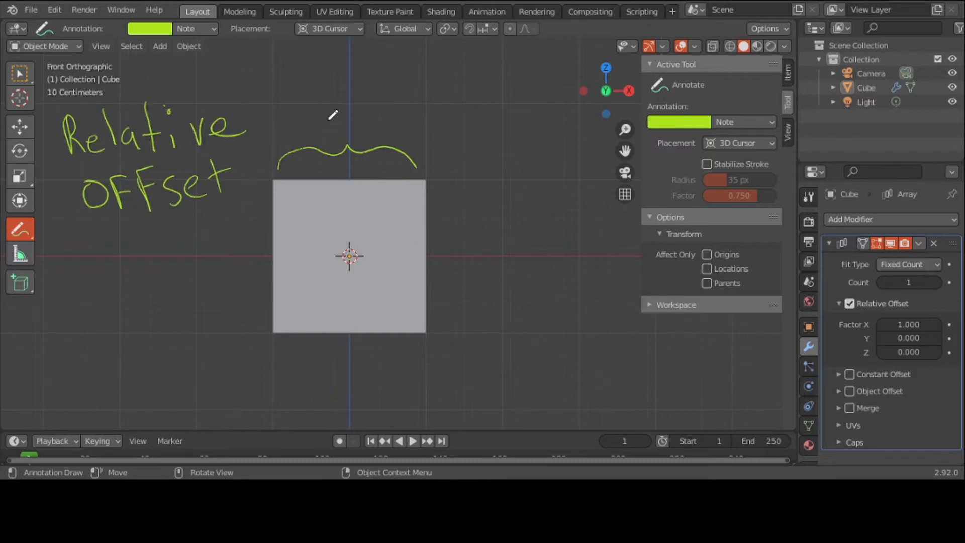
mouse_move(328, 121)
left_mouse_down()
mouse_move(342, 119)
mouse_move(331, 136)
mouse_move(359, 135)
mouse_move(365, 122)
mouse_move(371, 135)
mouse_move(395, 137)
mouse_move(399, 126)
mouse_move(403, 137)
left_mouse_up()
left_click(390, 120)
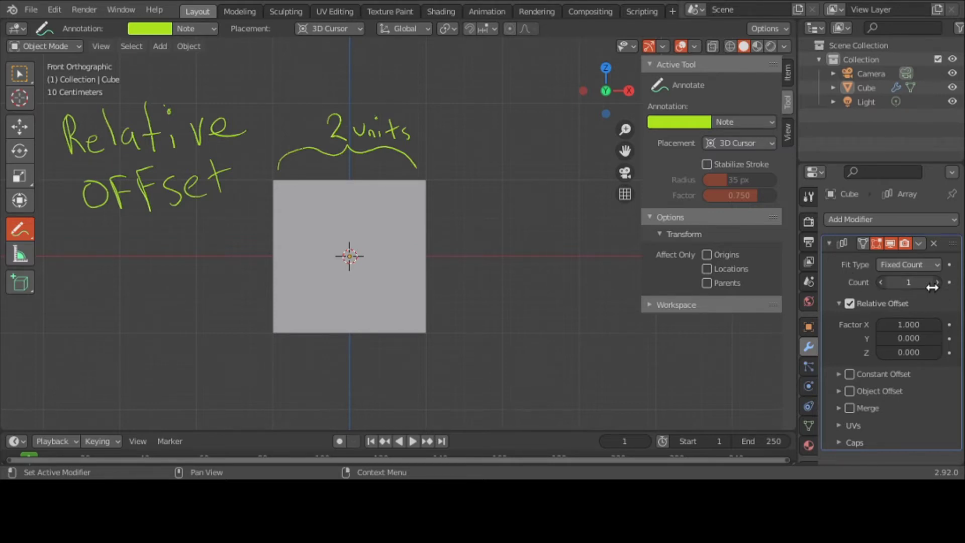
Set the array's relative offset Factor X to 0 and its count to 2.
left_click(901, 326)
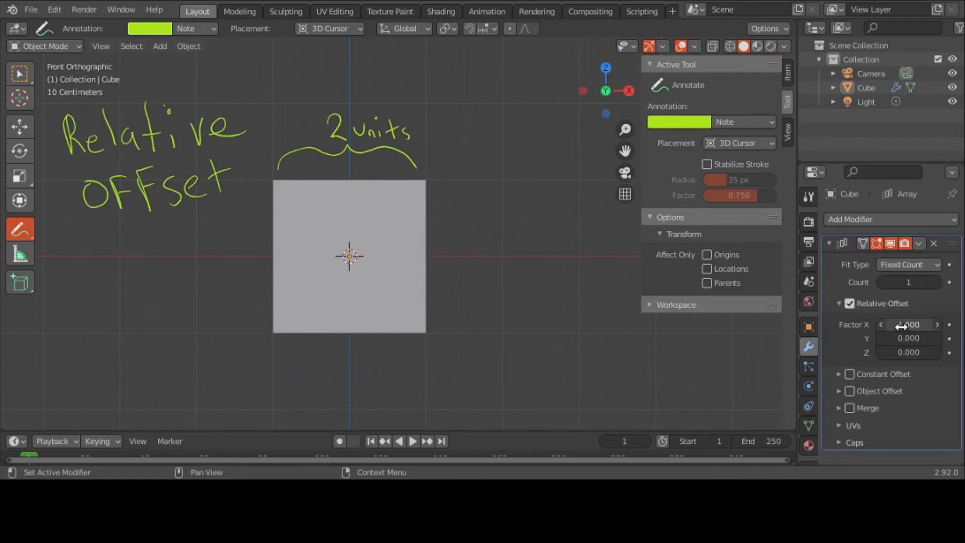
type("1.0")
key("BackSpace")
key("BackSpace")
key("BackSpace")
type("0")
key("Return")
left_click(935, 283)
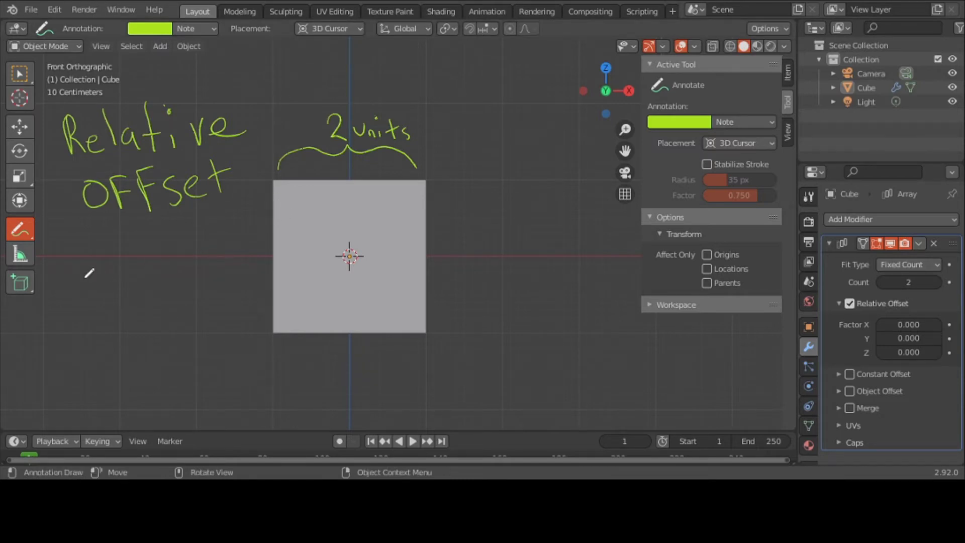
Measure the cube's width from its left edge to its right edge with the Measure tool.
left_click(20, 255)
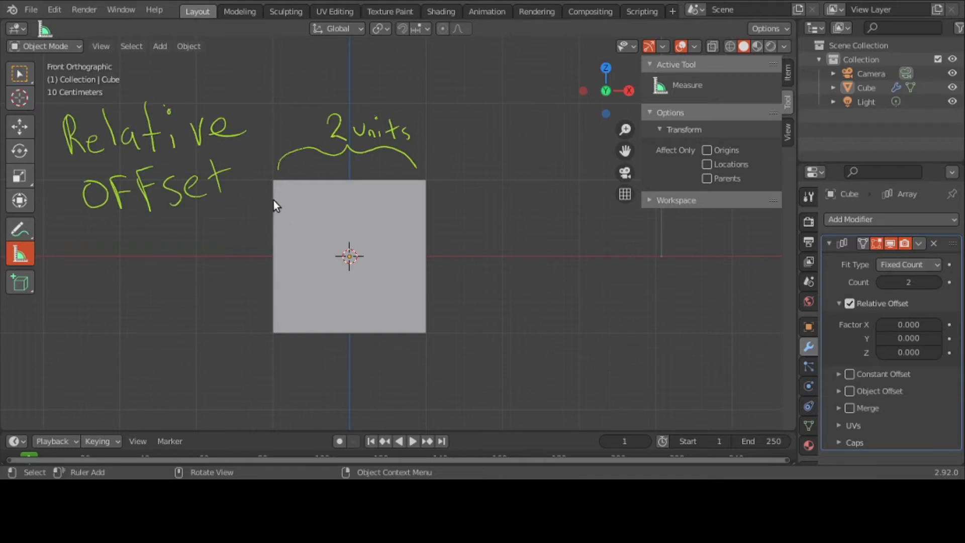
left_click_drag(274, 201, 425, 197)
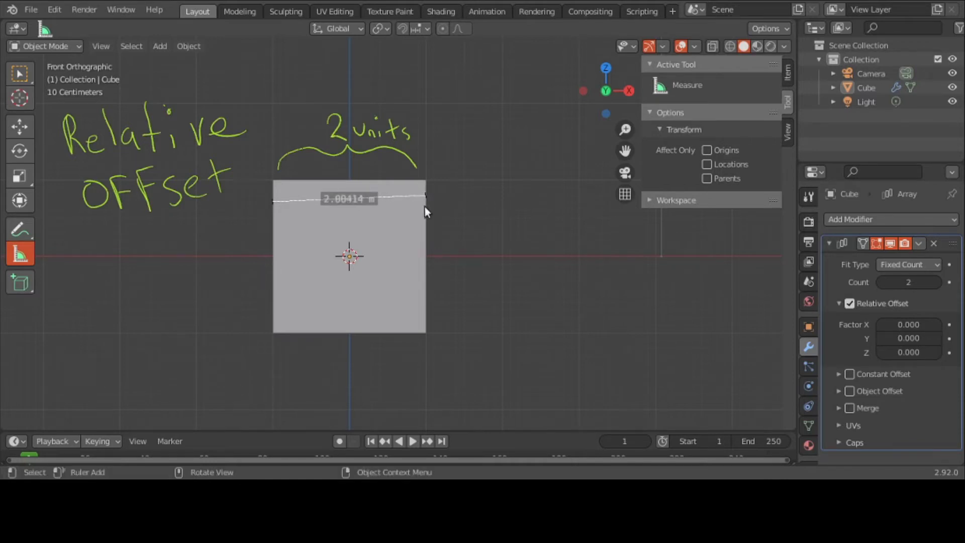
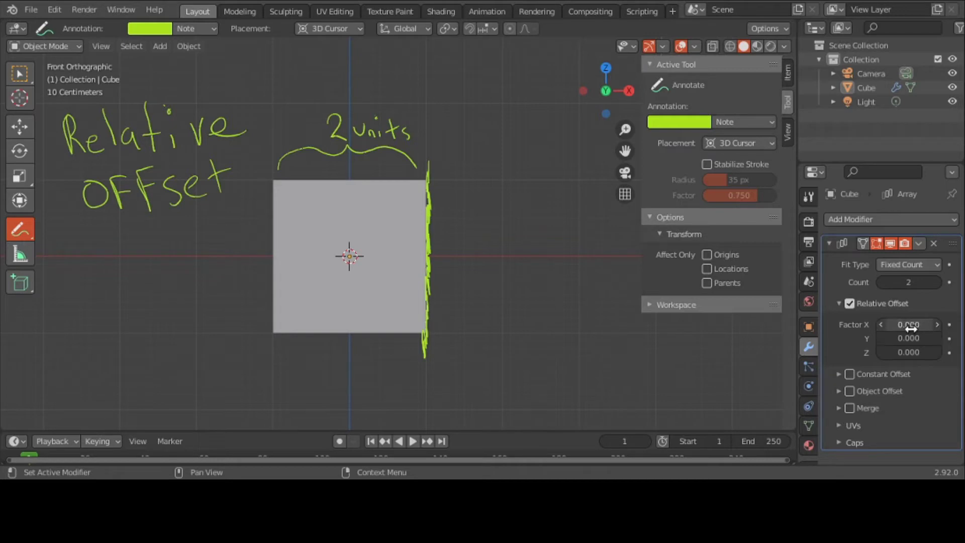
Set the array's relative offset Factor X to 0.5.
type("0.0")
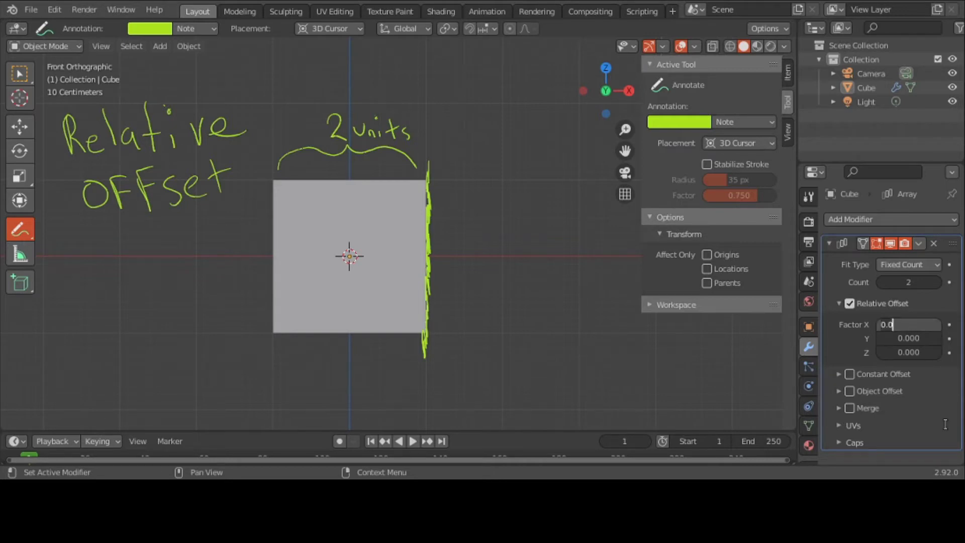
key("BackSpace")
key("BackSpace")
key("BackSpace")
type(".5")
key("Return")
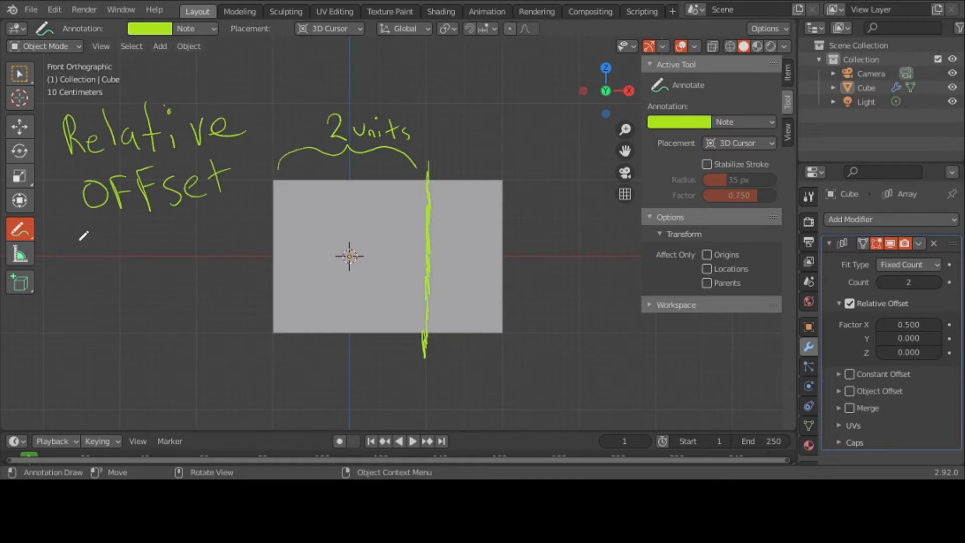
Measure how far the second copy extends past the vertical annotation line on the cube's original right edge.
left_click(19, 259)
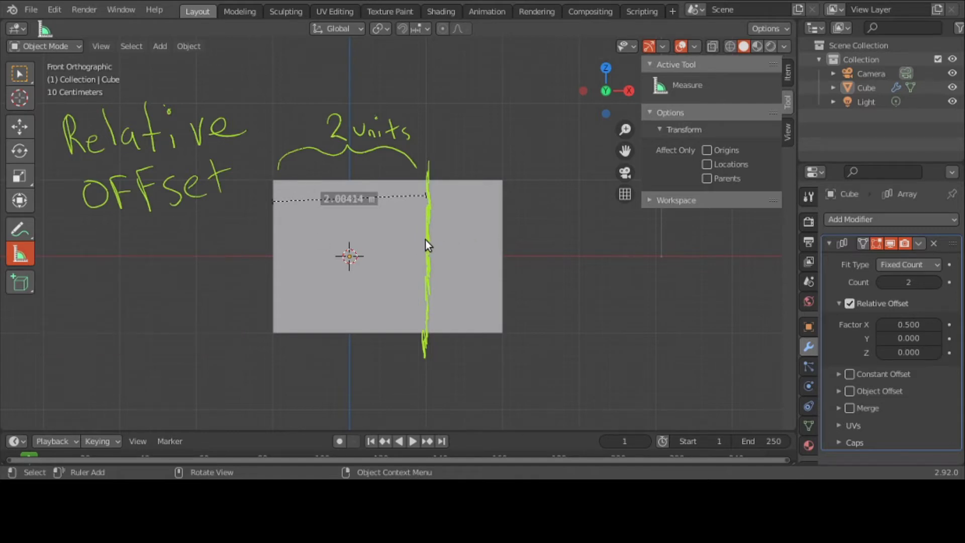
left_click_drag(427, 239, 502, 242)
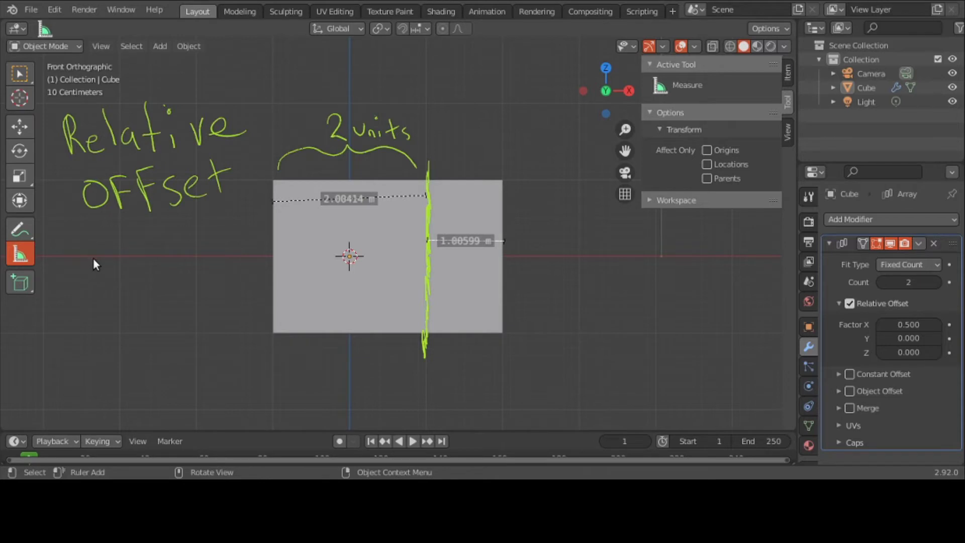
Handwrite the equation ".5 = 1/2" beneath the "Relative OFFset" annotation.
left_click(25, 236)
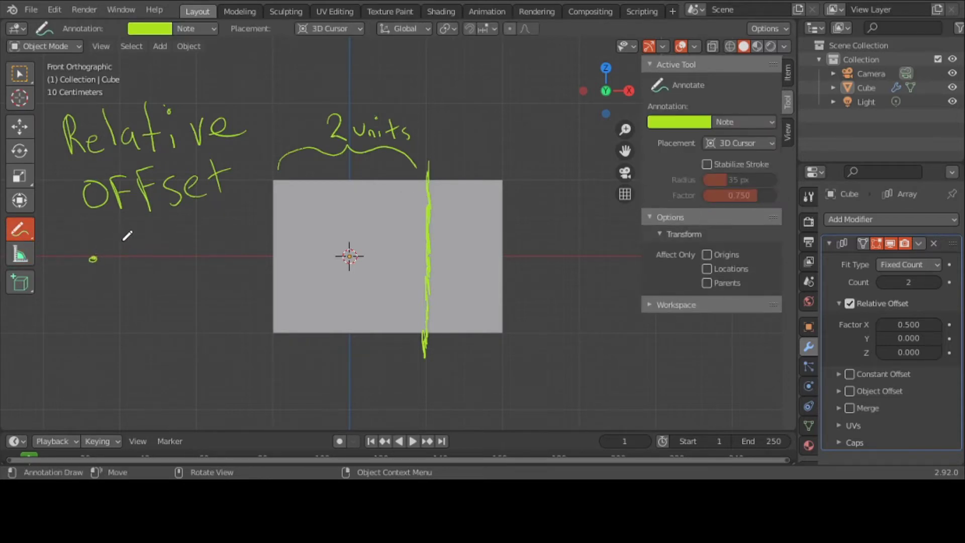
mouse_move(124, 231)
left_mouse_down()
mouse_move(130, 257)
mouse_move(114, 262)
mouse_move(154, 242)
left_mouse_up()
mouse_move(141, 252)
left_mouse_down()
mouse_move(192, 232)
mouse_move(182, 233)
mouse_move(208, 270)
left_mouse_up()
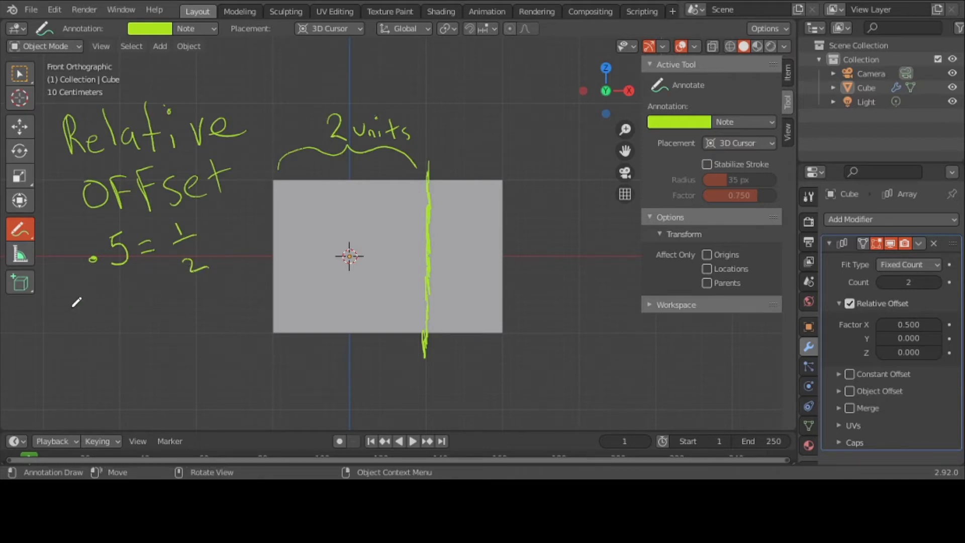
Handwrite the calculation "2/1 · 1/2 = 1 m" below the ".5 = 1/2" equation, marking the twos as cancelled to ones.
mouse_move(74, 305)
left_mouse_down()
mouse_move(97, 308)
mouse_move(79, 332)
mouse_move(102, 329)
left_mouse_up()
left_click(107, 315)
mouse_move(123, 316)
left_mouse_down()
mouse_move(150, 314)
mouse_move(132, 311)
mouse_move(149, 345)
left_mouse_up()
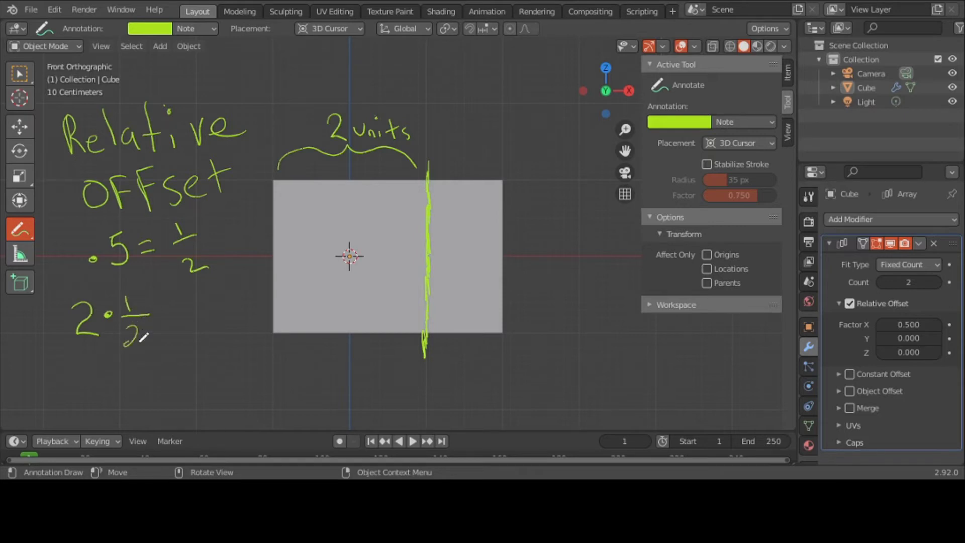
mouse_move(64, 343)
left_mouse_down()
mouse_move(110, 337)
mouse_move(94, 368)
left_mouse_up()
left_click_drag(126, 332, 161, 351)
left_click_drag(99, 300, 166, 308)
left_click(153, 309)
mouse_move(157, 323)
left_mouse_down()
mouse_move(189, 322)
mouse_move(221, 311)
left_mouse_up()
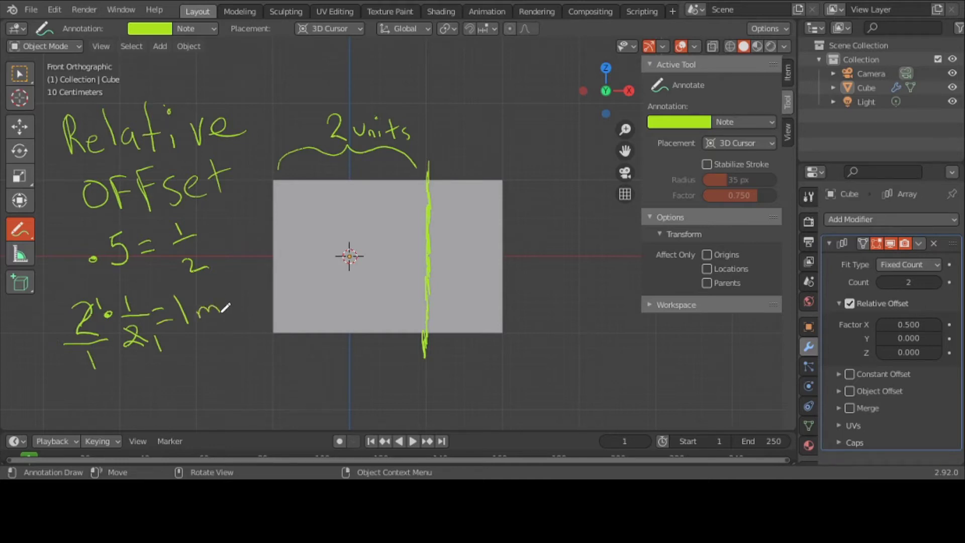
Erase the handwritten ".5 = 1/2" and "2/1 · 1/2 = 1 m" calculations beneath the "Relative OFFset" annotation.
left_click(20, 256)
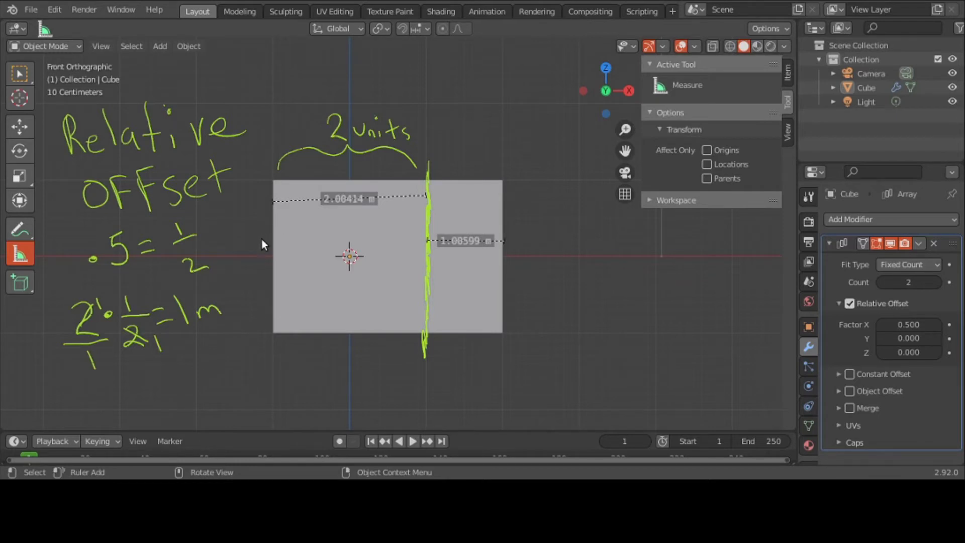
left_click(28, 236)
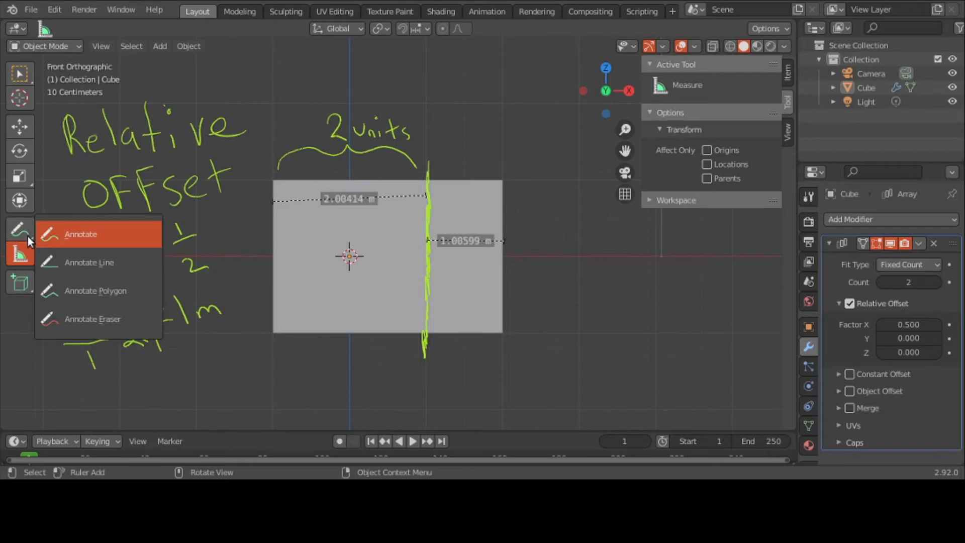
left_click(80, 316)
mouse_move(133, 254)
left_mouse_down()
mouse_move(109, 267)
mouse_move(127, 246)
mouse_move(119, 243)
mouse_move(159, 249)
mouse_move(207, 229)
mouse_move(162, 279)
mouse_move(147, 314)
mouse_move(208, 309)
mouse_move(191, 353)
mouse_move(178, 303)
mouse_move(213, 262)
mouse_move(113, 359)
mouse_move(116, 327)
mouse_move(70, 337)
mouse_move(82, 295)
left_mouse_up()
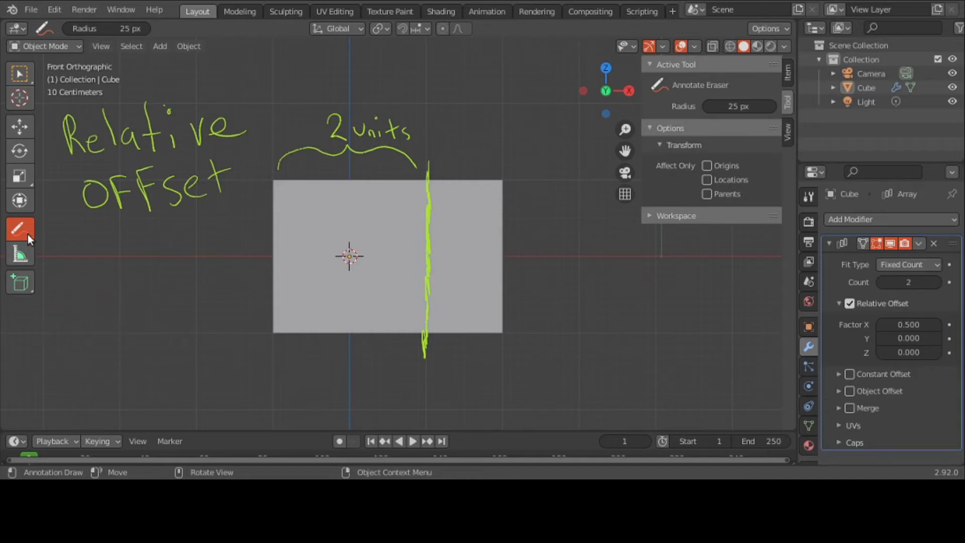
left_click_drag(29, 235, 58, 238)
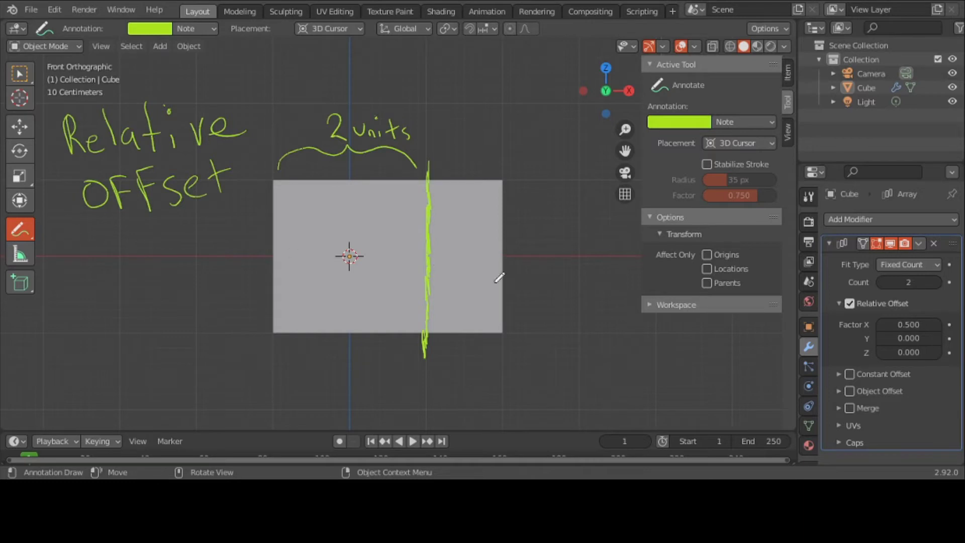
Set the array's relative offset Factor X to 1.
left_click(906, 327)
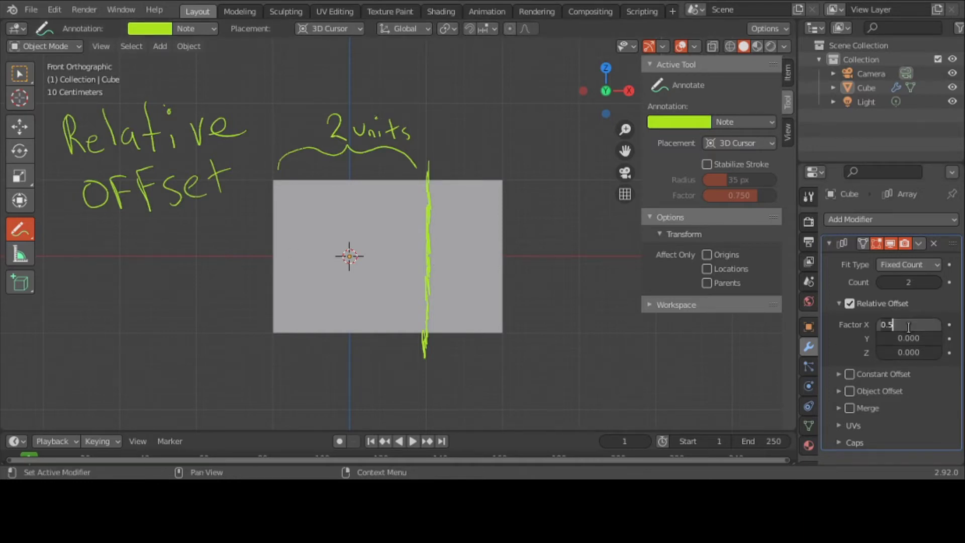
key("BackSpace")
key("BackSpace")
key("BackSpace")
type("1")
key("Return")
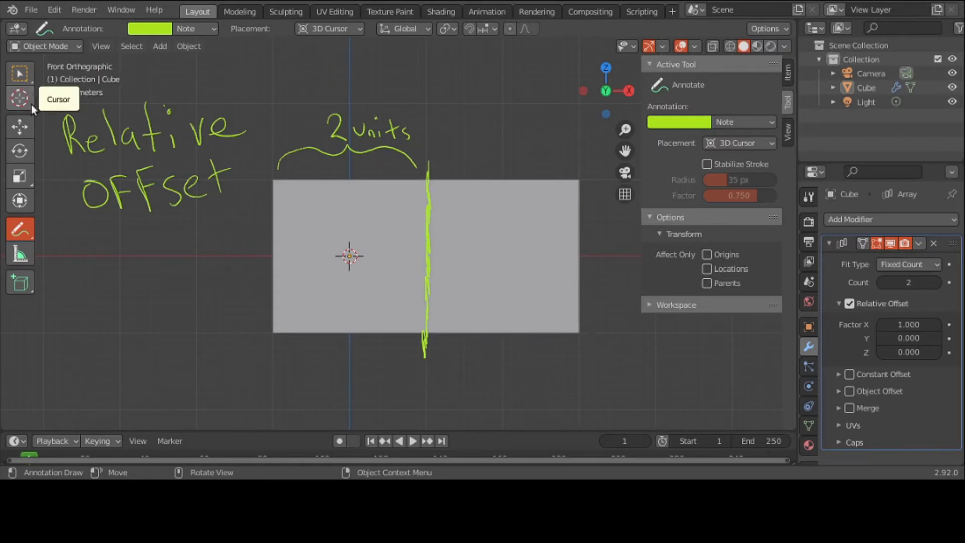
Measure from the vertical annotation line to the second copy's far edge, and draw a small arrowhead at the line's upper end.
left_click(21, 256)
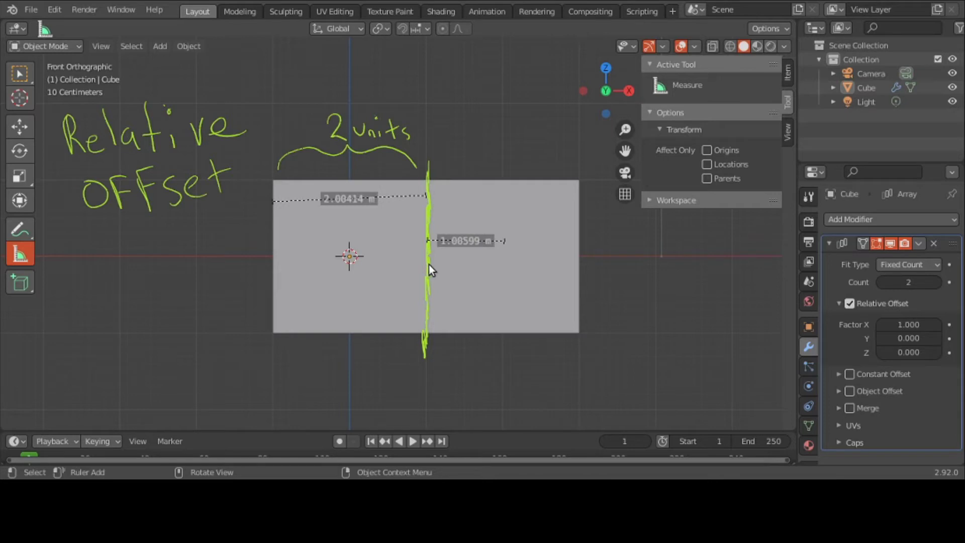
left_click_drag(430, 266, 579, 265)
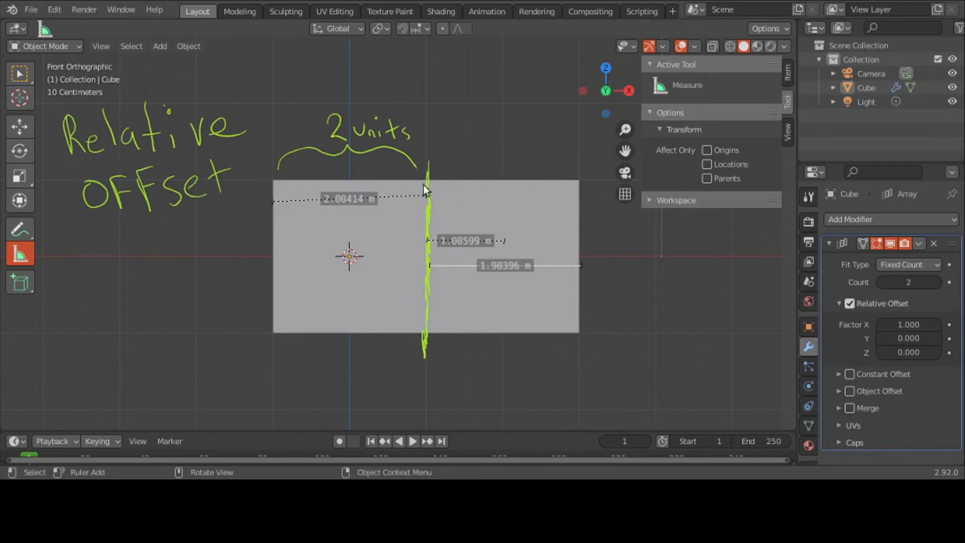
left_click(26, 226)
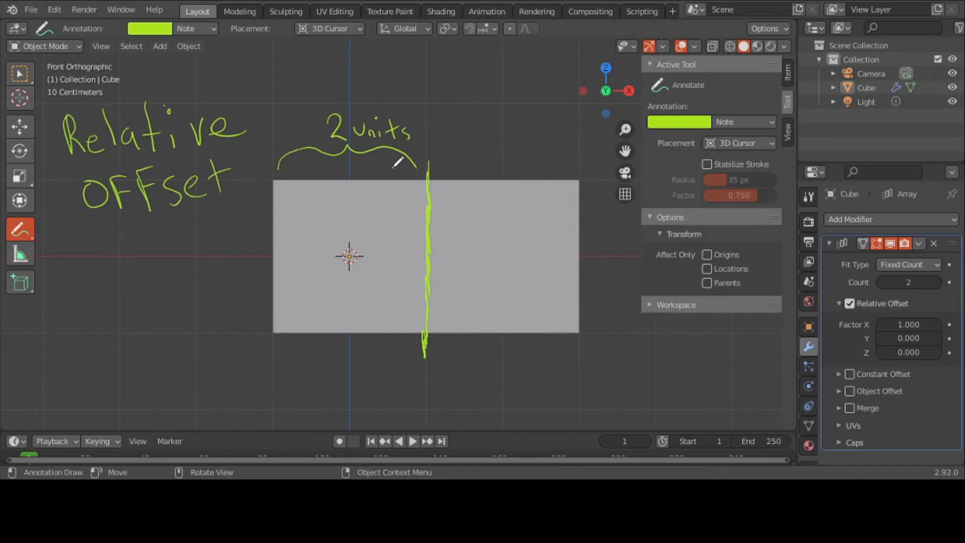
mouse_move(395, 166)
left_mouse_down()
mouse_move(427, 170)
mouse_move(428, 146)
mouse_move(425, 167)
mouse_move(396, 165)
mouse_move(407, 173)
mouse_move(427, 147)
left_mouse_up()
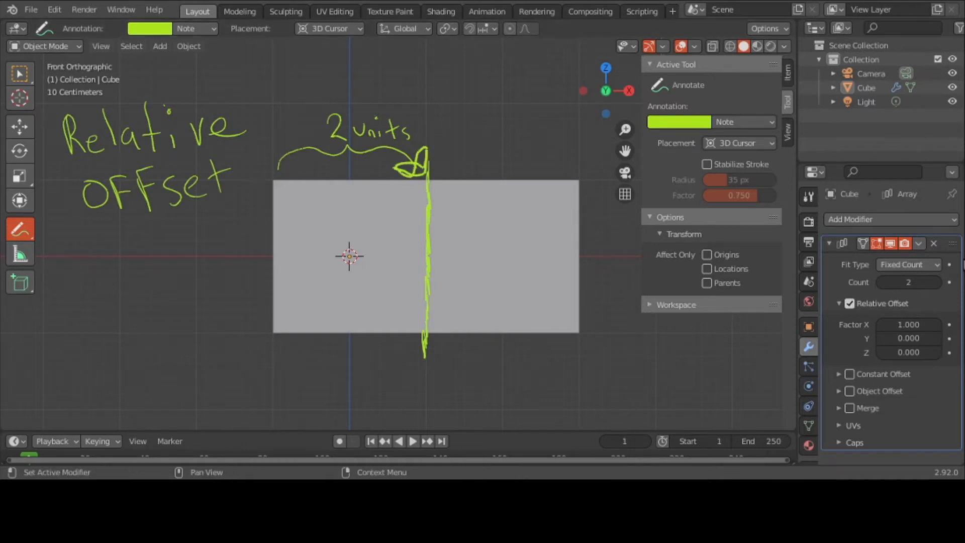
Try an array count of 3, and restore the count to 2.
left_click(936, 282)
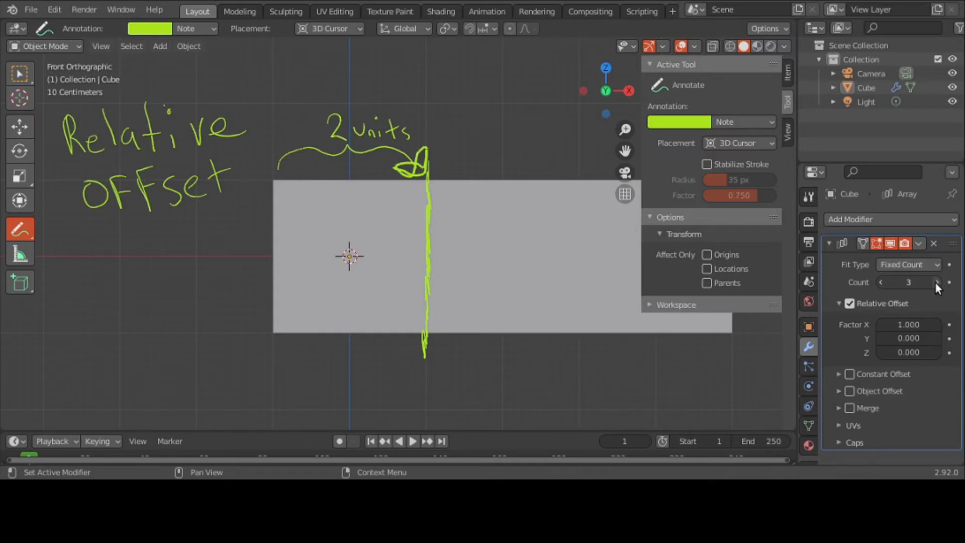
left_click(880, 282)
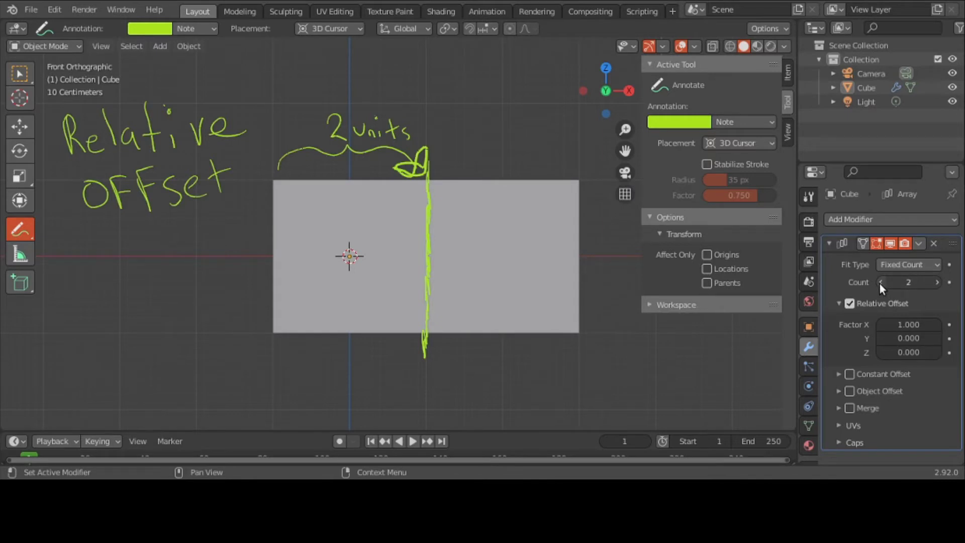
left_click(18, 254)
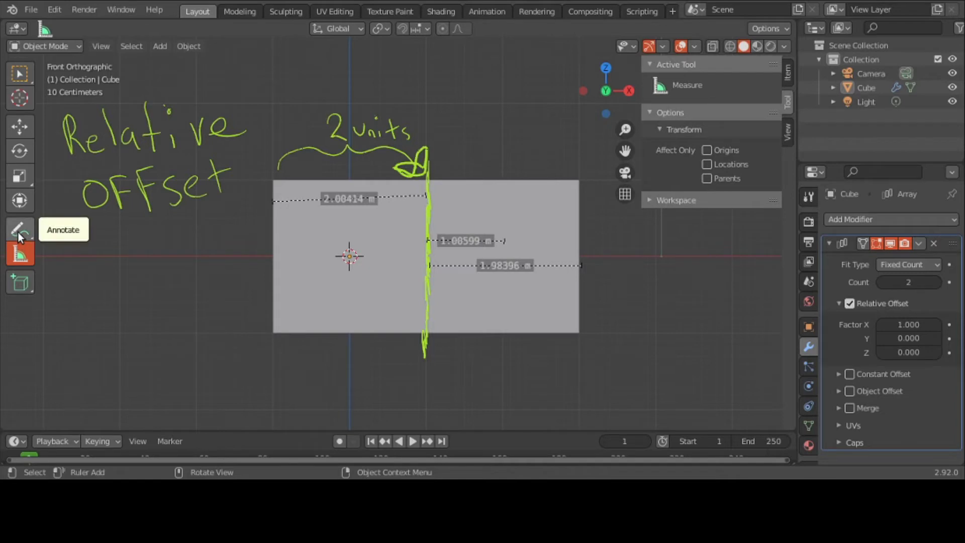
Handwrite the equation "2x1=2" below the "Relative OFFset" annotation.
left_click(19, 232)
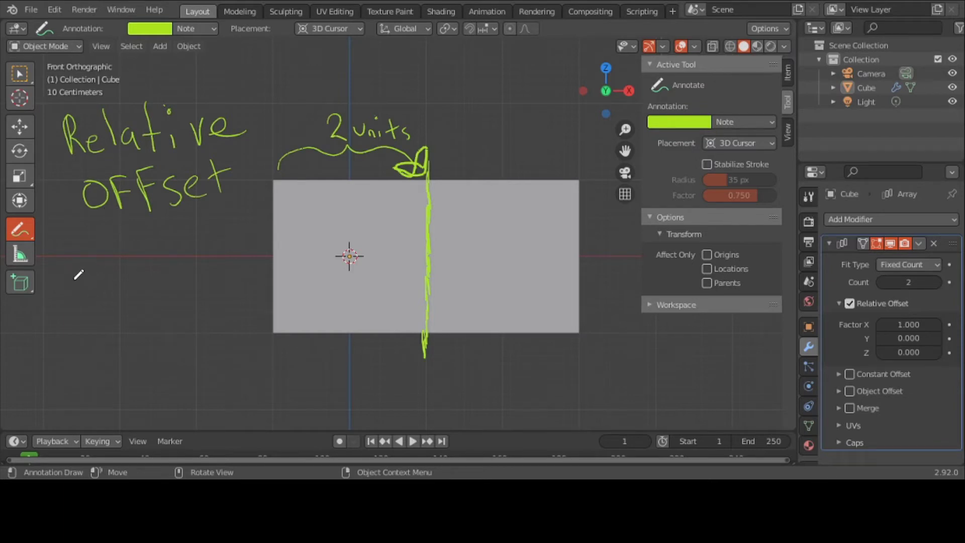
left_click_drag(62, 271, 91, 308)
mouse_move(104, 268)
left_mouse_down()
mouse_move(94, 301)
mouse_move(117, 294)
mouse_move(122, 303)
mouse_move(142, 272)
left_mouse_up()
left_click_drag(131, 286, 182, 288)
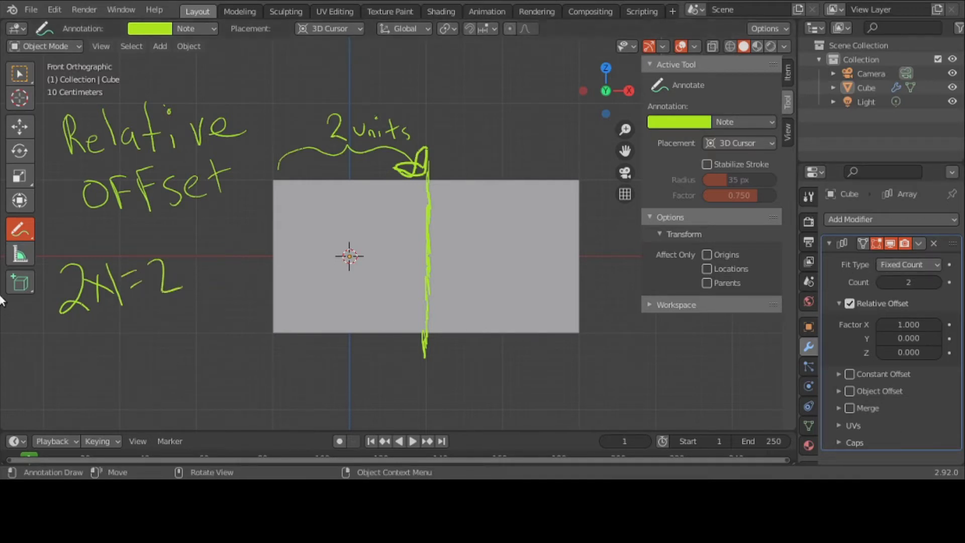
Set the array's relative offset Factor X to 1.3.
left_click(14, 257)
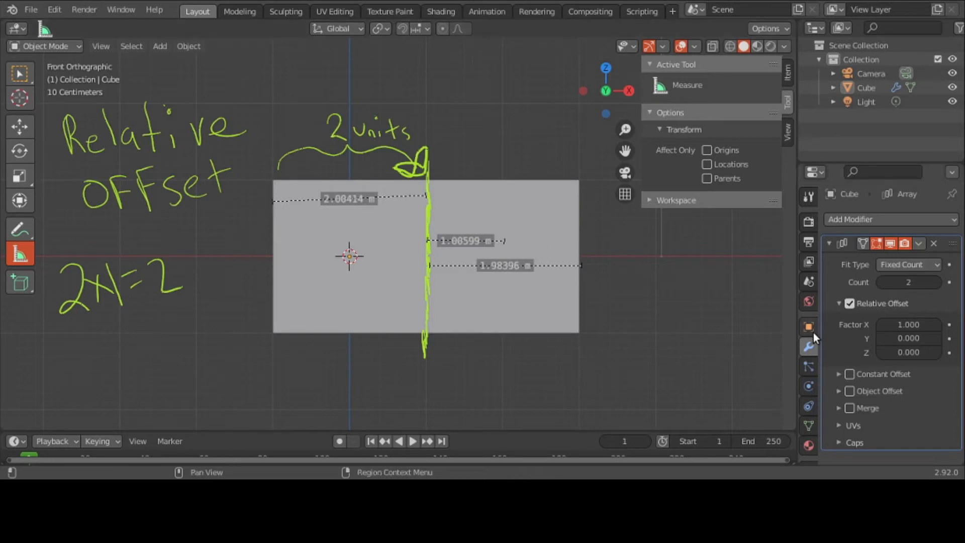
left_click(897, 325)
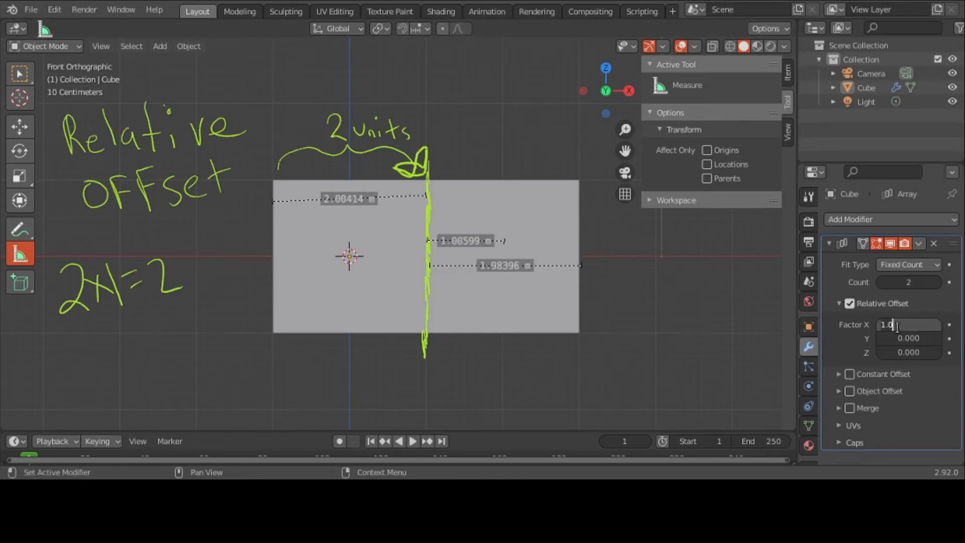
type("01")
key("BackSpace")
key("BackSpace")
type("1.3")
key("Return")
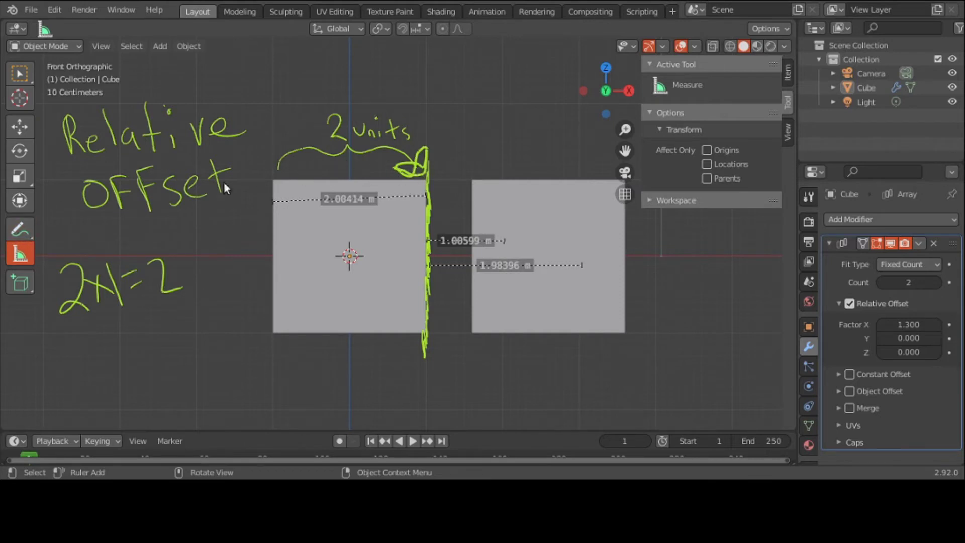
Draw a curly brace above the second copy and label it "2m".
left_click(23, 226)
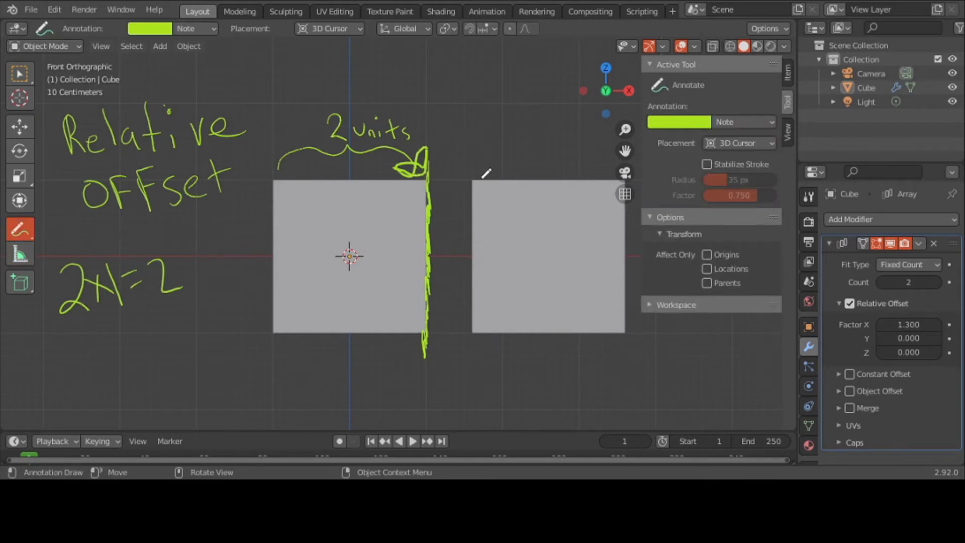
mouse_move(470, 172)
left_mouse_down()
mouse_move(483, 156)
mouse_move(502, 155)
mouse_move(609, 172)
left_mouse_up()
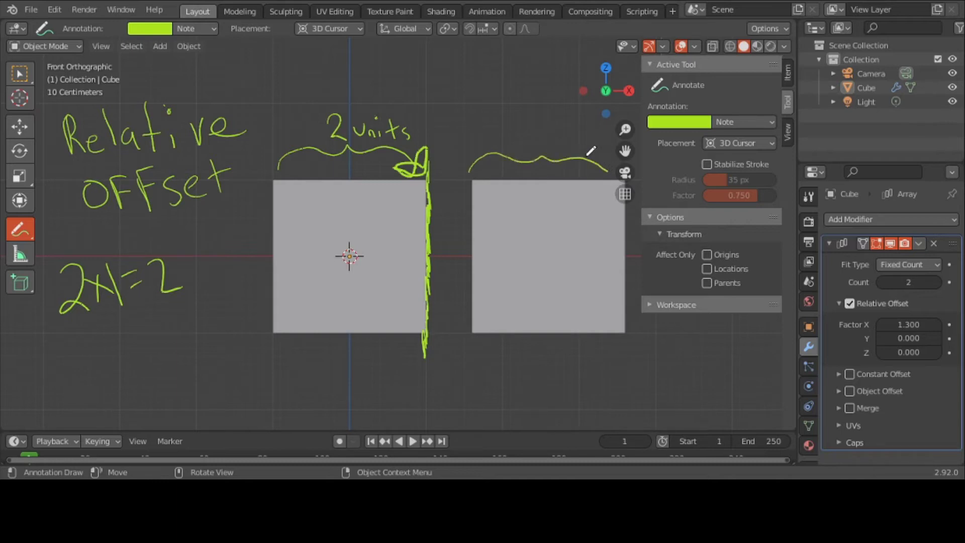
mouse_move(524, 122)
left_mouse_down()
mouse_move(543, 142)
mouse_move(578, 123)
mouse_move(579, 137)
left_mouse_up()
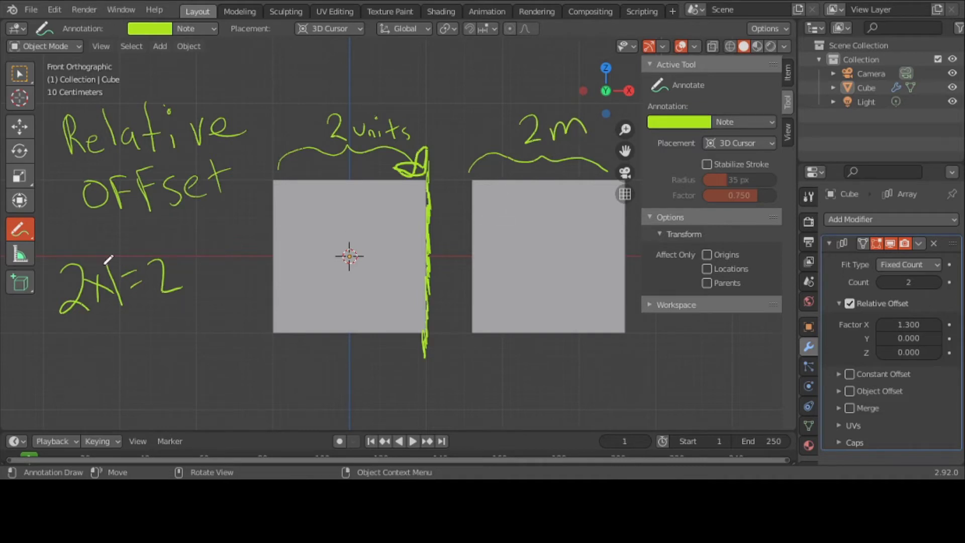
Measure from the vertical annotation line to the second copy's near edge and to its far edge.
left_click(20, 255)
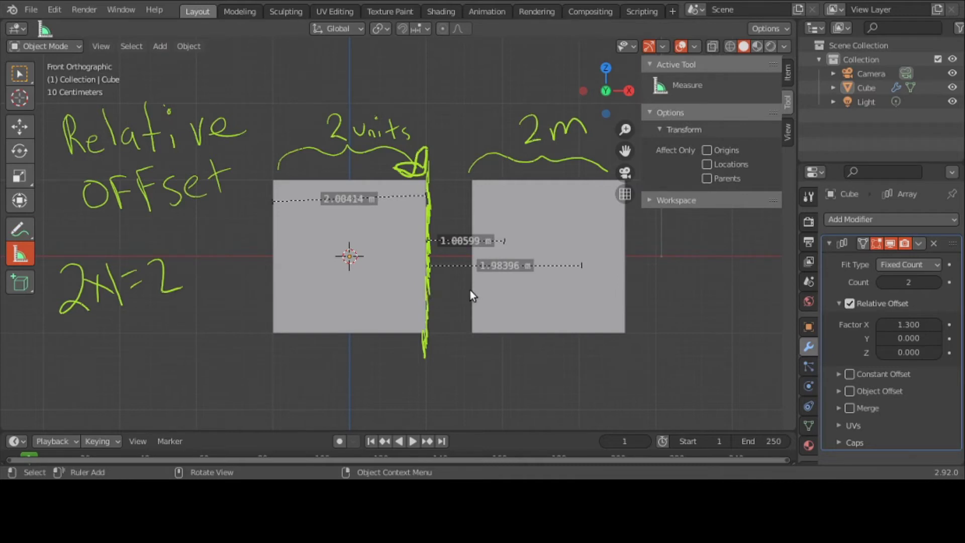
left_click_drag(426, 291, 467, 288)
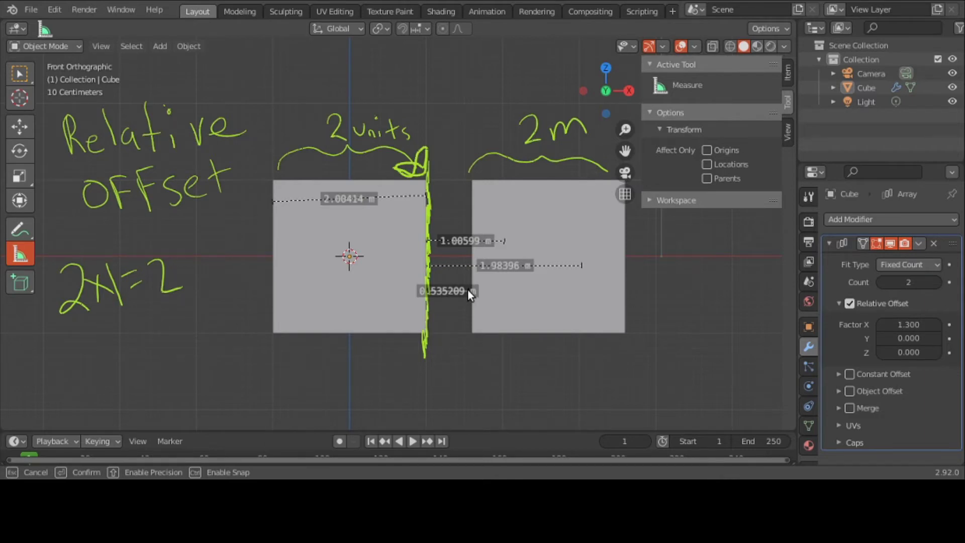
left_click_drag(466, 290, 468, 291)
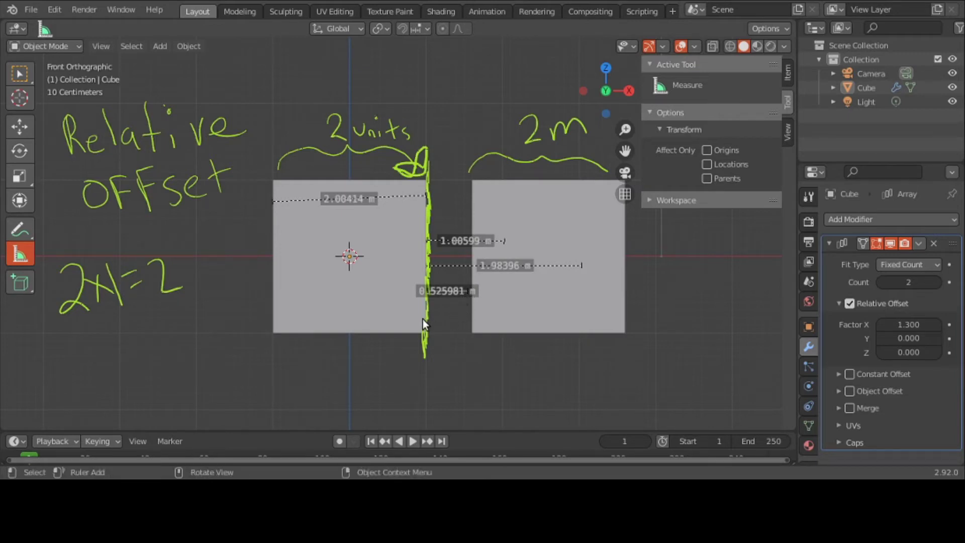
left_click_drag(424, 318, 625, 315)
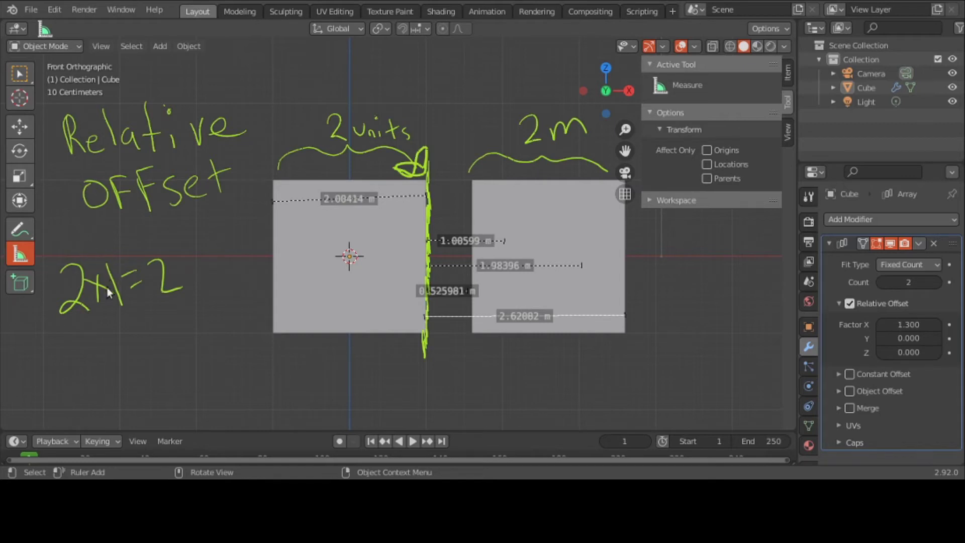
Handwrite the equation "2.0 x 1.3 = 2.6" beneath the "2x1=2" annotation.
left_click(25, 236)
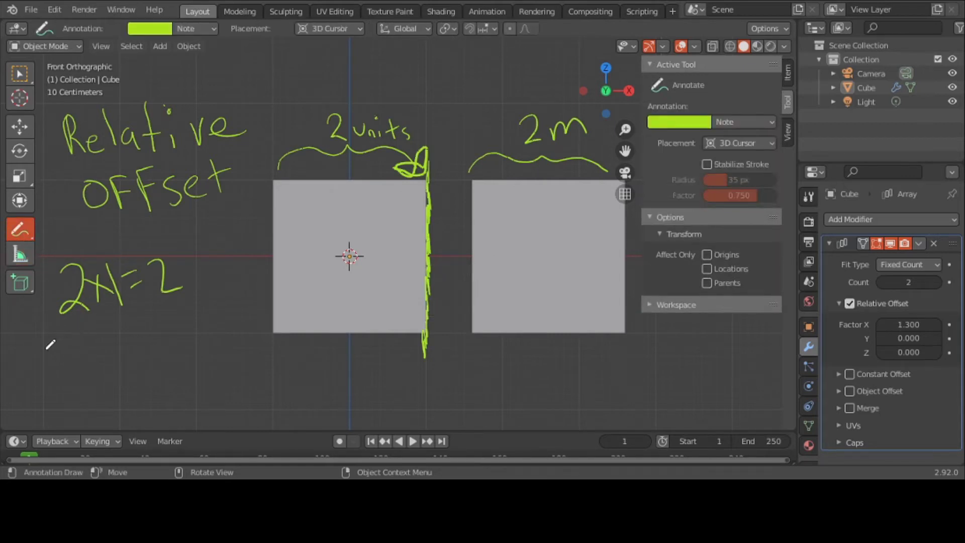
mouse_move(23, 347)
left_mouse_down()
mouse_move(56, 371)
mouse_move(73, 356)
mouse_move(119, 369)
mouse_move(176, 340)
left_mouse_up()
mouse_move(167, 349)
left_mouse_down()
mouse_move(207, 327)
mouse_move(196, 348)
mouse_move(216, 350)
left_mouse_up()
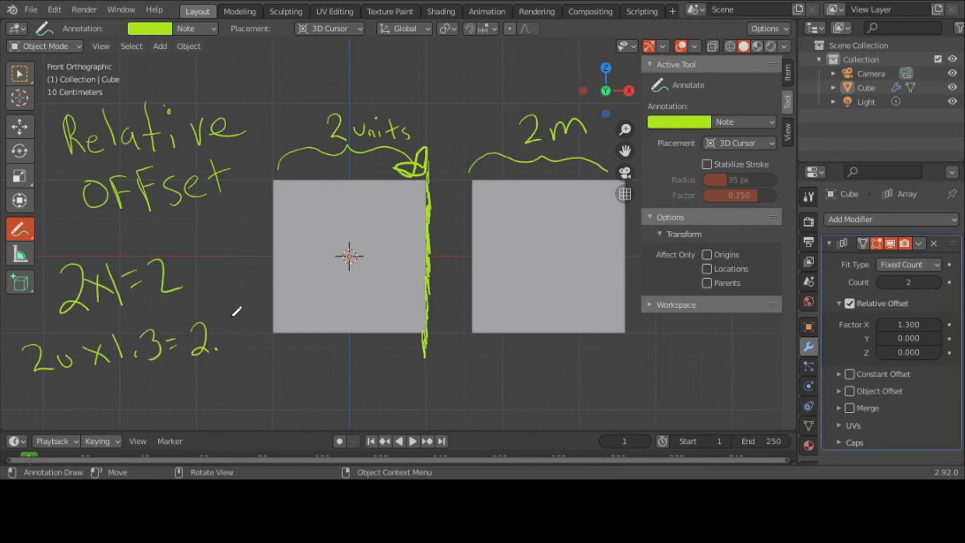
left_click_drag(233, 317, 234, 349)
Measure the gap between the original cube's right edge and the second copy again, above the existing measurements.
left_click(24, 253)
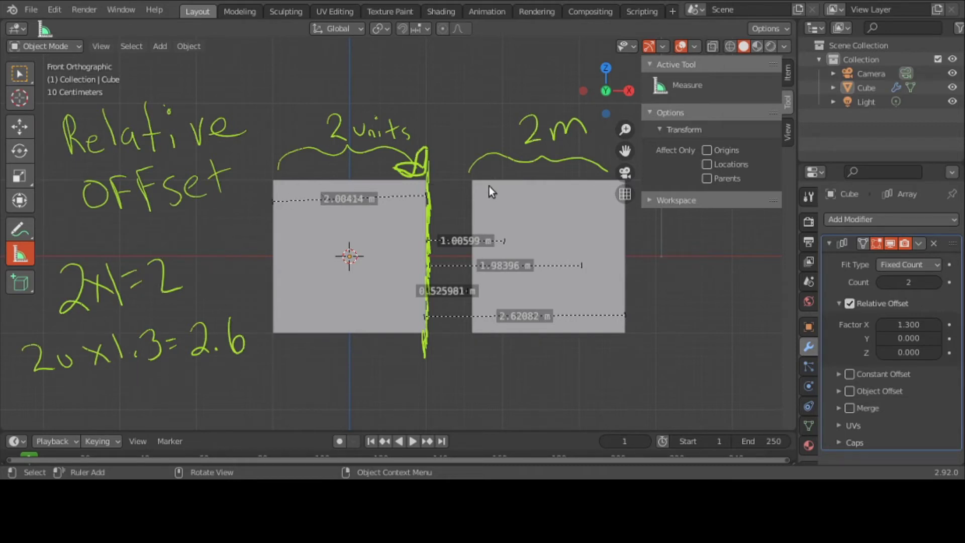
left_click(425, 216)
left_click_drag(426, 218, 472, 216)
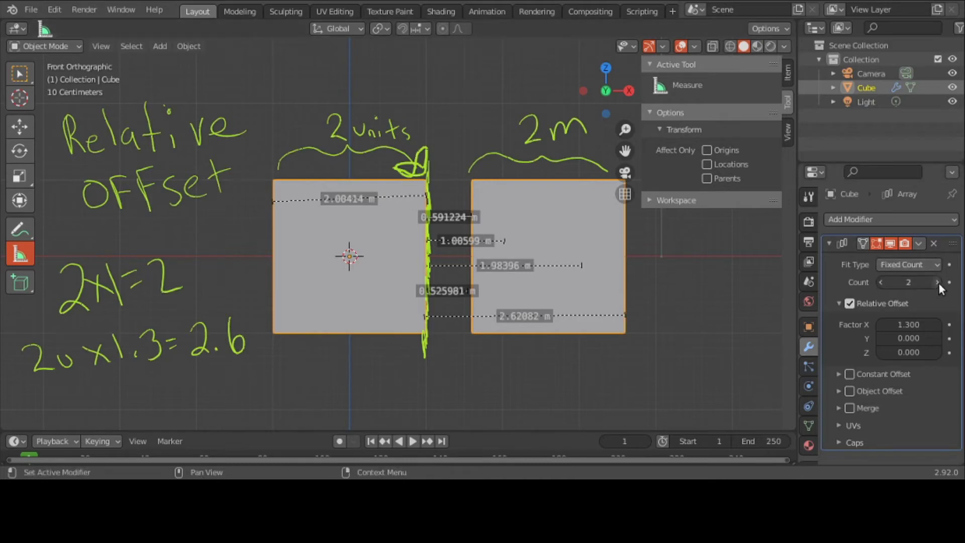
Check the array in perspective, return to the front view with the sidebar hidden, and set the array count to 3.
middle_click_drag(553, 249, 511, 248)
key("grave")
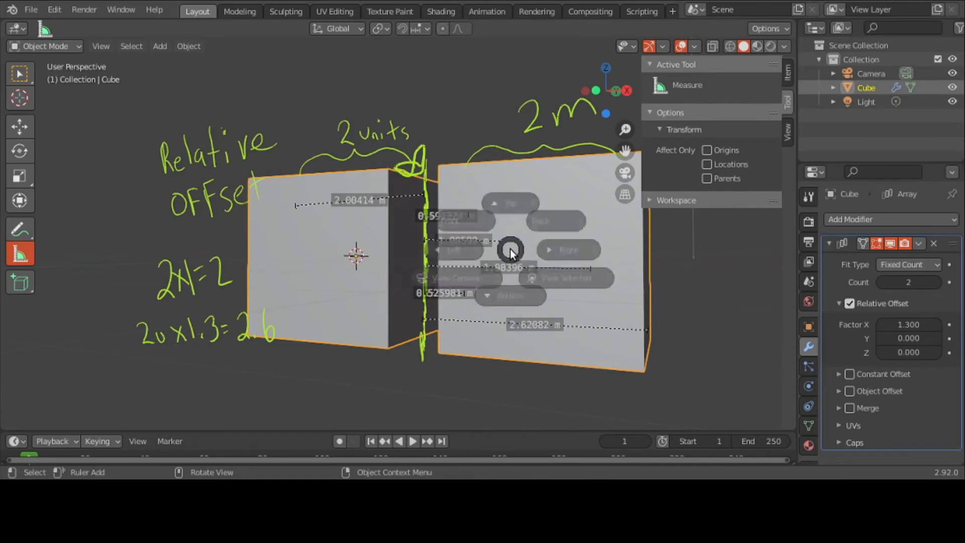
left_click(446, 200)
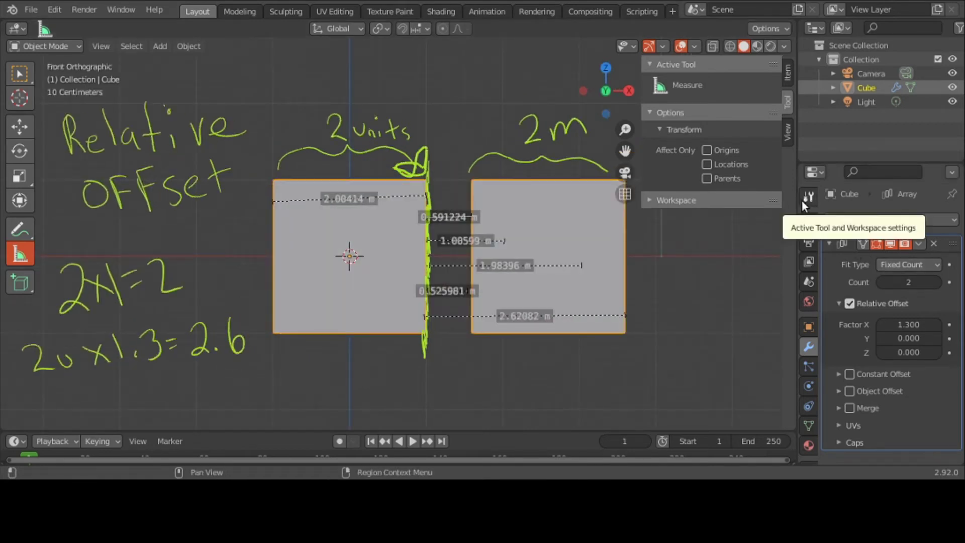
key("n")
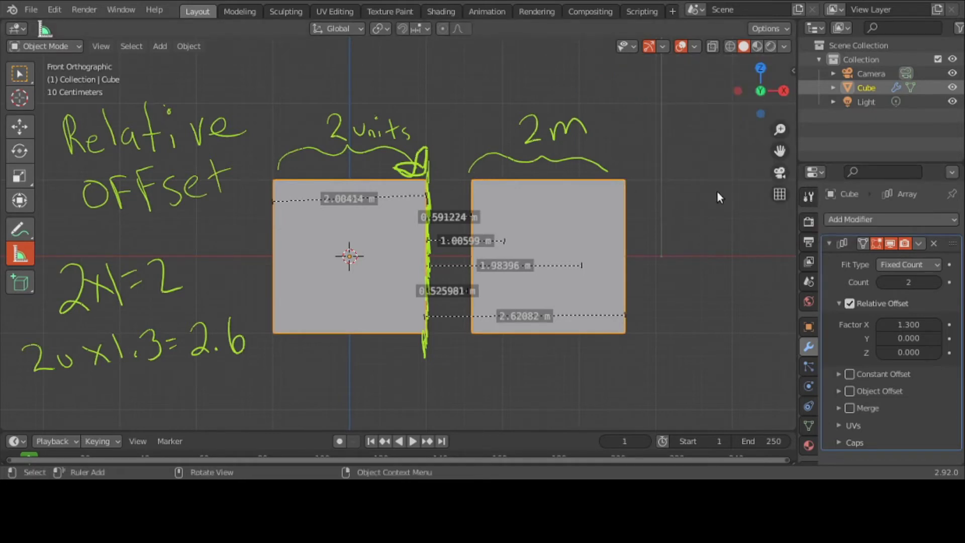
left_click(936, 282)
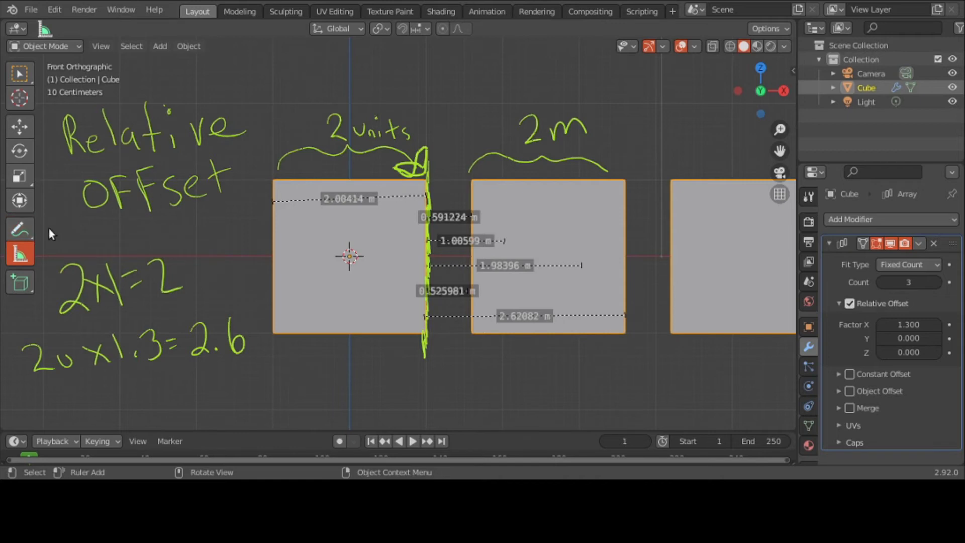
Draw a vertical annotation line along the second copy's right edge, extending past the cube above and below.
left_click(24, 229)
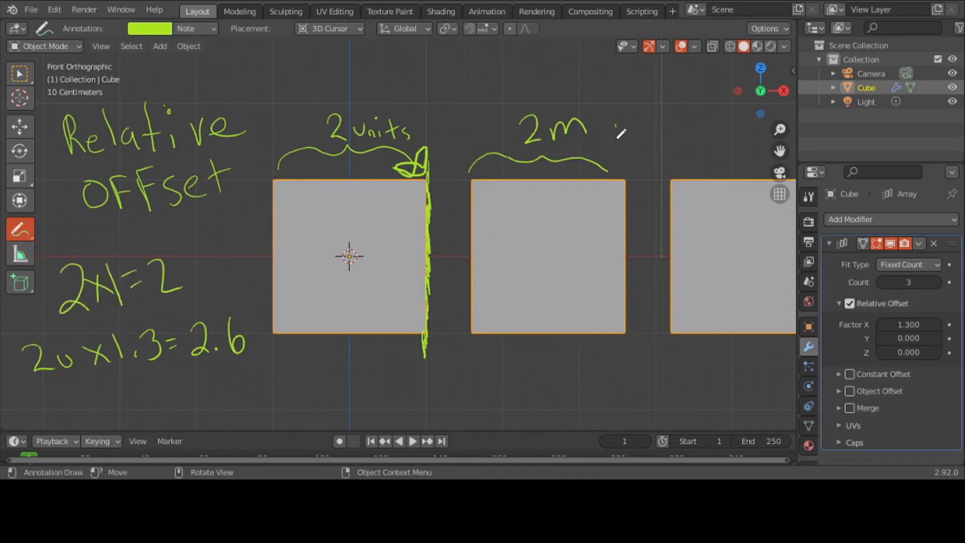
mouse_move(616, 125)
left_mouse_down()
mouse_move(628, 249)
mouse_move(621, 376)
left_mouse_up()
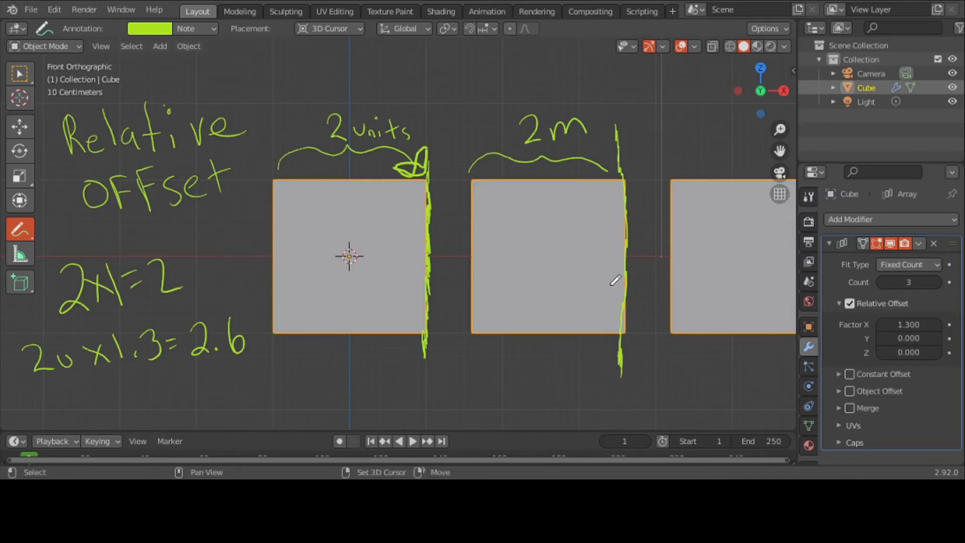
Measure the distance from the second cube's right edge to the third cube's right edge.
mouse_move(614, 281)
middle_mouse_down("shift")
mouse_move(576, 282)
mouse_move(551, 268)
middle_mouse_up("shift")
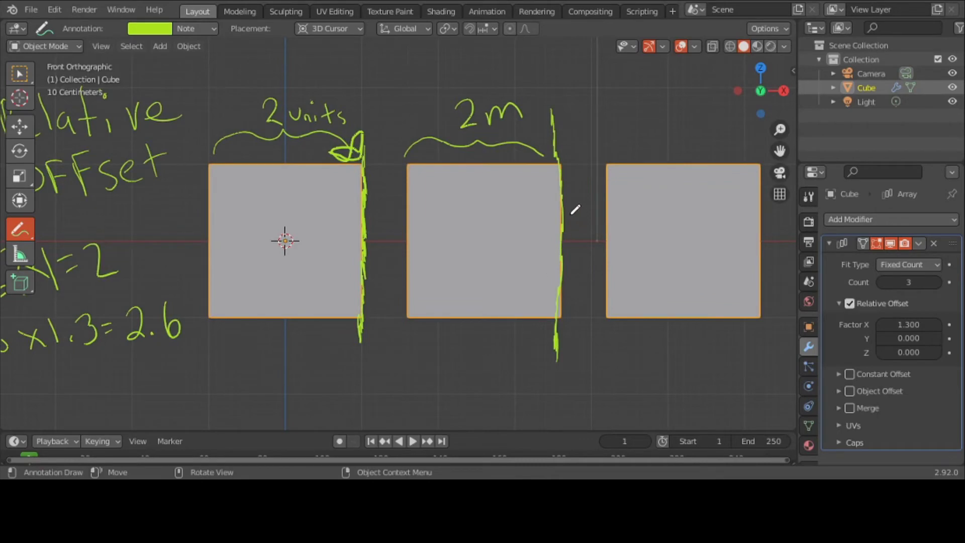
left_click(20, 255)
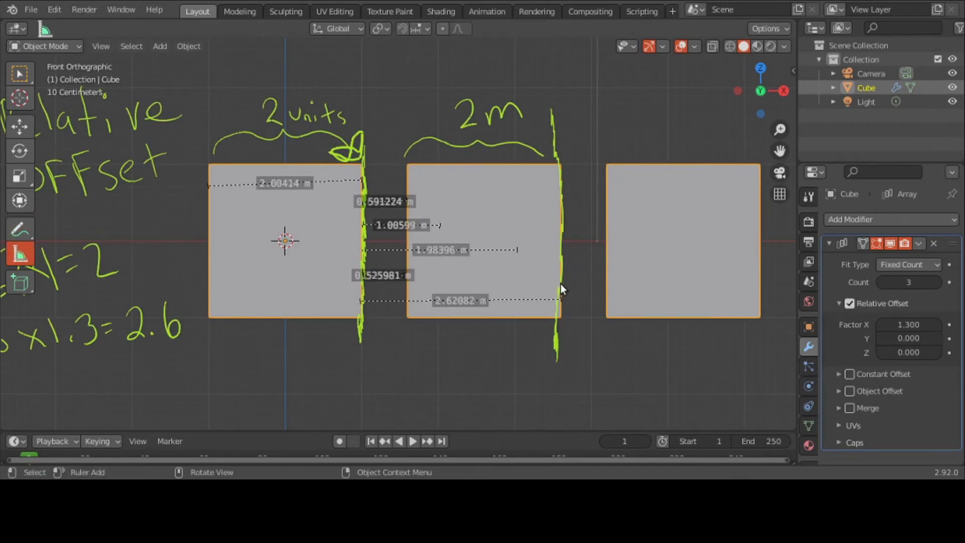
left_click_drag(563, 284, 760, 288)
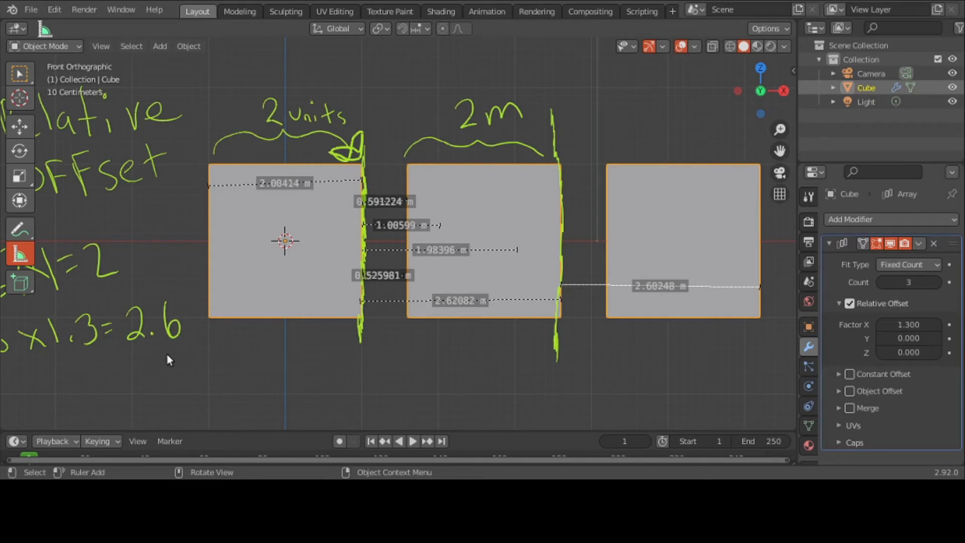
left_click_drag(219, 340, 229, 336)
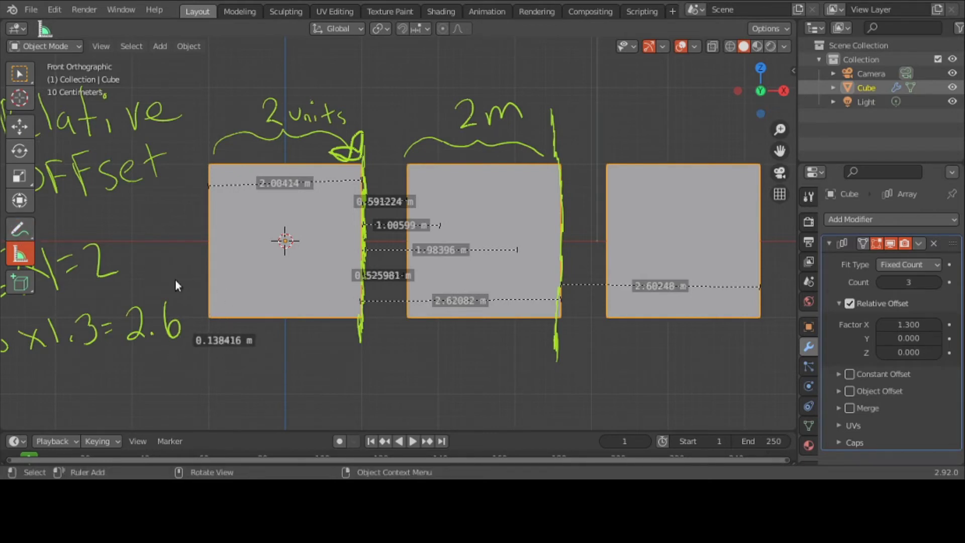
Handwrite the subtraction "2.6 - 2.0" with its result ".6" as an annotation below the original cube.
left_click(22, 230)
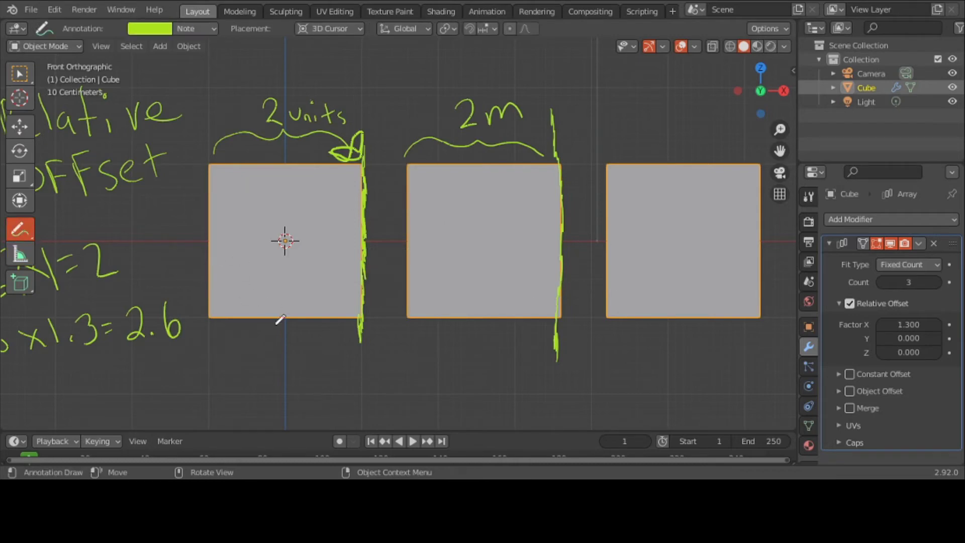
mouse_move(244, 343)
left_mouse_down()
mouse_move(257, 339)
mouse_move(266, 360)
left_mouse_up()
left_click(273, 354)
left_click_drag(291, 328, 299, 354)
left_click(275, 351)
mouse_move(245, 380)
left_mouse_down()
mouse_move(265, 392)
mouse_move(296, 388)
mouse_move(302, 377)
left_mouse_up()
left_click(272, 385)
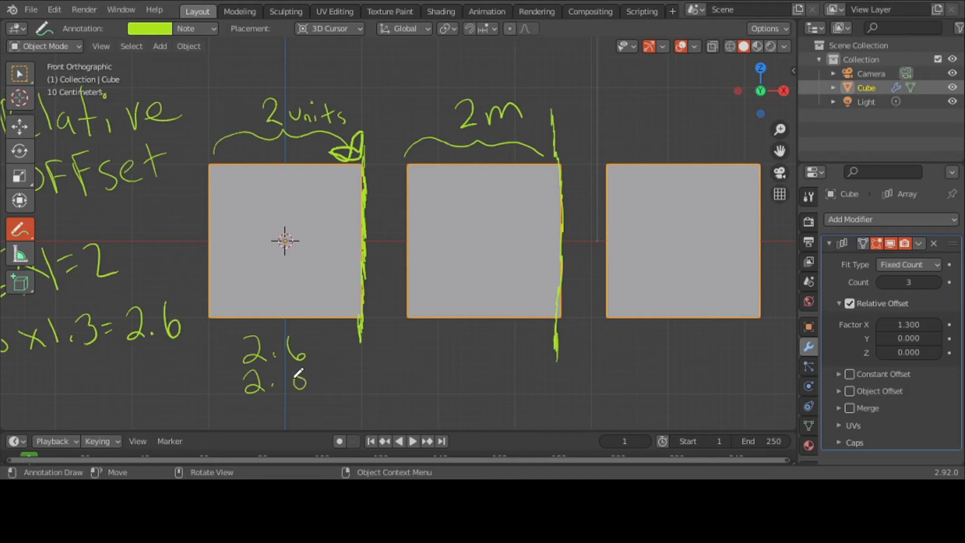
mouse_move(220, 387)
left_mouse_down()
mouse_move(273, 393)
mouse_move(334, 380)
mouse_move(304, 406)
left_mouse_up()
left_click(278, 411)
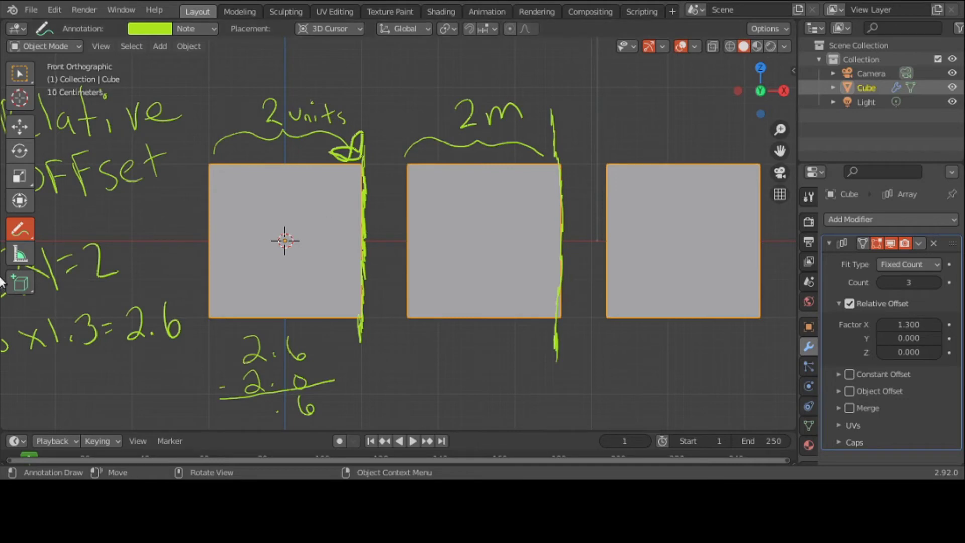
Measure the gap between the second and third cubes, and set the array count to 2.
left_click(20, 255)
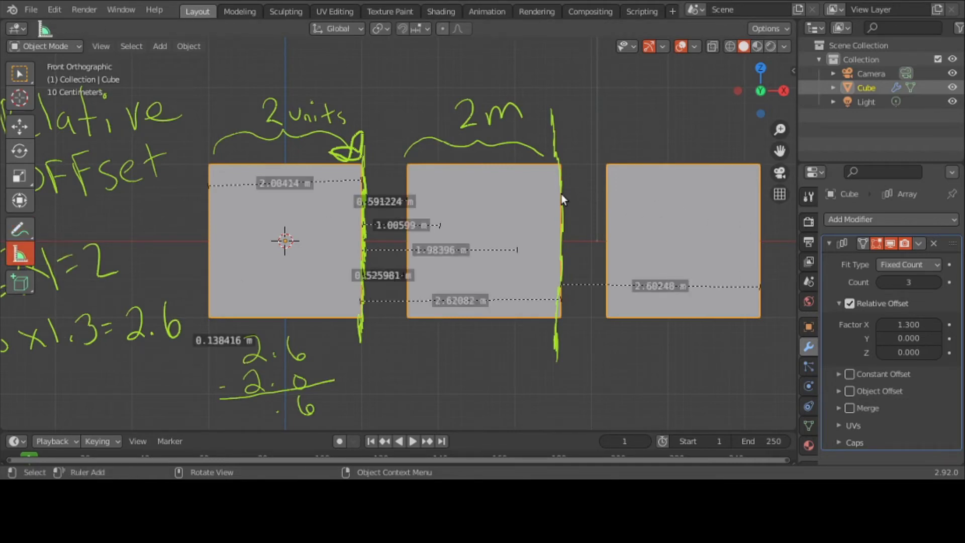
left_click_drag(561, 195, 609, 196)
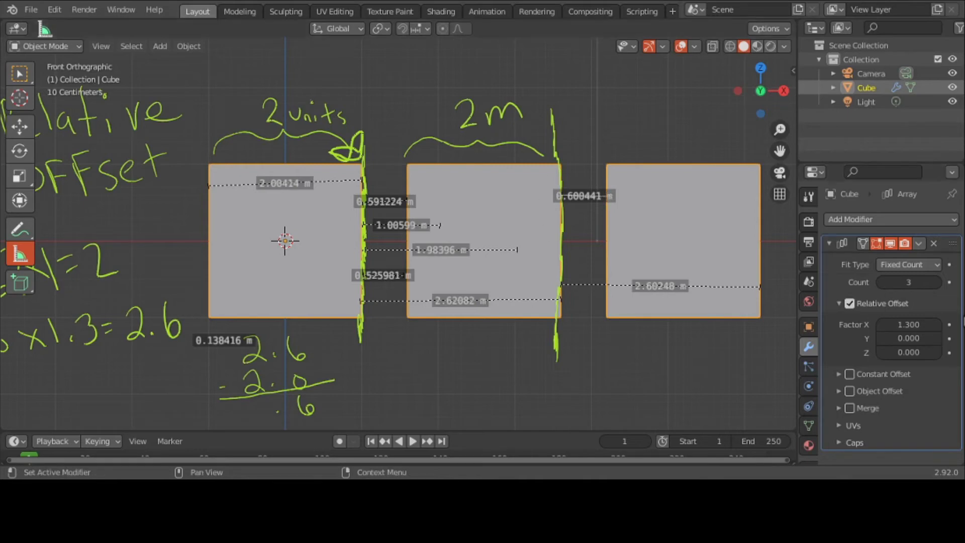
left_click(882, 282)
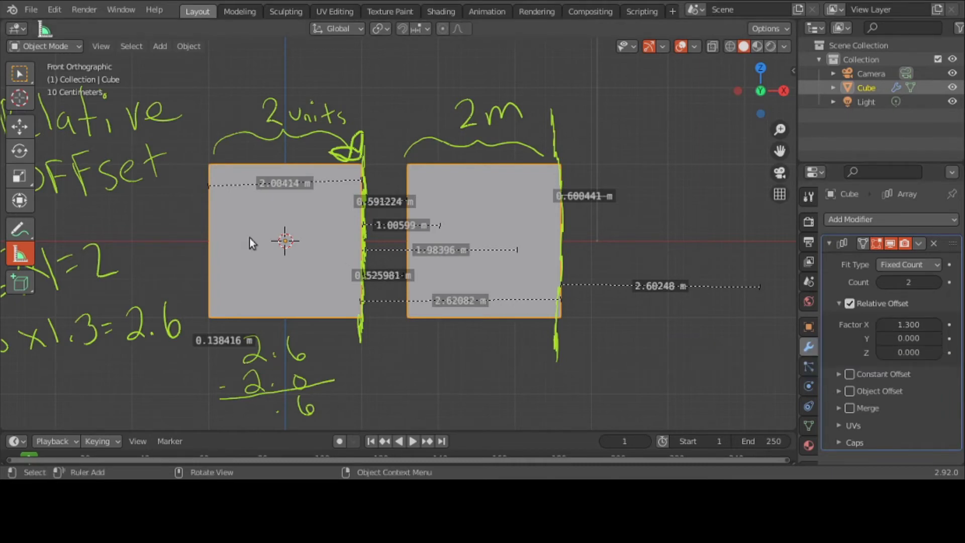
Circle the ".6" result in the annotation and draw a small equals mark in the gap between the two cubes.
left_click(14, 234)
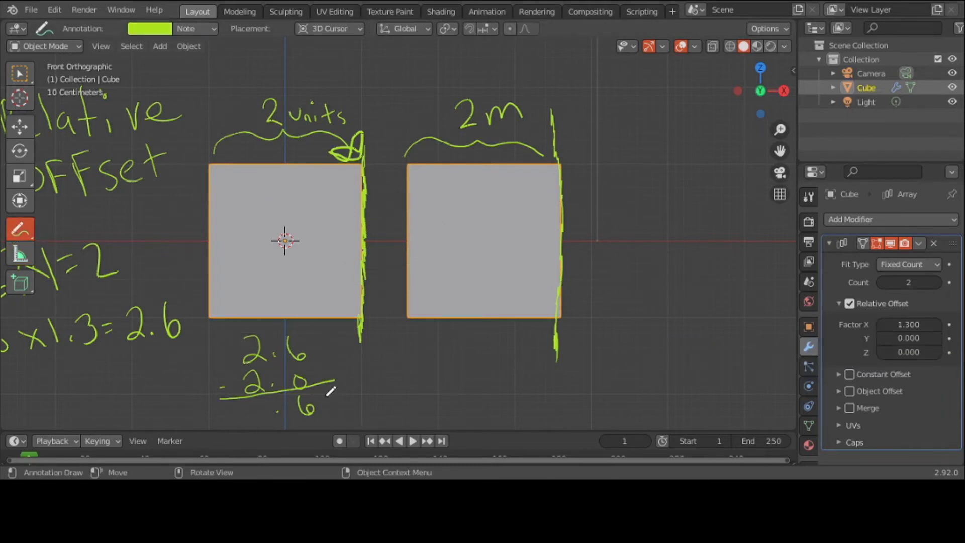
mouse_move(278, 394)
left_mouse_down()
mouse_move(293, 433)
mouse_move(320, 437)
mouse_move(328, 402)
mouse_move(316, 377)
left_mouse_up()
mouse_move(391, 248)
left_mouse_down()
mouse_move(376, 250)
mouse_move(384, 252)
left_mouse_up()
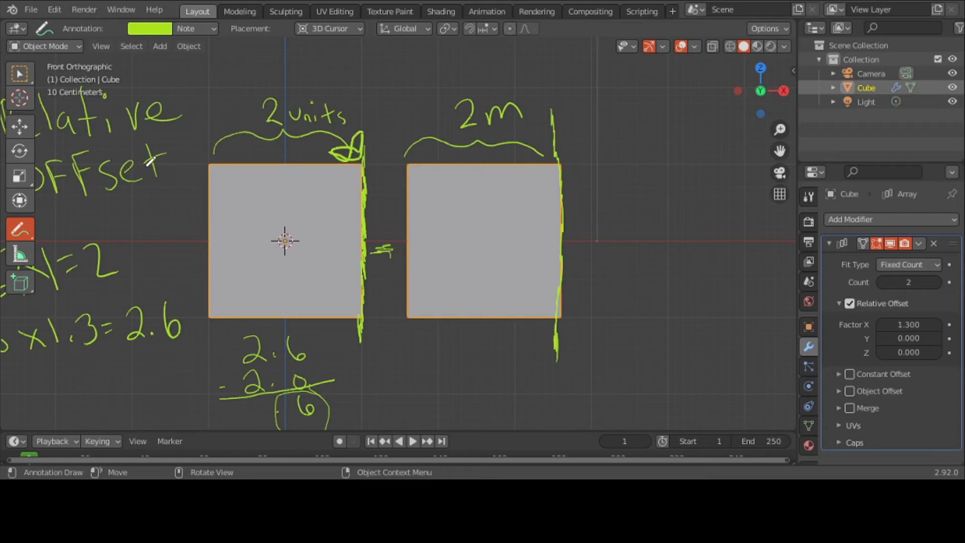
Erase all the handwritten annotations around the cubes with the annotation eraser at a 25 px radius.
middle_click_drag(178, 202, 312, 211)
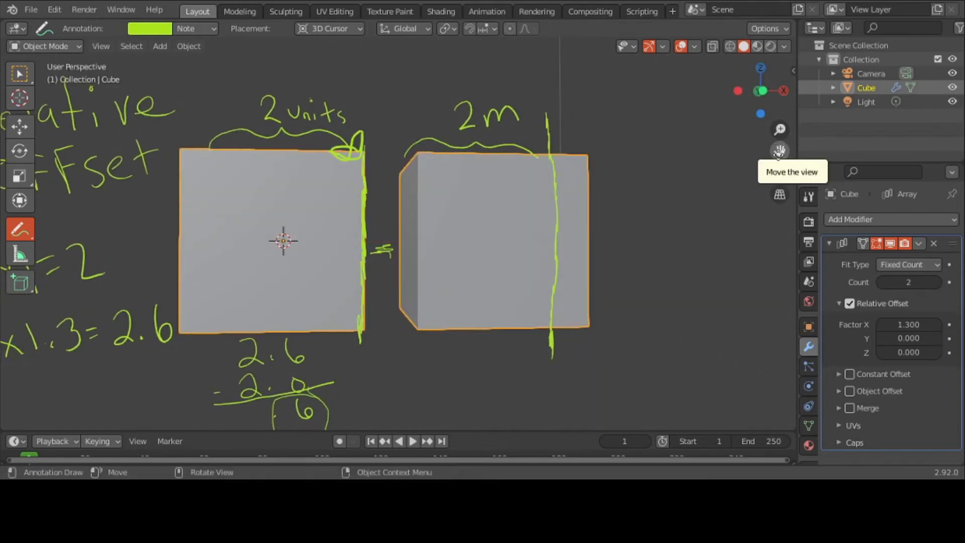
left_click_drag(778, 151, 889, 156)
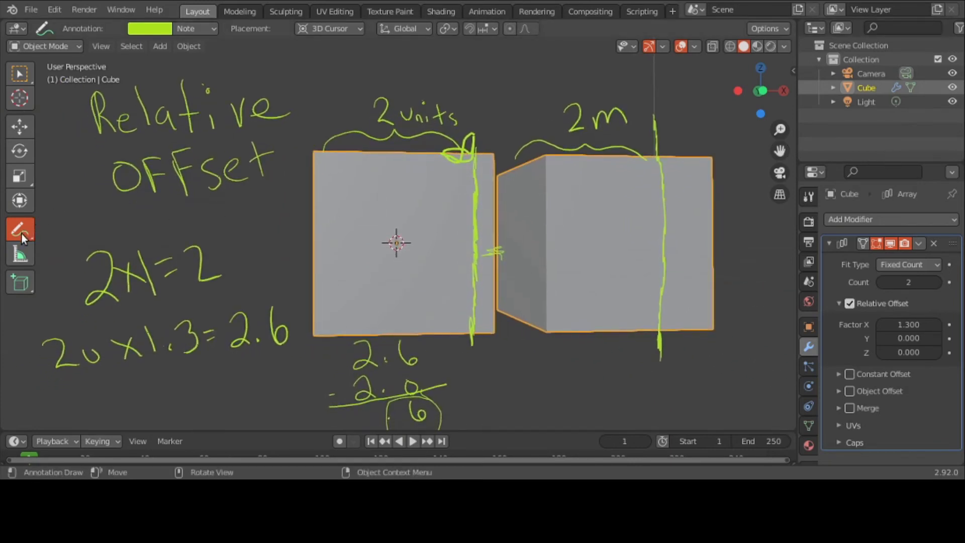
mouse_move(22, 234)
left_mouse_down()
mouse_move(70, 296)
mouse_move(72, 318)
left_mouse_up()
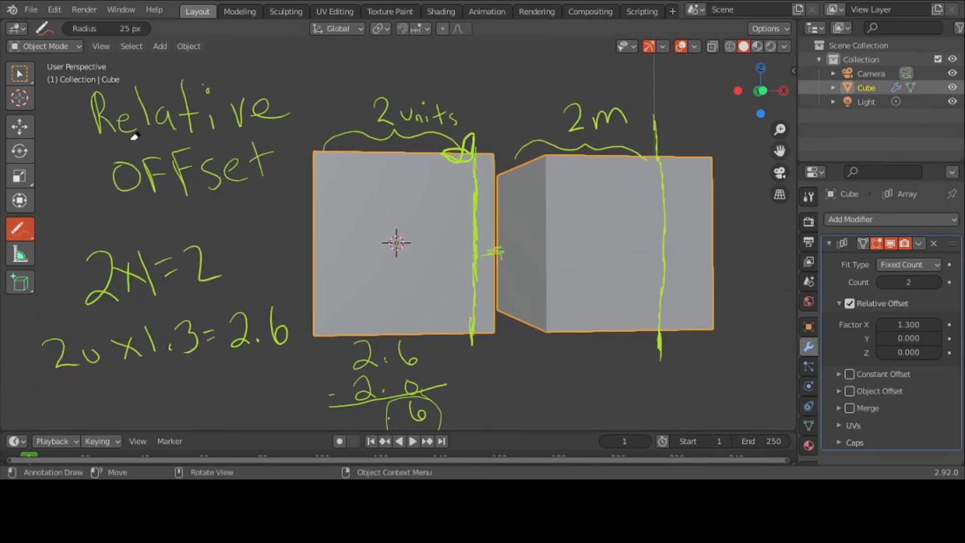
mouse_move(134, 136)
left_mouse_down()
mouse_move(109, 95)
mouse_move(157, 119)
mouse_move(112, 104)
left_mouse_up()
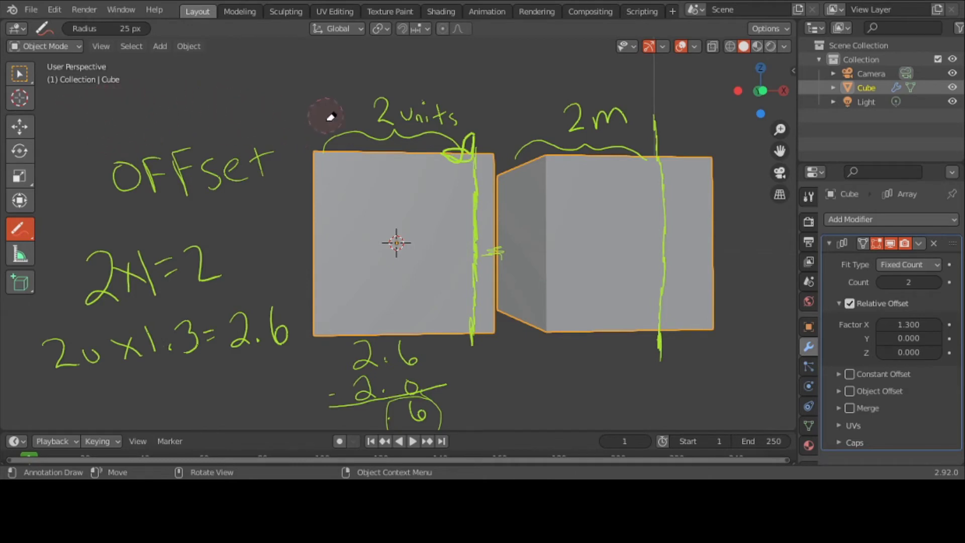
mouse_move(331, 117)
left_mouse_down()
mouse_move(196, 178)
mouse_move(307, 152)
mouse_move(64, 165)
mouse_move(244, 191)
mouse_move(12, 275)
mouse_move(217, 275)
mouse_move(293, 285)
mouse_move(6, 301)
mouse_move(101, 303)
mouse_move(18, 359)
mouse_move(295, 329)
mouse_move(148, 317)
mouse_move(332, 305)
mouse_move(81, 230)
mouse_move(84, 257)
mouse_move(378, 364)
mouse_move(397, 381)
mouse_move(315, 410)
mouse_move(448, 421)
mouse_move(397, 399)
mouse_move(480, 379)
mouse_move(347, 348)
mouse_move(443, 339)
mouse_move(327, 330)
mouse_move(518, 305)
mouse_move(458, 354)
mouse_move(476, 158)
mouse_move(420, 110)
mouse_move(343, 112)
mouse_move(343, 125)
mouse_move(438, 139)
mouse_move(642, 120)
mouse_move(576, 115)
mouse_move(473, 178)
mouse_move(434, 257)
mouse_move(488, 237)
mouse_move(491, 271)
mouse_move(539, 238)
mouse_move(700, 207)
mouse_move(670, 161)
mouse_move(646, 152)
mouse_move(640, 181)
mouse_move(646, 361)
mouse_move(662, 247)
mouse_move(650, 171)
left_mouse_up()
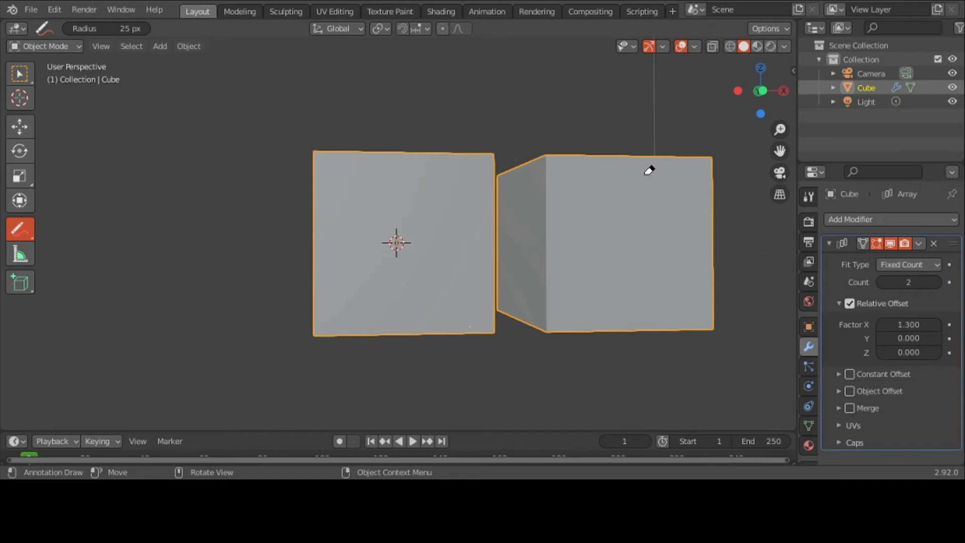
Turn off the array's Relative Offset, enable Constant Offset and show its distance settings.
left_click(839, 303)
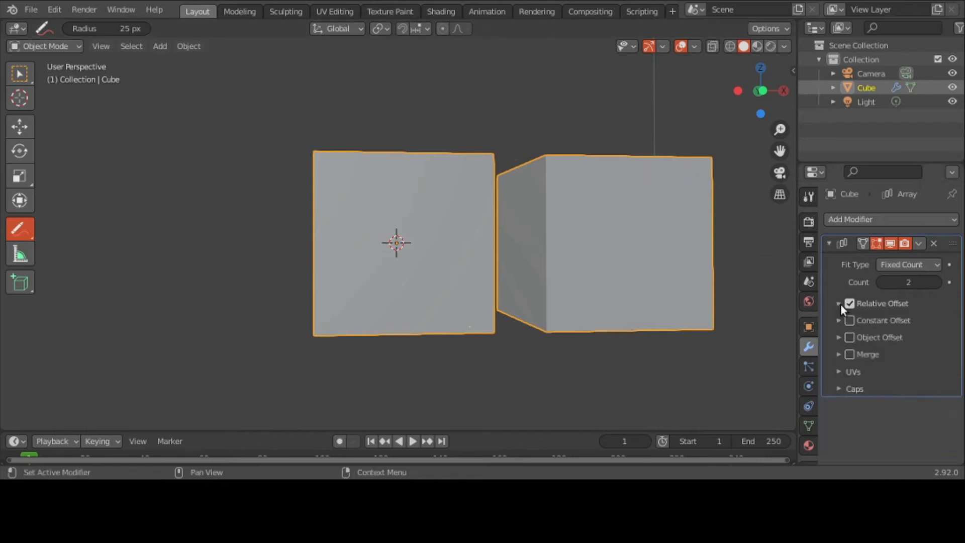
left_click(849, 303)
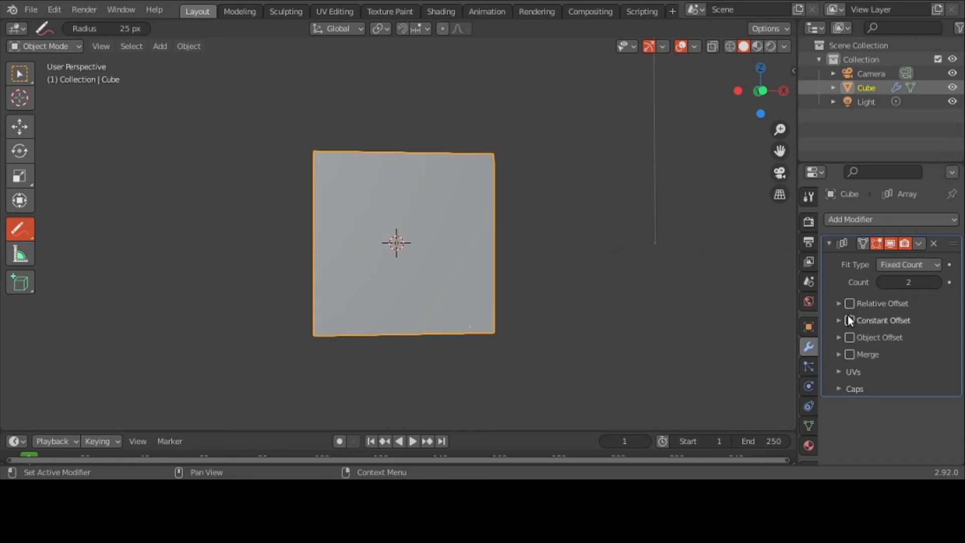
left_click(848, 320)
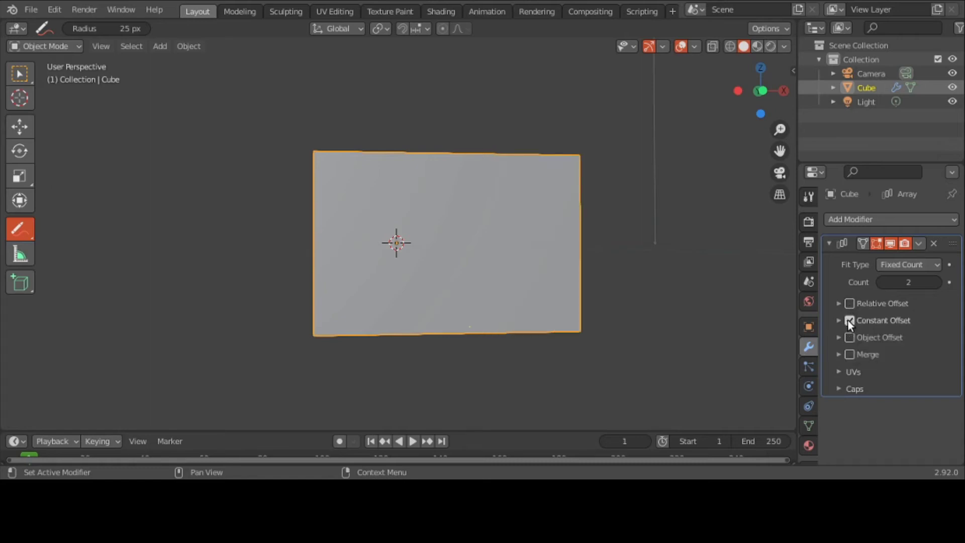
left_click(839, 321)
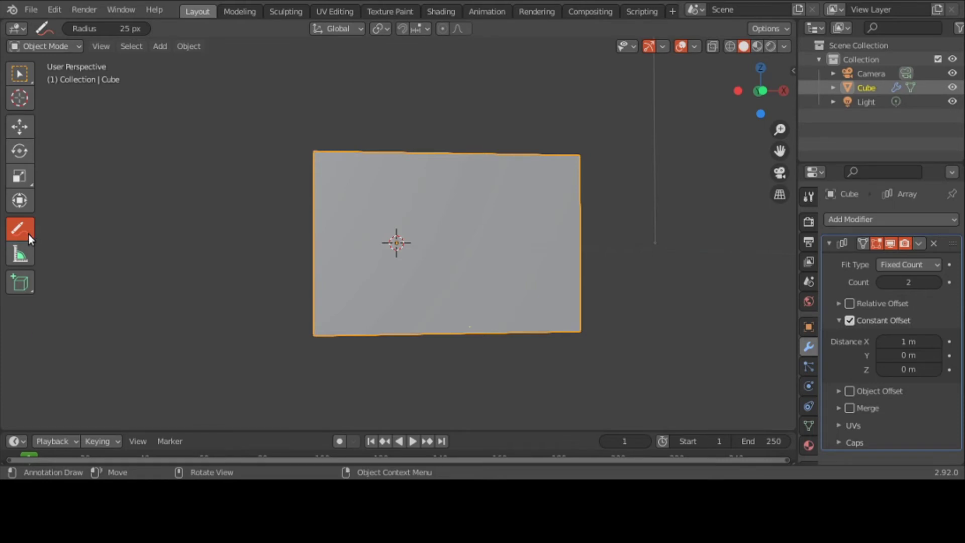
Handwrite the annotation title "Constant Offset" in the empty space beside the cube.
left_click_drag(28, 234, 45, 234)
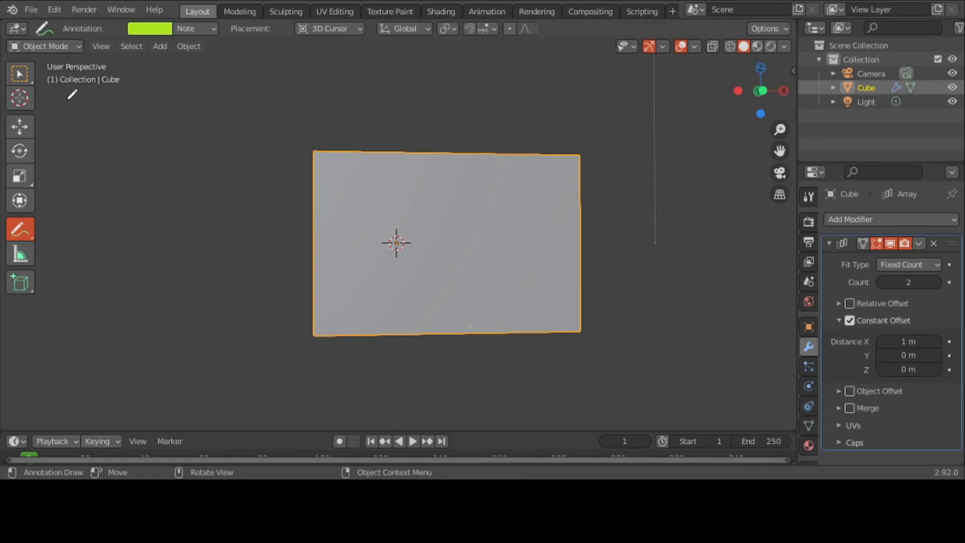
mouse_move(71, 101)
left_mouse_down()
mouse_move(71, 128)
mouse_move(83, 111)
mouse_move(153, 121)
mouse_move(166, 106)
mouse_move(185, 120)
mouse_move(208, 118)
left_mouse_up()
mouse_move(223, 82)
left_mouse_down()
mouse_move(227, 115)
mouse_move(240, 99)
left_mouse_up()
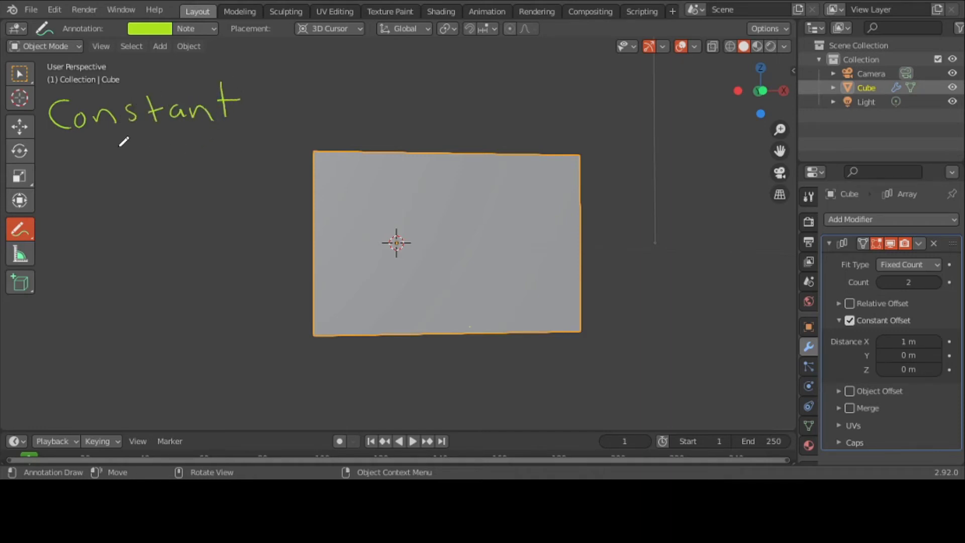
mouse_move(52, 152)
left_mouse_down()
mouse_move(58, 174)
mouse_move(66, 153)
mouse_move(87, 177)
mouse_move(80, 153)
mouse_move(100, 158)
mouse_move(121, 150)
left_mouse_up()
mouse_move(102, 162)
left_mouse_down()
mouse_move(115, 146)
mouse_move(133, 166)
mouse_move(143, 151)
mouse_move(185, 142)
left_mouse_up()
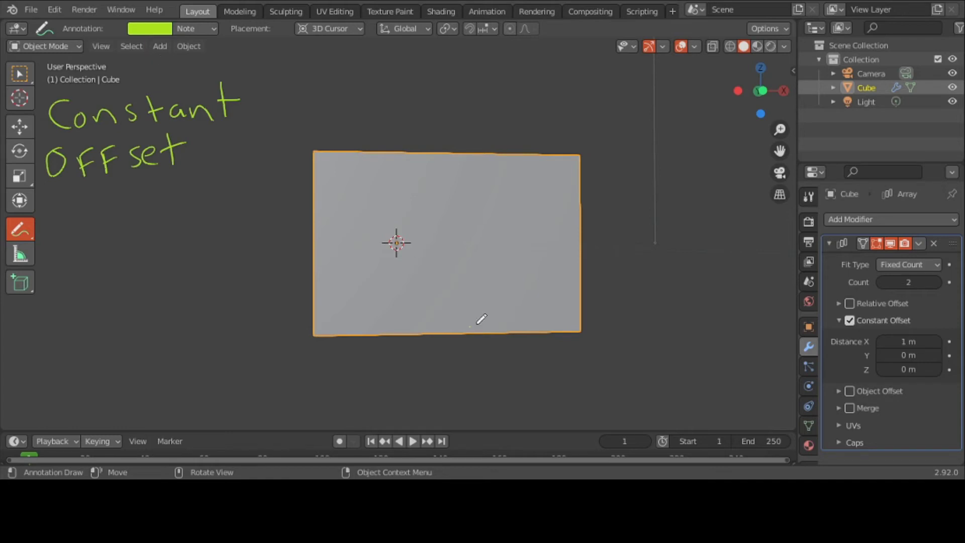
Set the Constant Offset's X distance to 0 m.
left_click(912, 340)
left_click(914, 337)
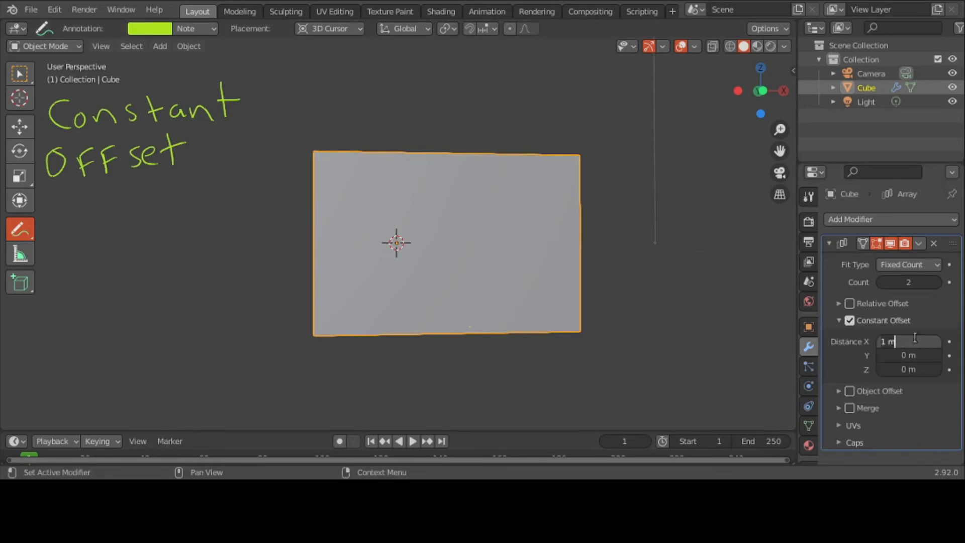
key("BackSpace")
key("BackSpace")
key("BackSpace")
type("0")
key("Return")
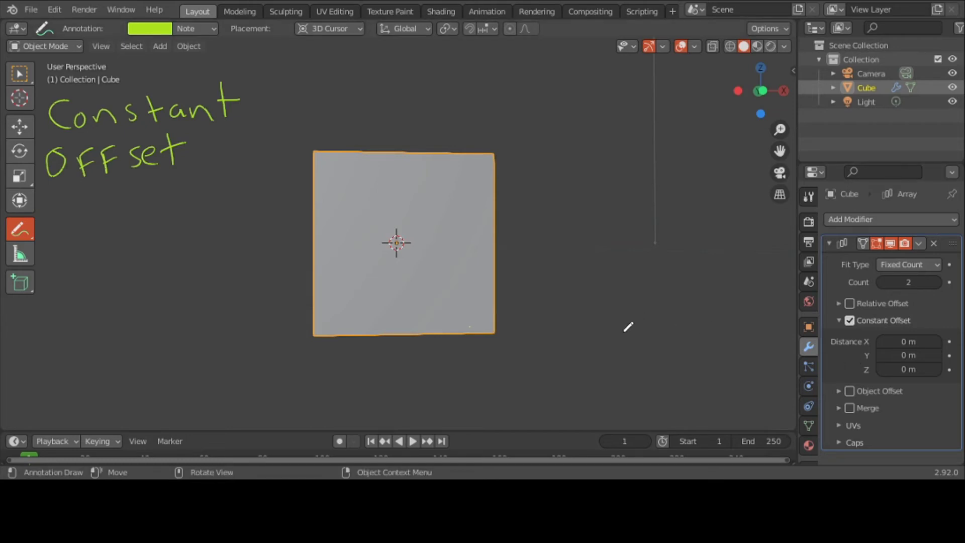
Delete all the old ruler measurements on and around the cube.
left_click(28, 258)
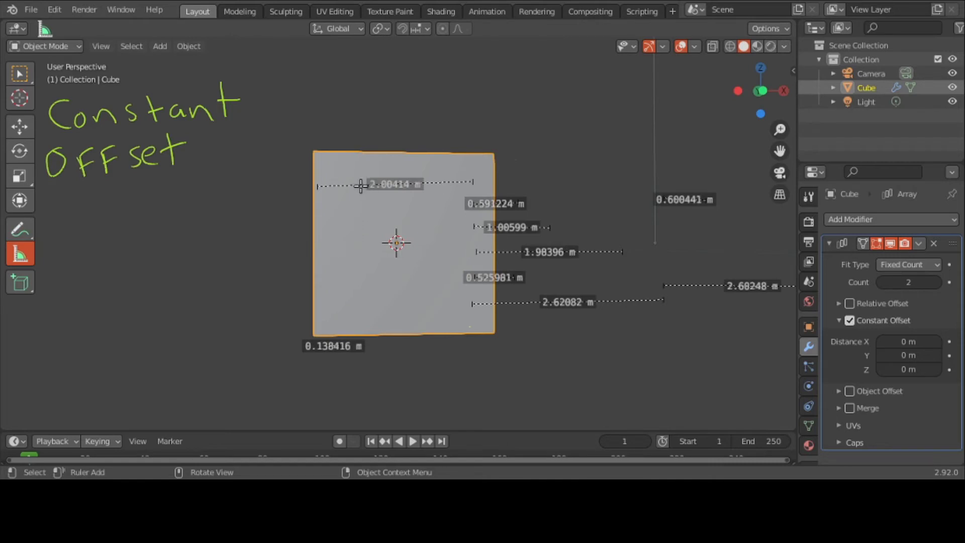
left_click_drag(363, 184, 362, 187)
key("ctrl+z")
key("Delete")
left_click(485, 203)
key("Delete")
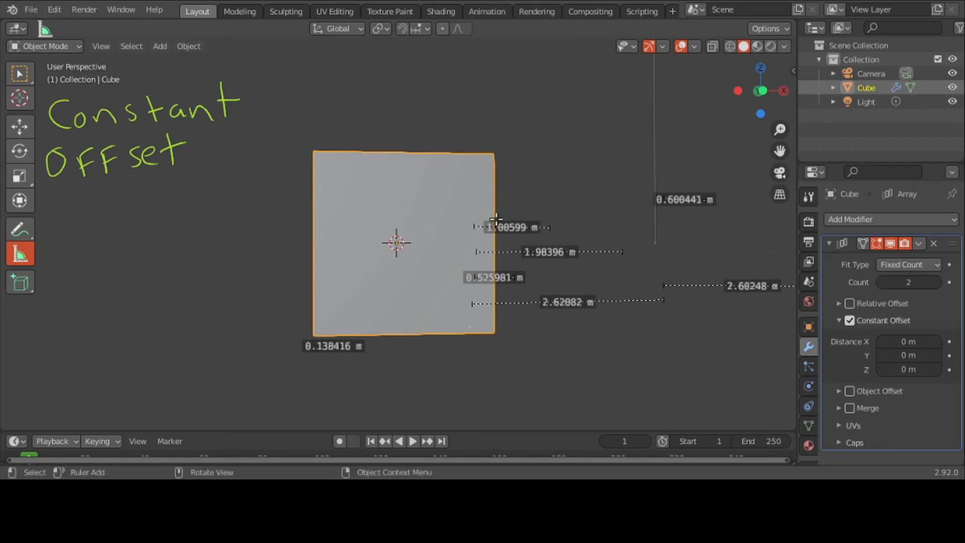
left_click(496, 222)
key("Delete")
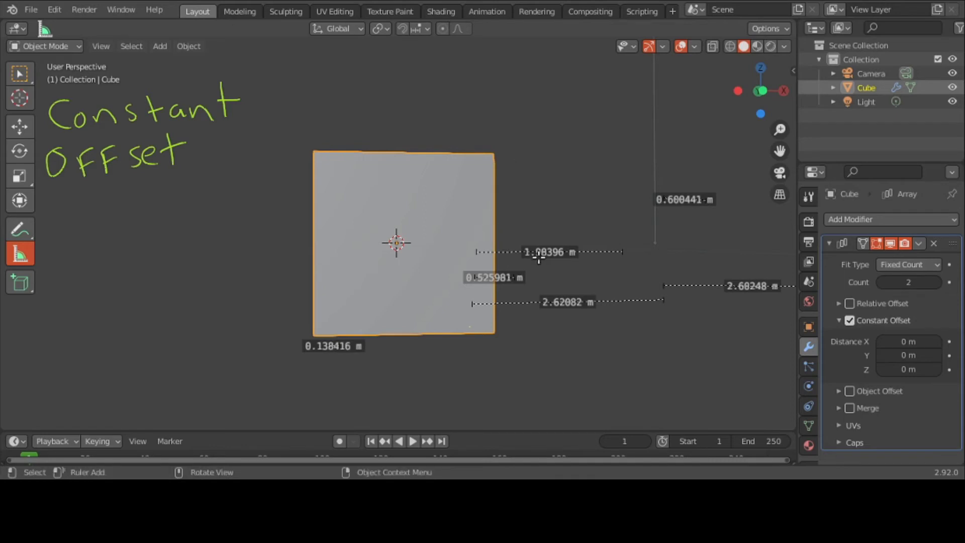
left_click(538, 254)
key("Delete")
left_click_drag(511, 274, 518, 298)
key("Delete")
key("Delete")
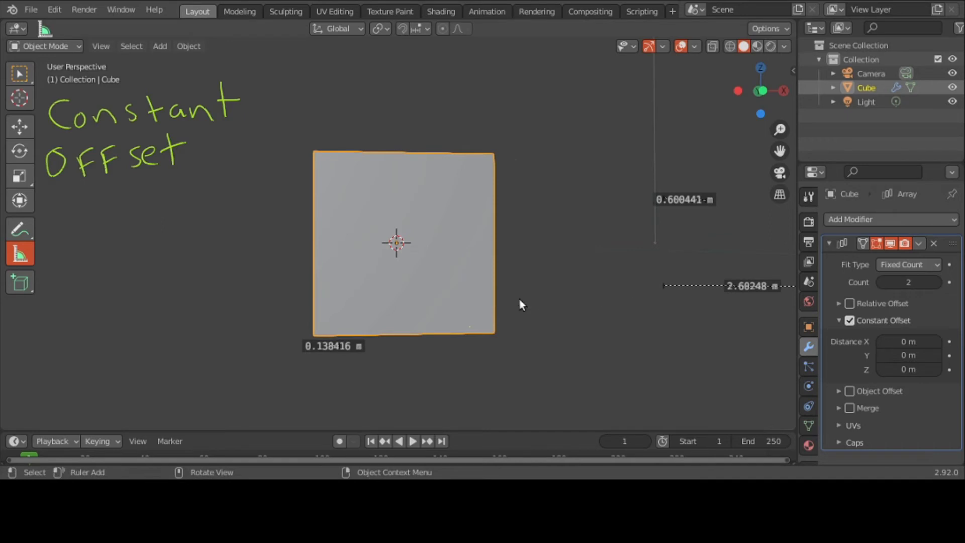
left_click(344, 347)
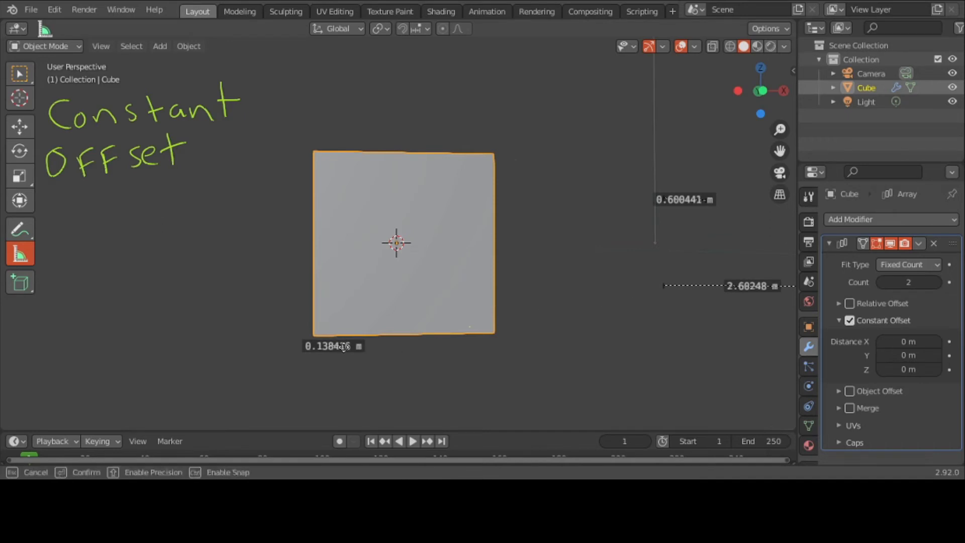
left_click(335, 346)
left_click(335, 339)
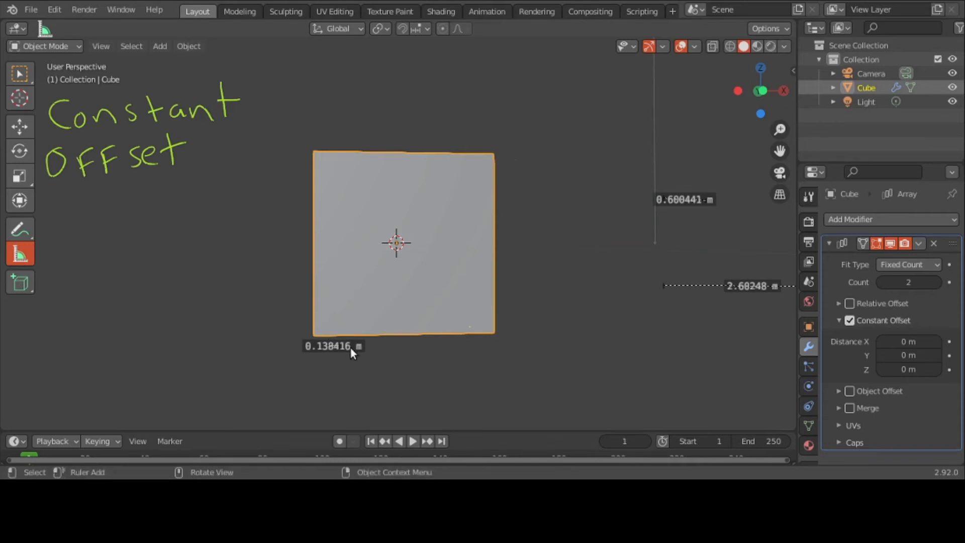
left_click(353, 354)
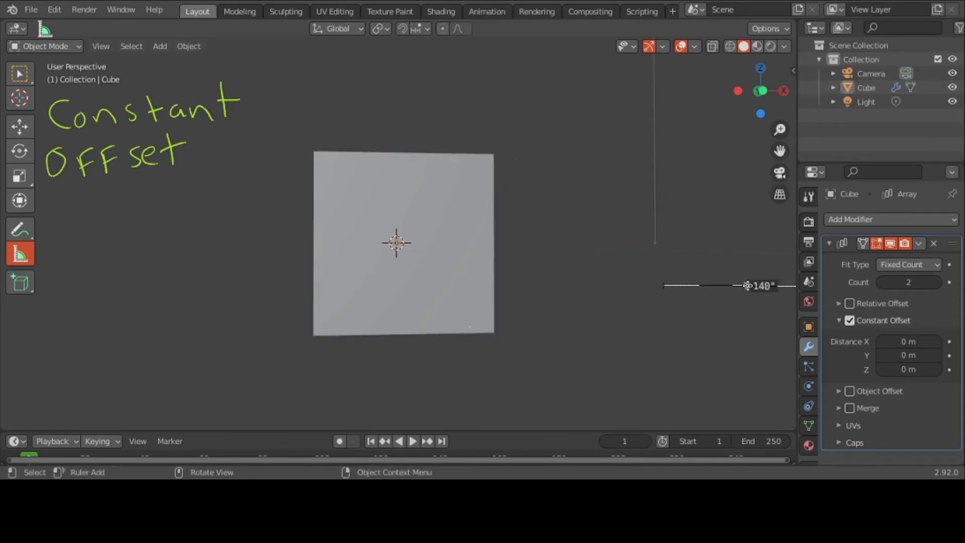
key("Delete")
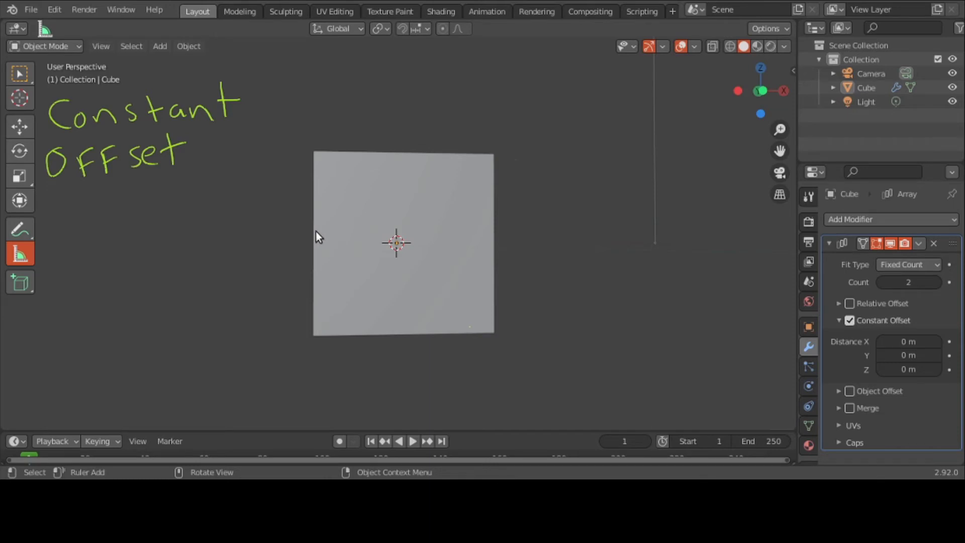
Measure the cube's width across the middle of its front face and remove the ruler.
left_click_drag(316, 232, 494, 231)
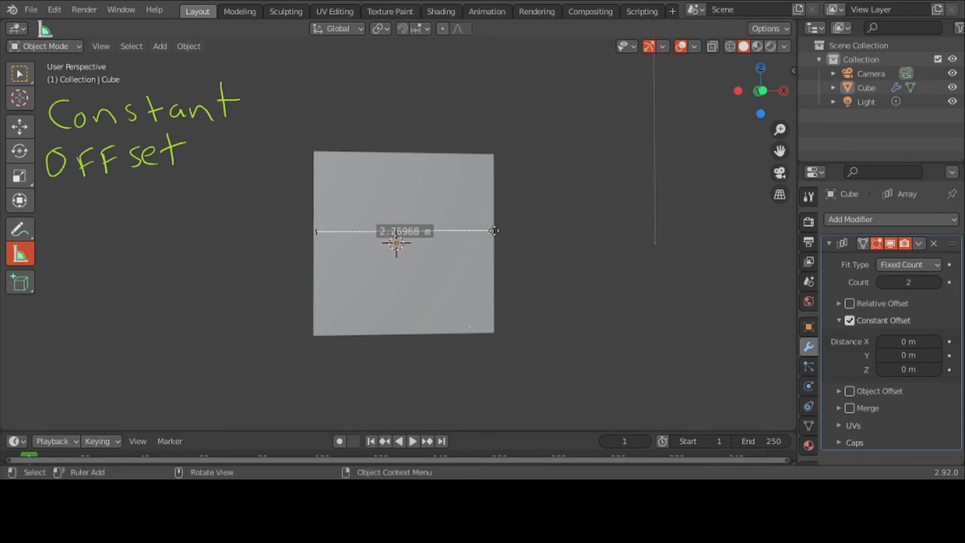
key("Delete")
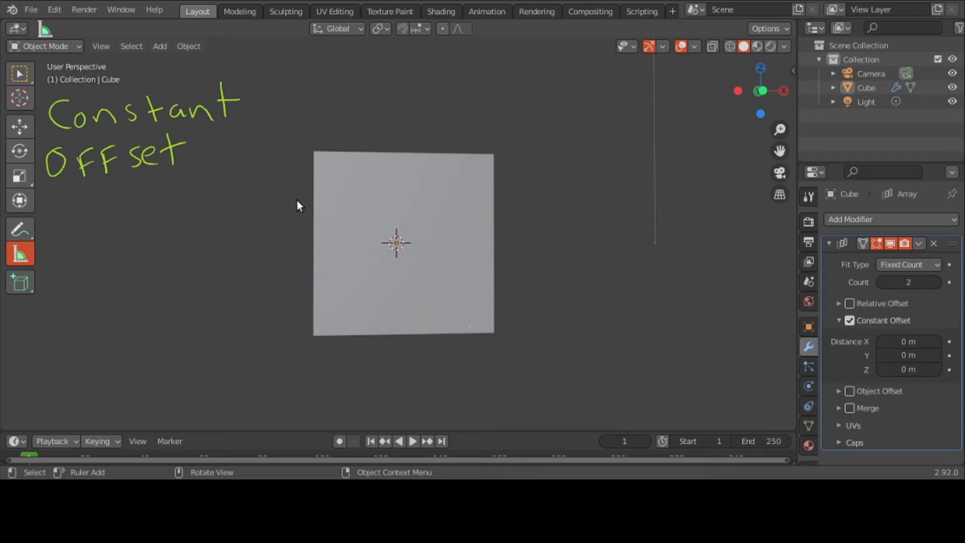
Delete the arrayed cube and add a new default mesh cube in its place.
key("x")
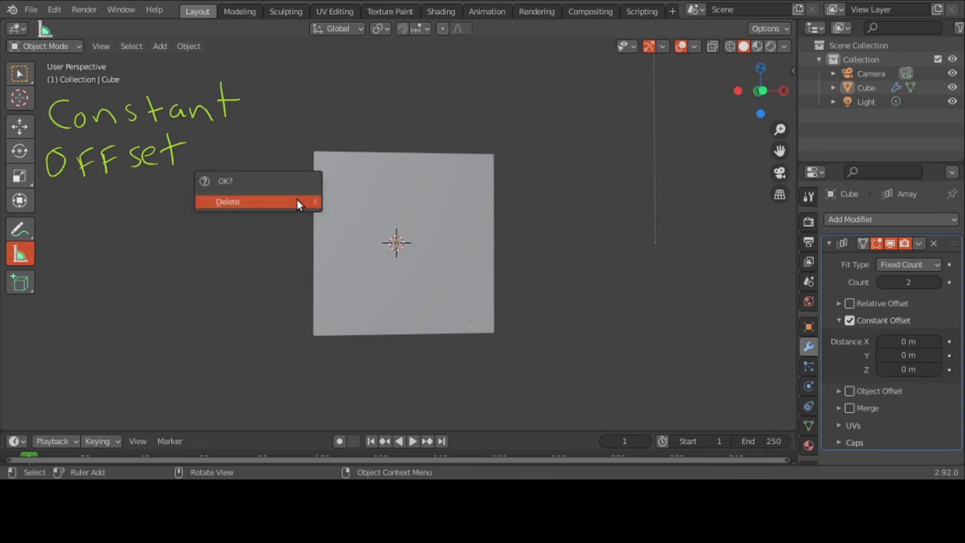
left_click(297, 200)
left_click(333, 207)
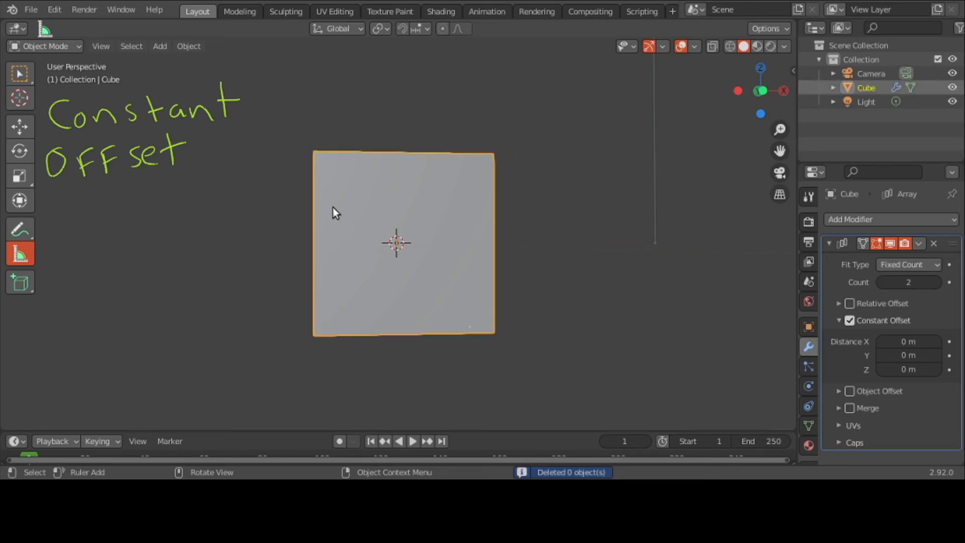
key("x")
left_click(332, 206)
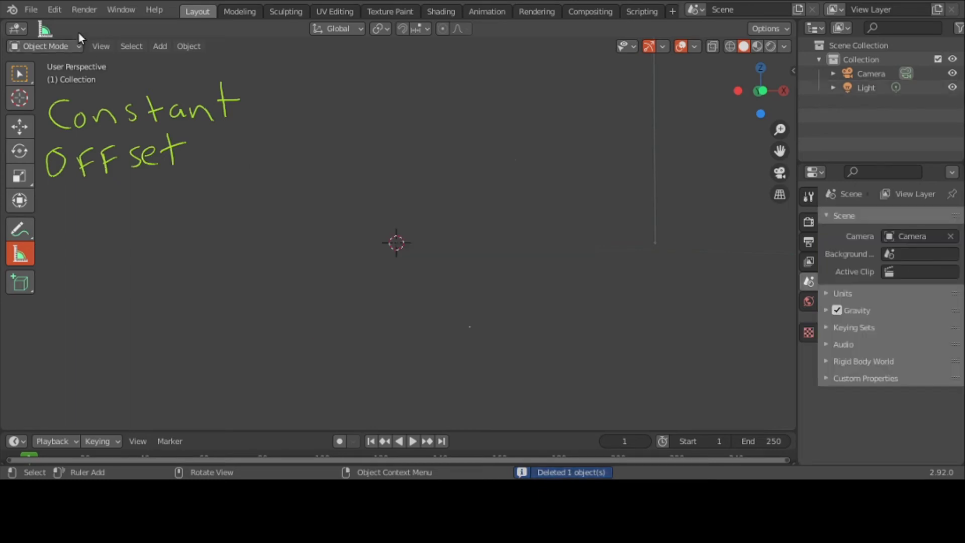
left_click(163, 49)
mouse_move(168, 65)
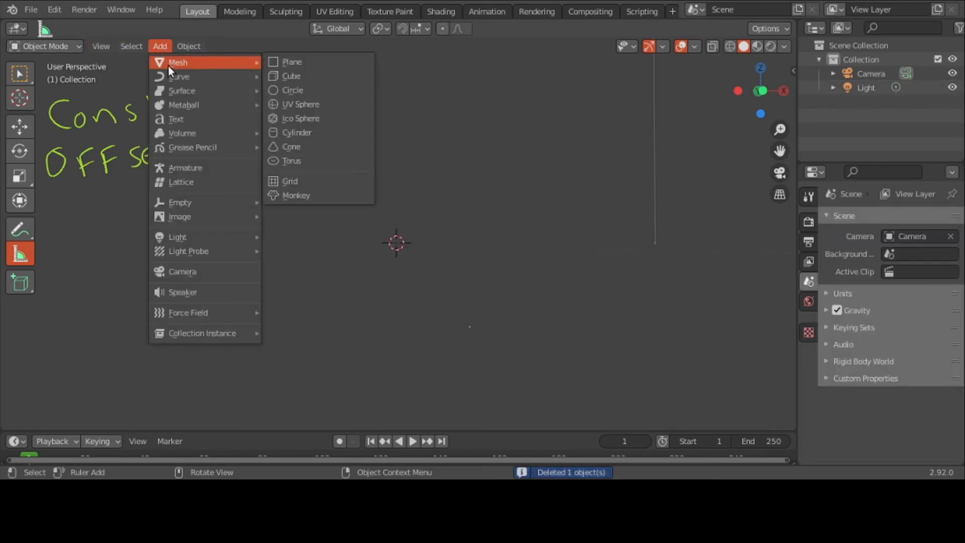
left_click(272, 75)
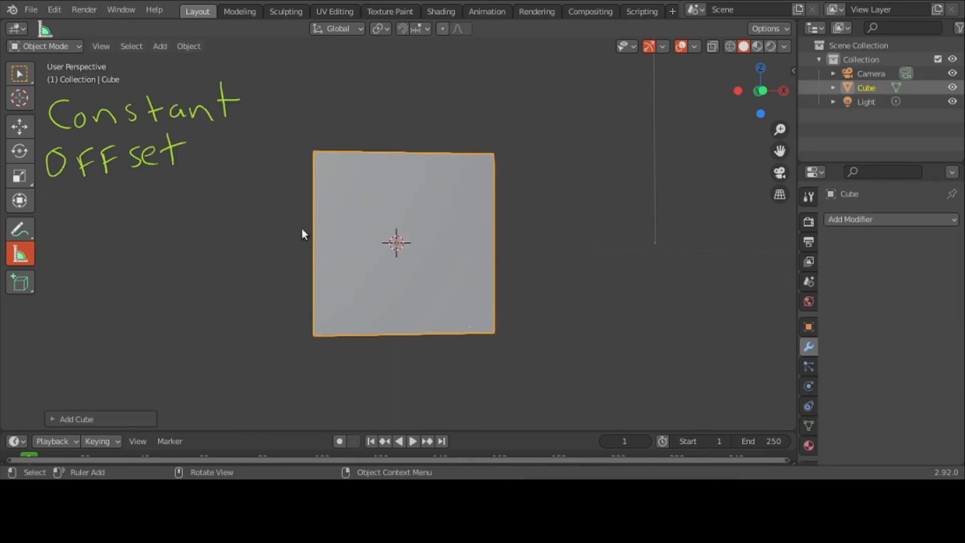
Measure the new cube's width with a ruler across its front face and display the cube's transform dimensions for comparison.
left_click_drag(313, 230, 496, 233)
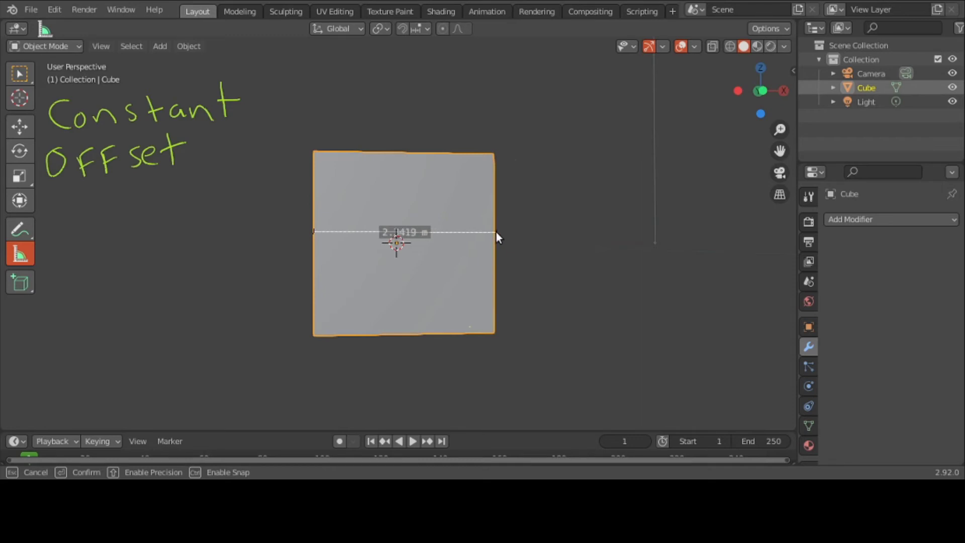
left_click_drag(496, 233, 497, 232)
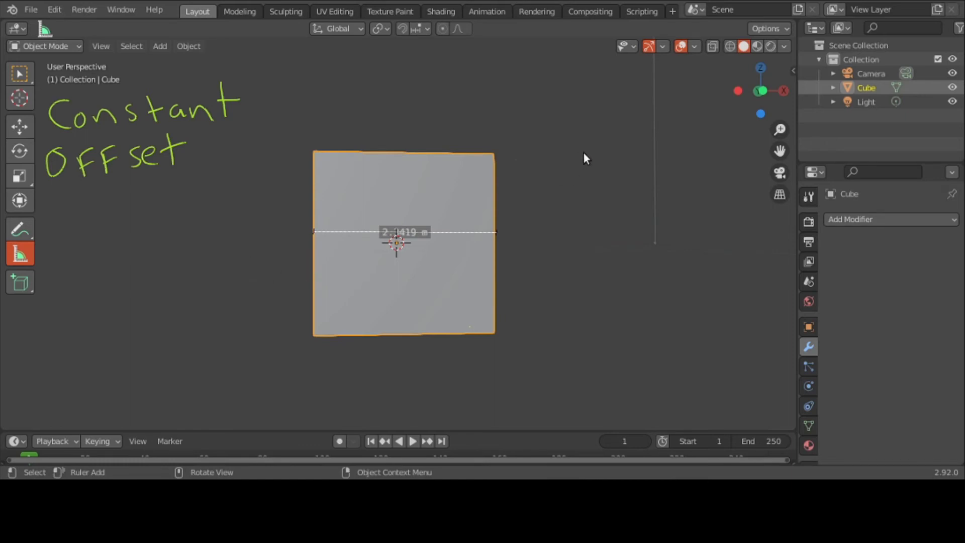
key("n")
left_click(788, 73)
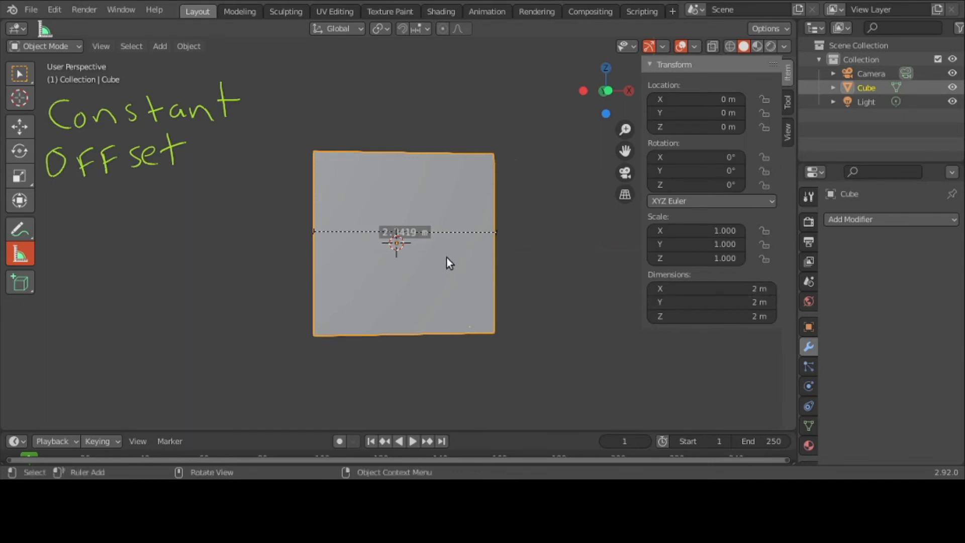
middle_click_drag(446, 234, 443, 242)
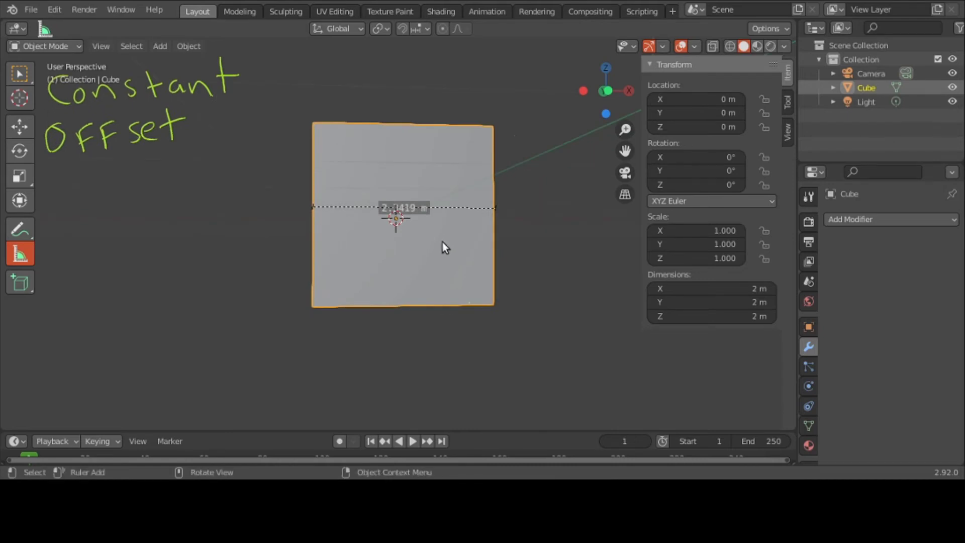
scroll(442, 242, "up", 1)
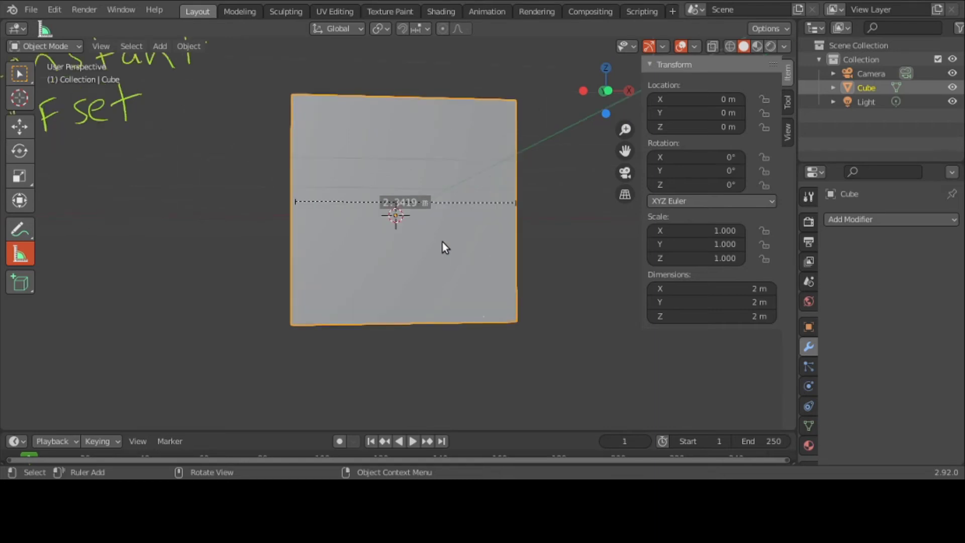
scroll(442, 242, "up", 1)
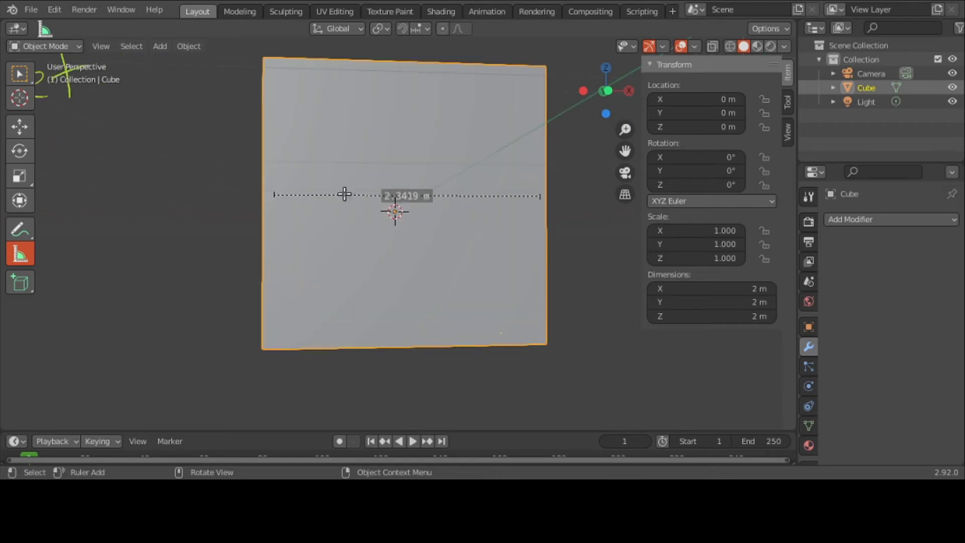
scroll(345, 194, "up", 1)
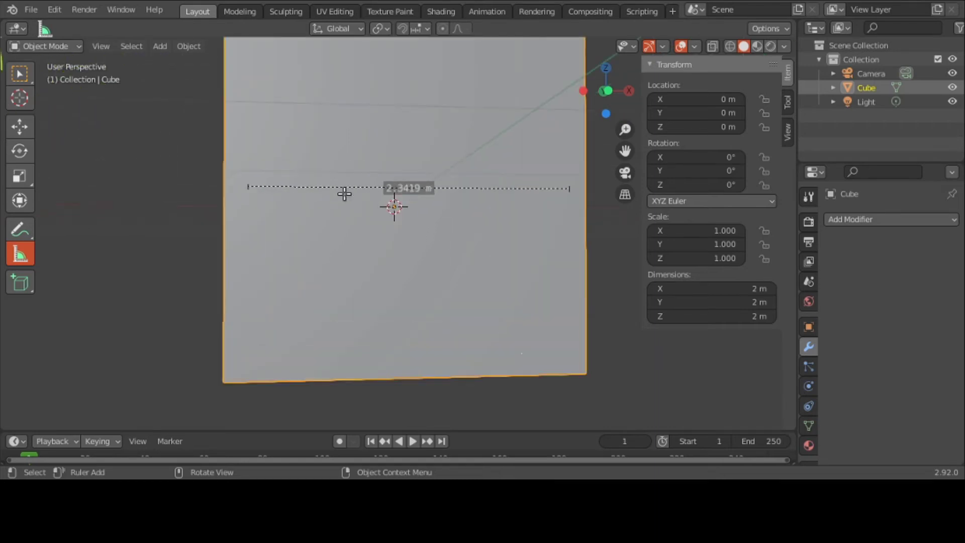
Replace the current cube with another fresh default mesh cube.
key("x")
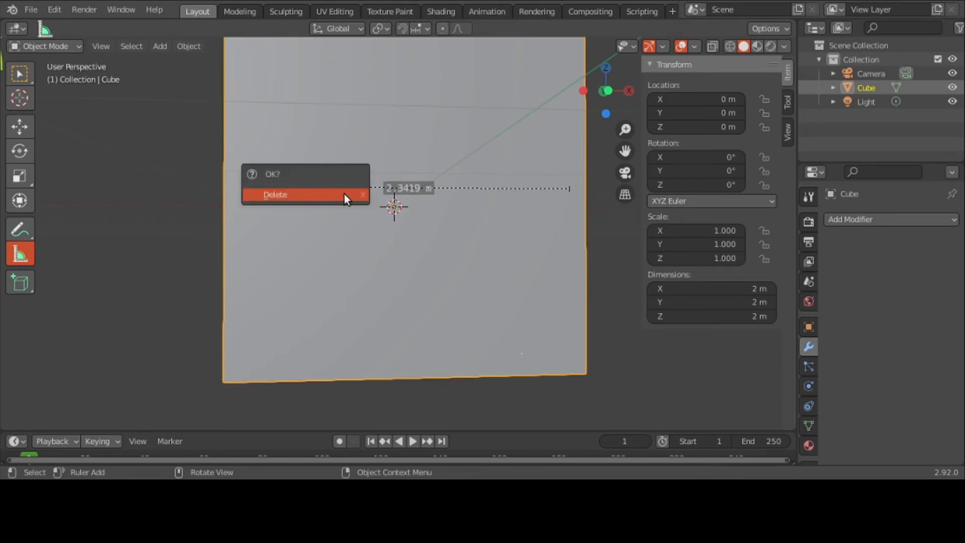
left_click(345, 197)
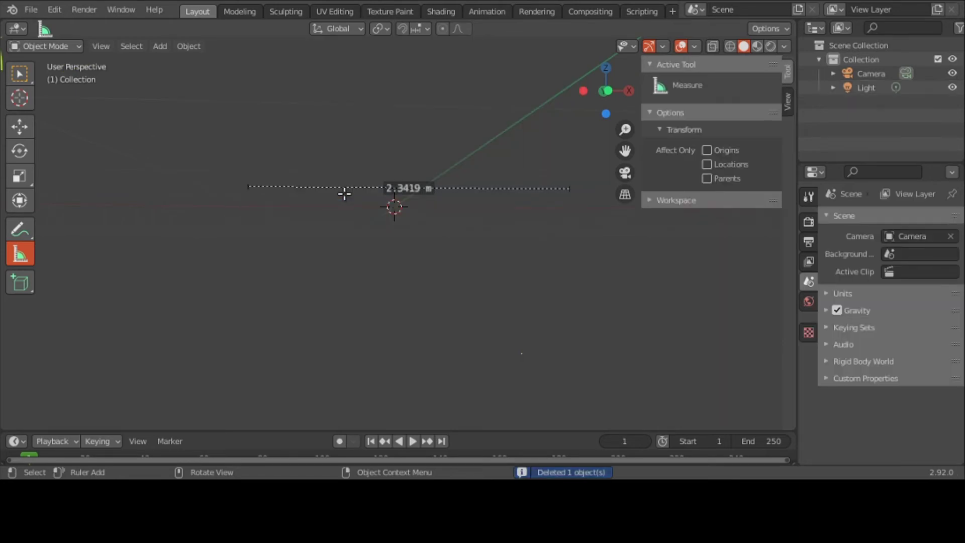
key("shift+a")
mouse_move(325, 185)
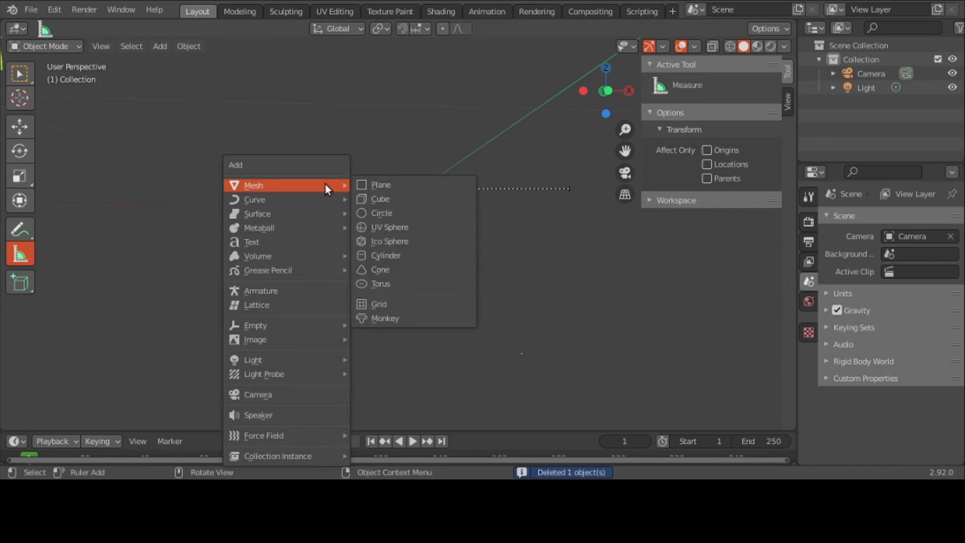
left_click(381, 199)
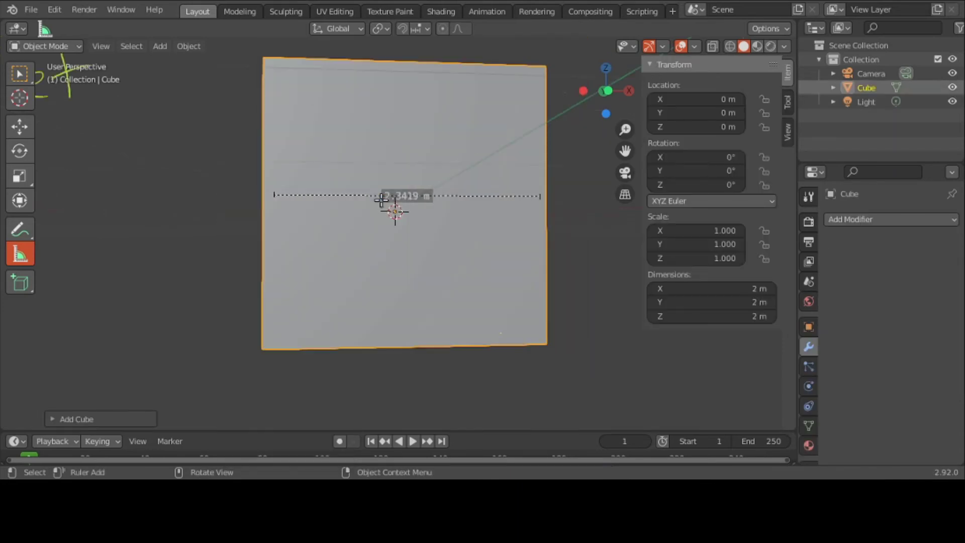
Delete the ruler measurement that crosses the cube's front face.
scroll(381, 199, "down", 2)
middle_click_drag(381, 200, 381, 236, "shift")
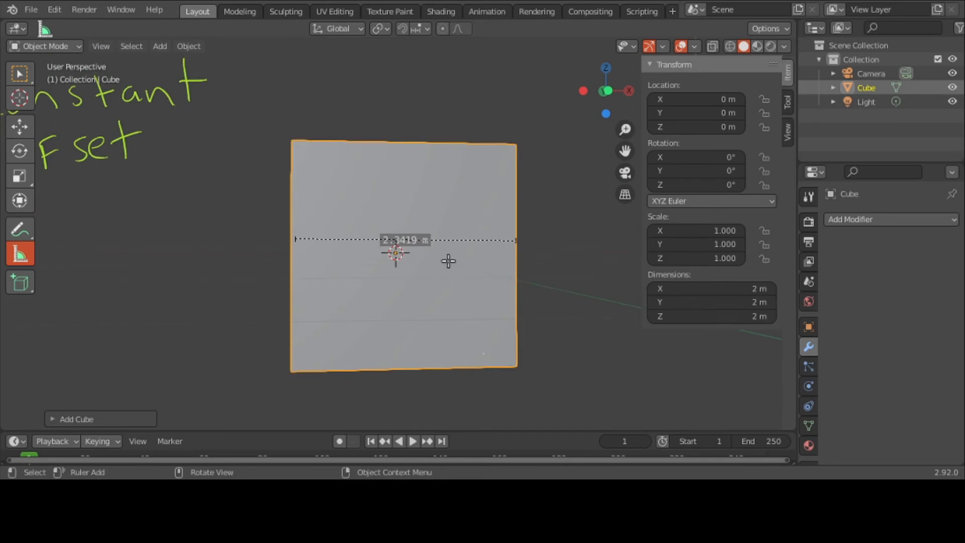
left_click_drag(445, 240, 446, 240)
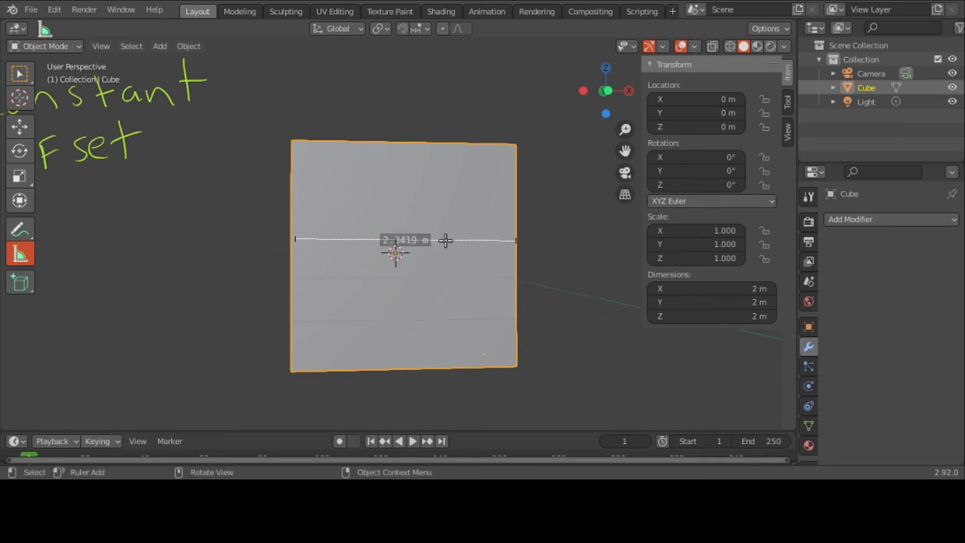
key("Delete")
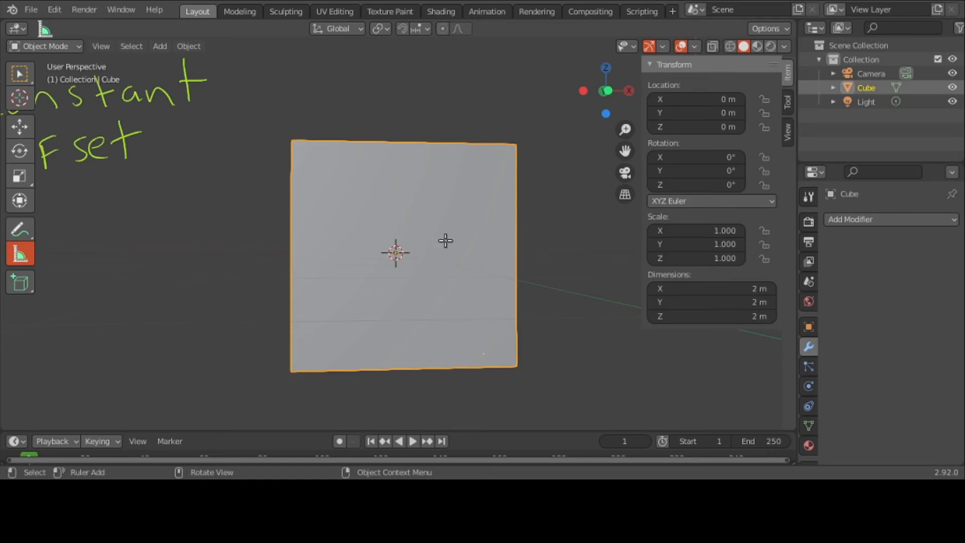
Annotate the cube's width with a hand-drawn curly brace above its upper edge, labelled "2m".
left_click(25, 234)
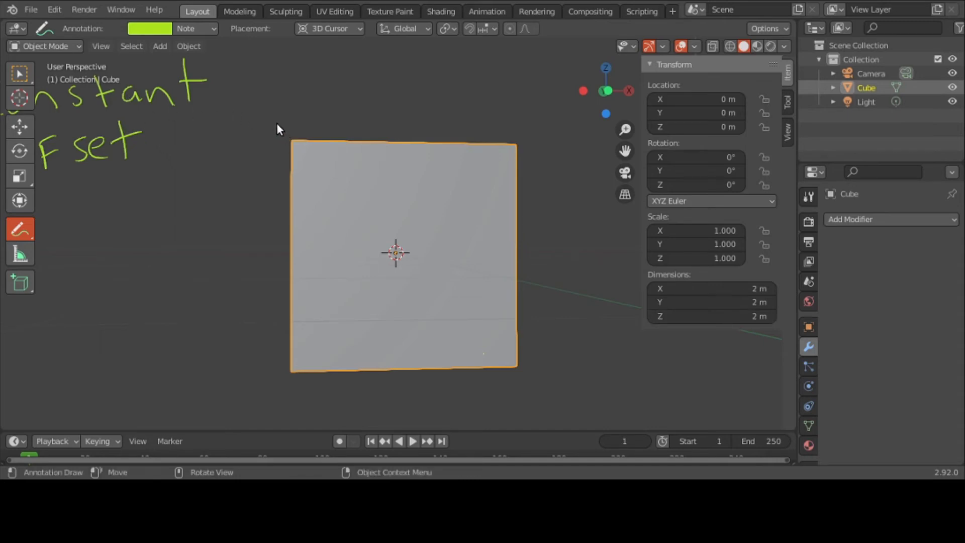
mouse_move(286, 123)
left_mouse_down()
mouse_move(322, 106)
mouse_move(375, 116)
mouse_move(394, 101)
mouse_move(407, 112)
mouse_move(487, 110)
mouse_move(503, 134)
left_mouse_up()
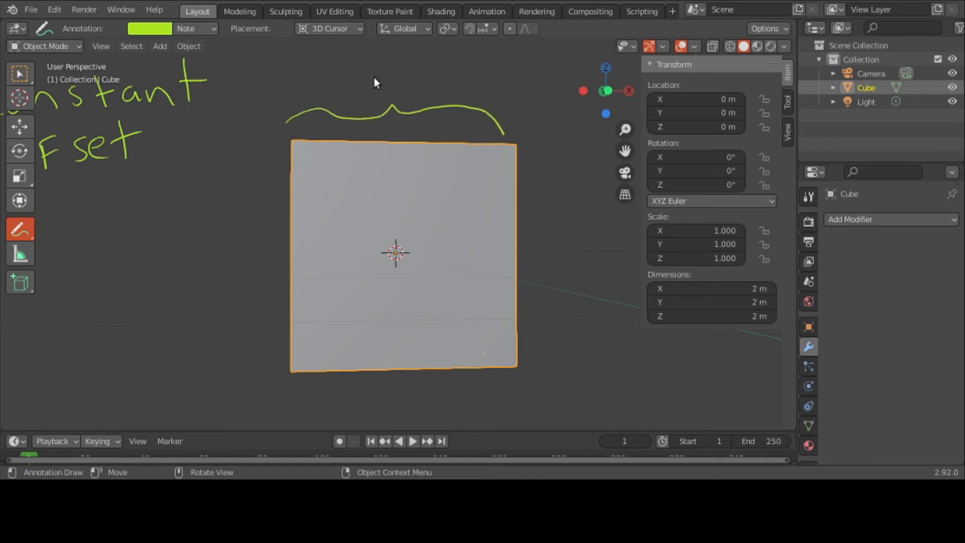
mouse_move(366, 74)
left_mouse_down()
mouse_move(365, 95)
mouse_move(397, 84)
left_mouse_up()
left_click_drag(408, 84, 428, 96)
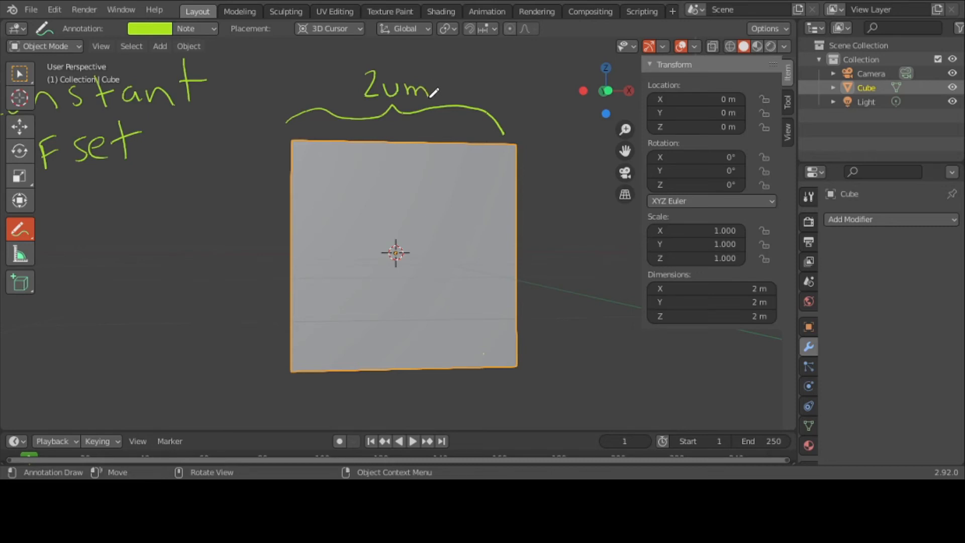
key("ctrl")
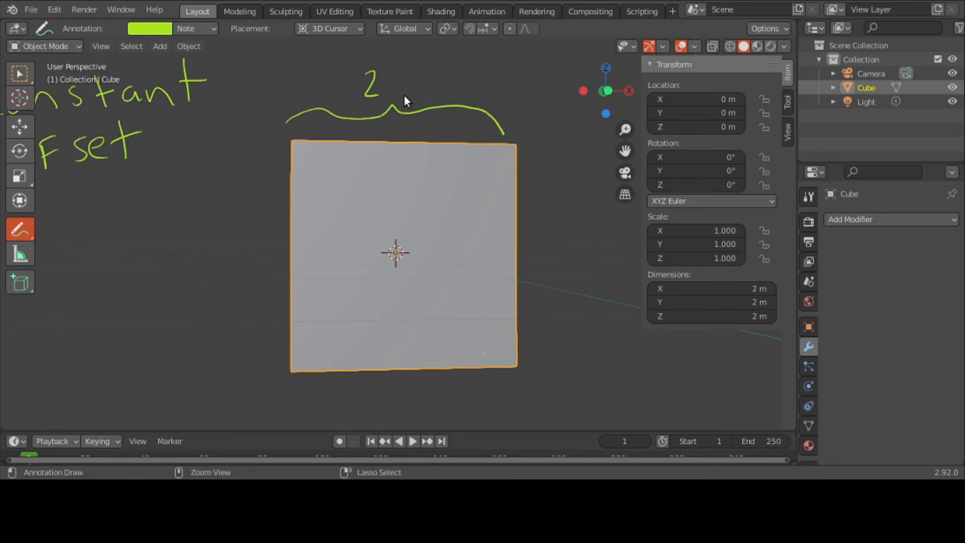
left_click_drag(388, 85, 417, 98)
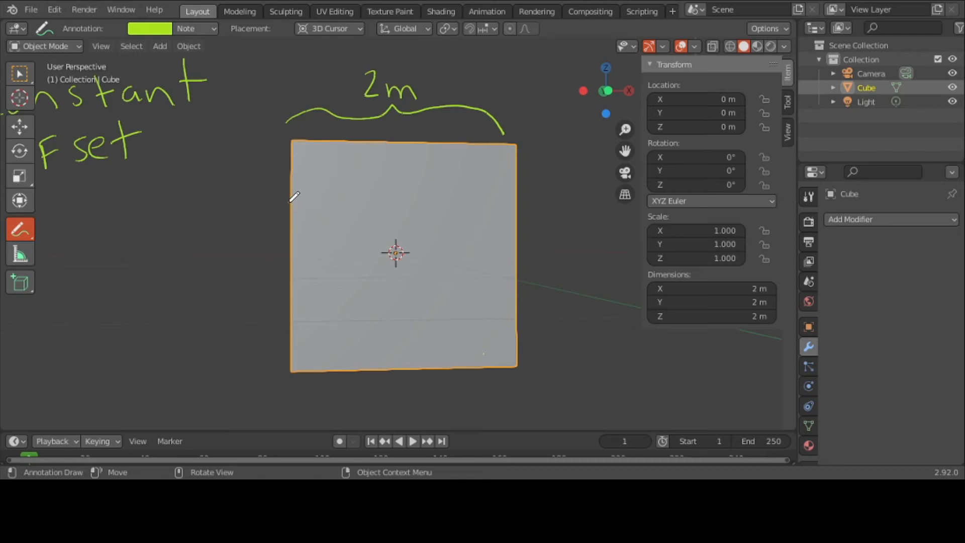
Measure the cube's width again with a ruler across the upper part of its front face and remove the ruler.
left_click_drag(290, 202, 394, 205)
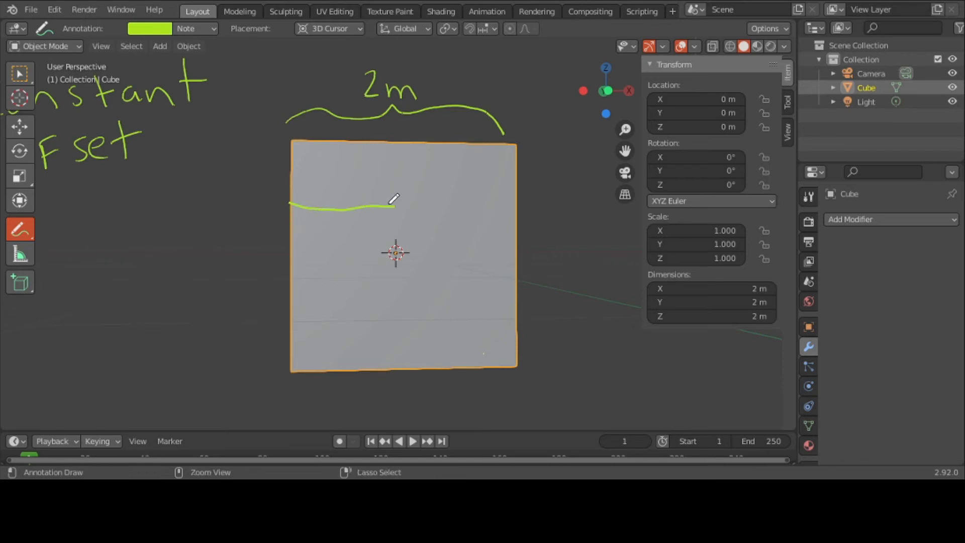
key("ctrl+z")
left_click(21, 258)
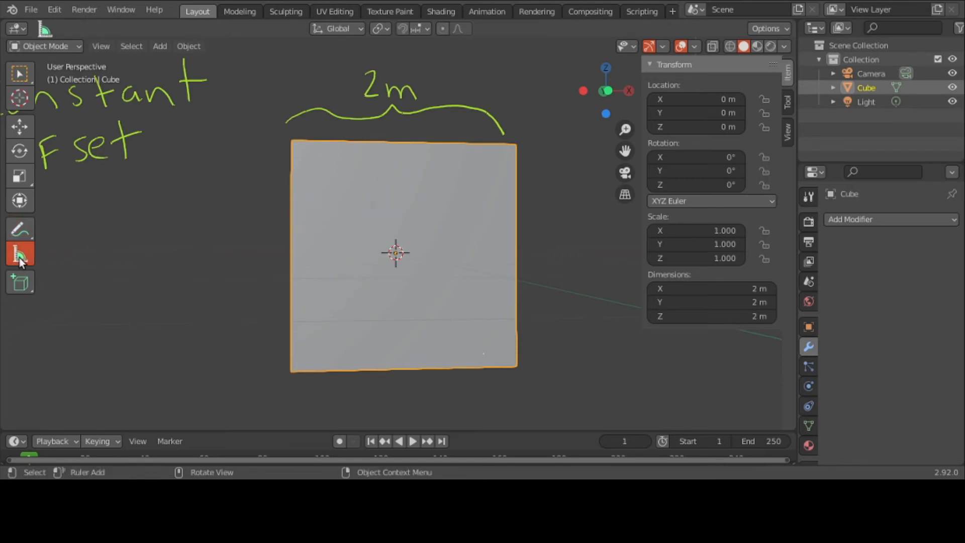
left_click_drag(291, 192, 513, 192)
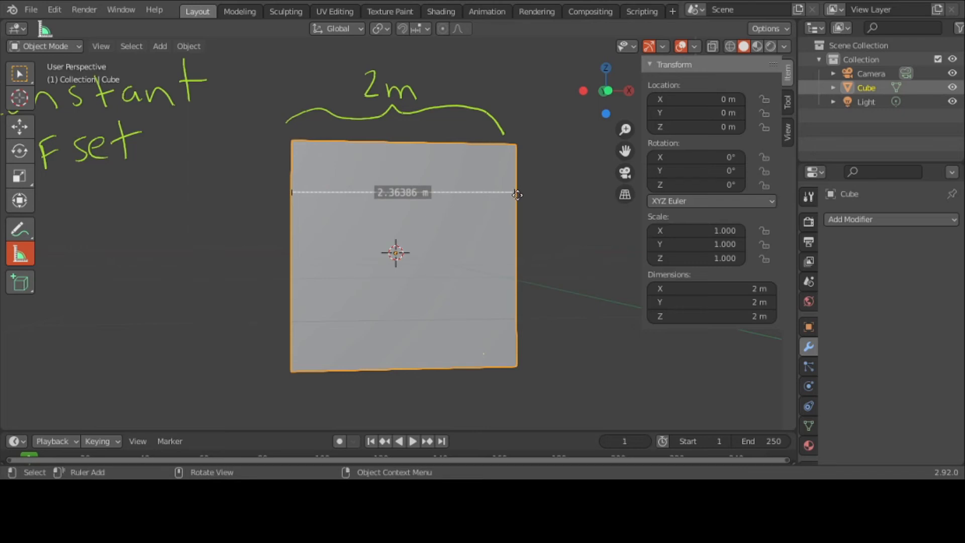
key("Delete")
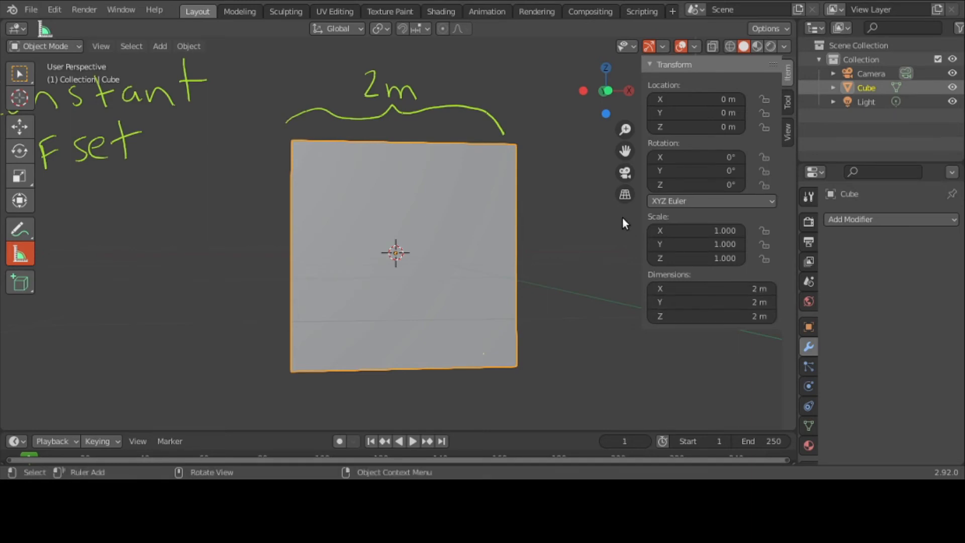
Hide the transform properties, add an Array modifier to the cube and set its count to 1.
key("n")
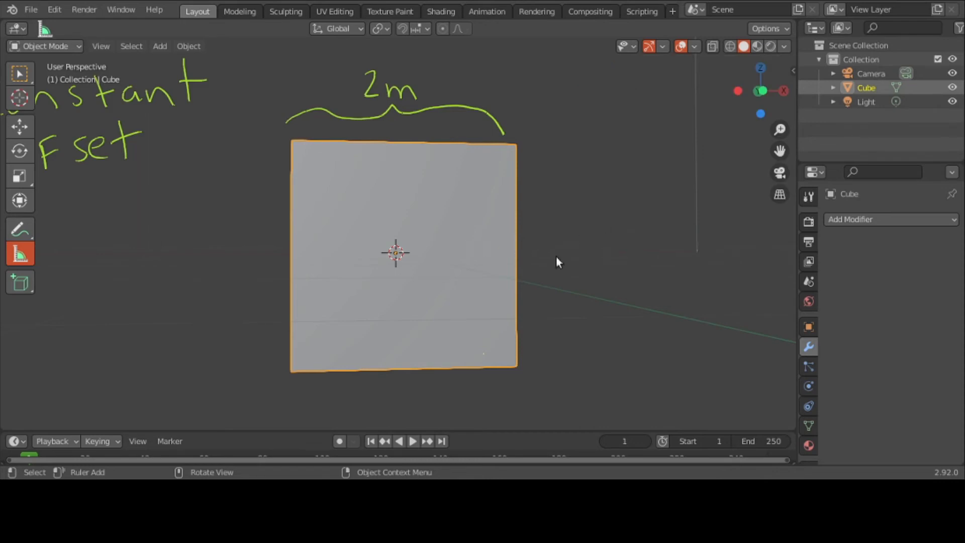
left_click(867, 220)
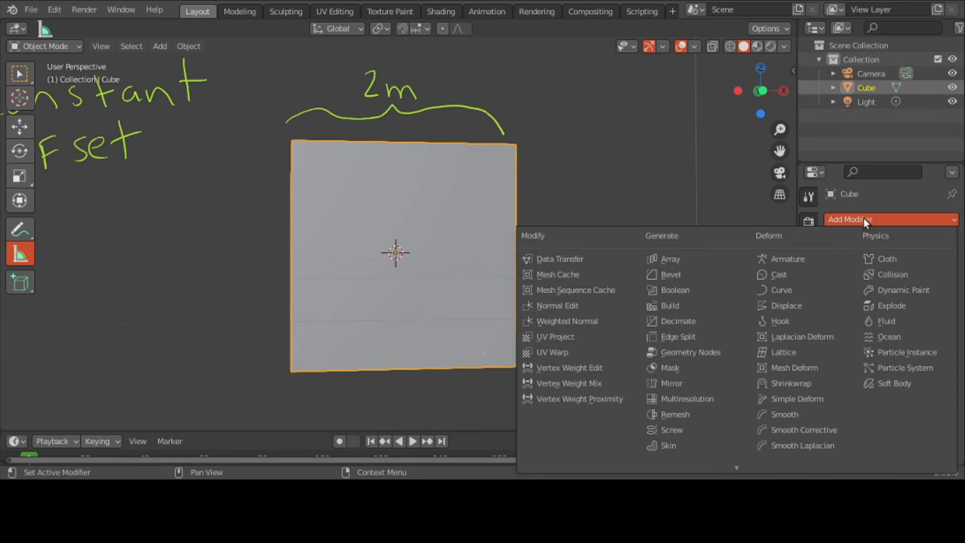
left_click(731, 260)
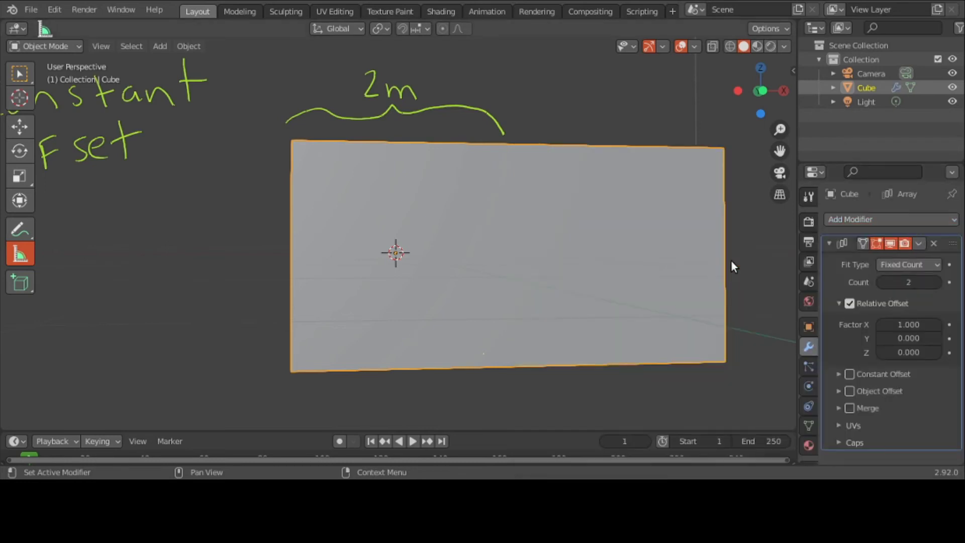
left_click(926, 282)
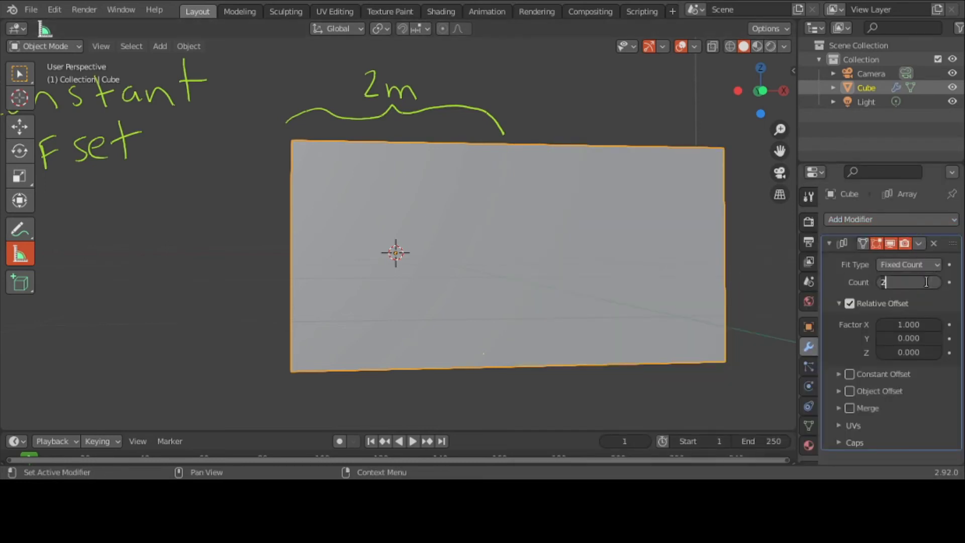
type("1")
key("Return")
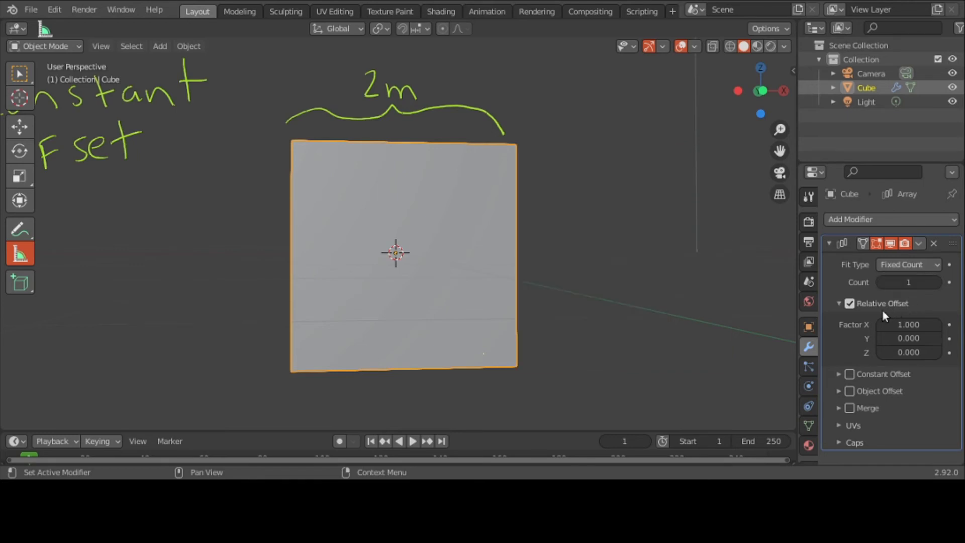
Turn off the Array modifier's relative offset and enable its constant offset instead, showing the distance settings.
left_click(849, 302)
left_click(836, 304)
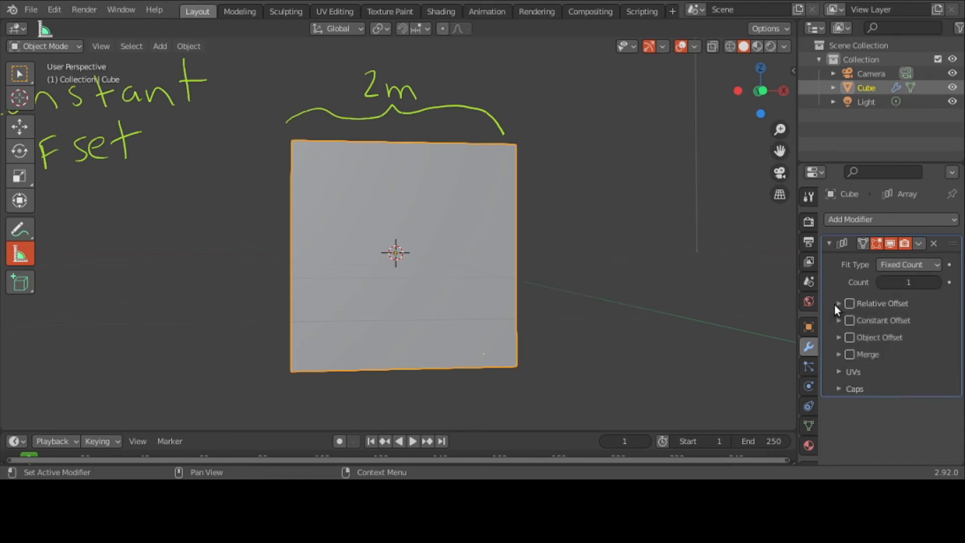
left_click(837, 320)
left_click(849, 320)
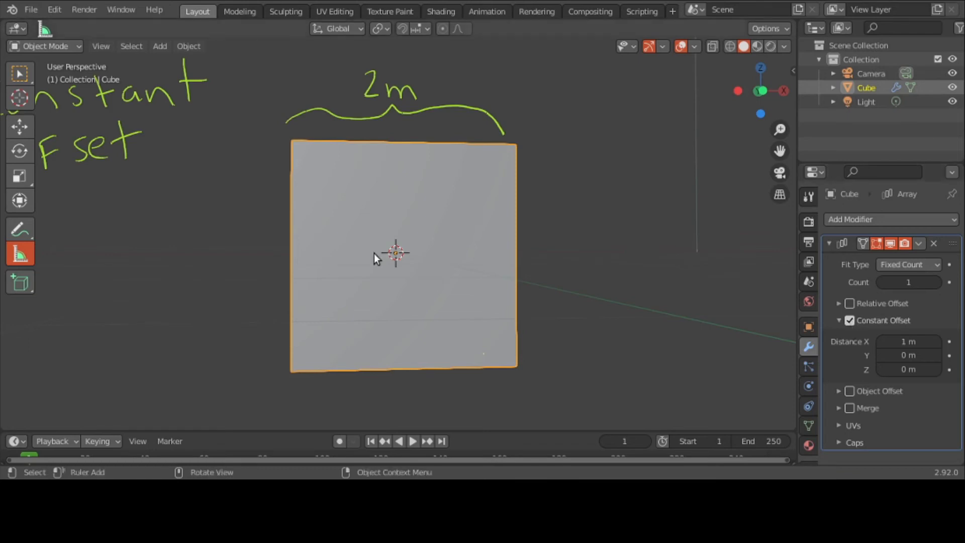
Annotate the cube's right edge with a hand-drawn vertical line running slightly past both corners.
left_click(19, 230)
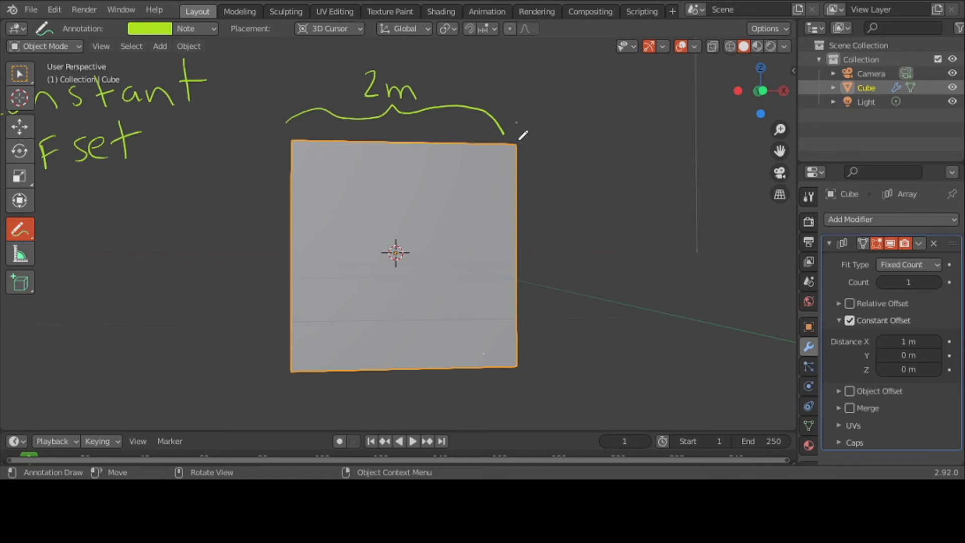
mouse_move(521, 121)
left_mouse_down()
mouse_move(513, 393)
mouse_move(522, 352)
mouse_move(513, 356)
left_mouse_up()
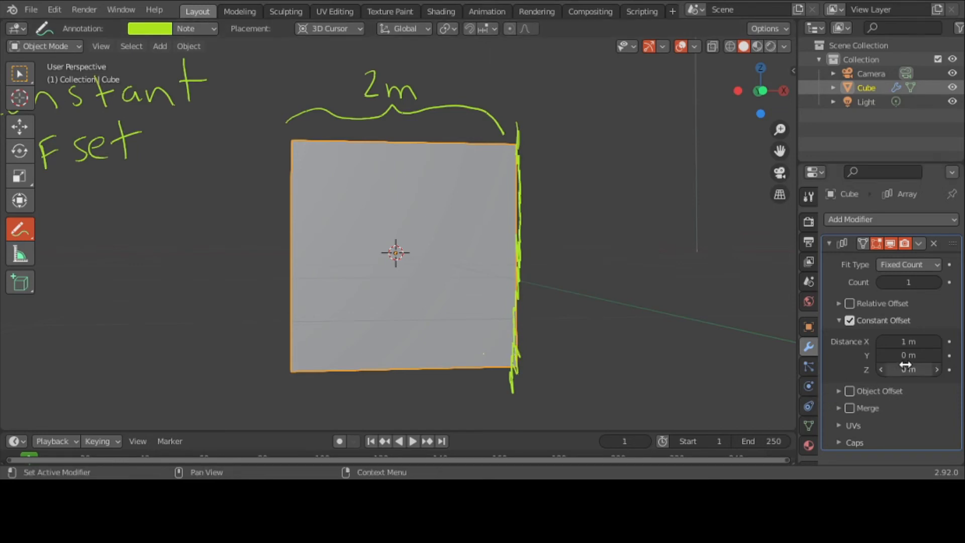
Set the constant offset's X distance to 0.5 m with a count of 2 and measure the part extending beyond the hand-drawn line.
left_click(909, 342)
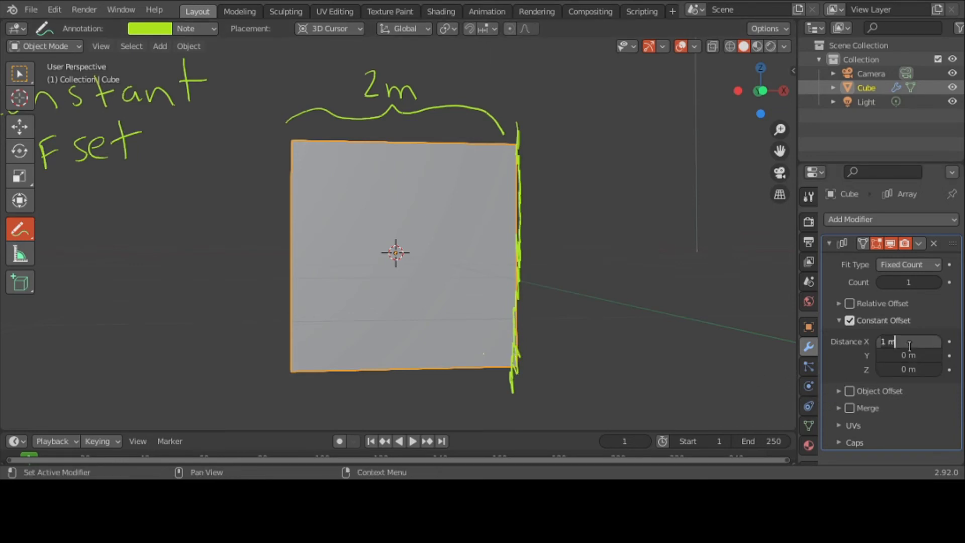
type(".5")
key("Return")
left_click(936, 283)
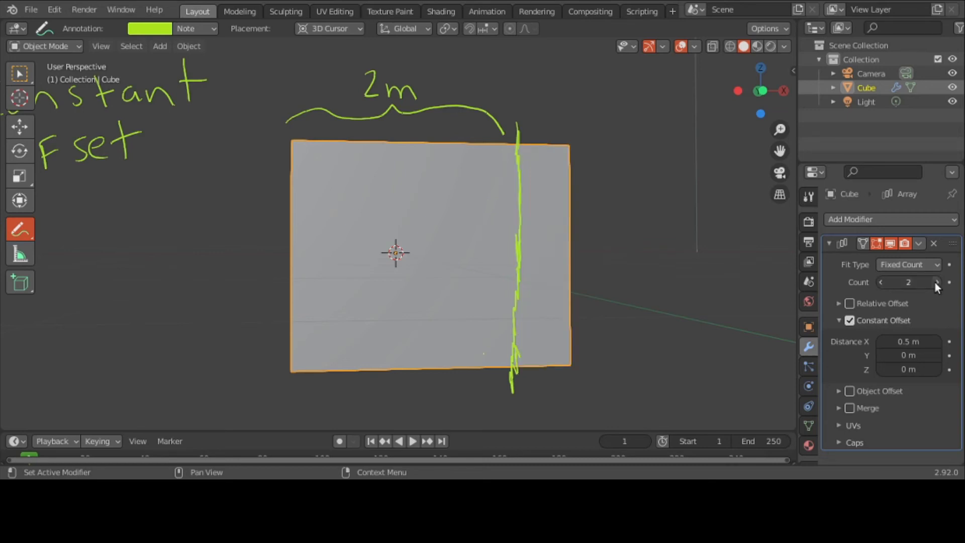
left_click(30, 246)
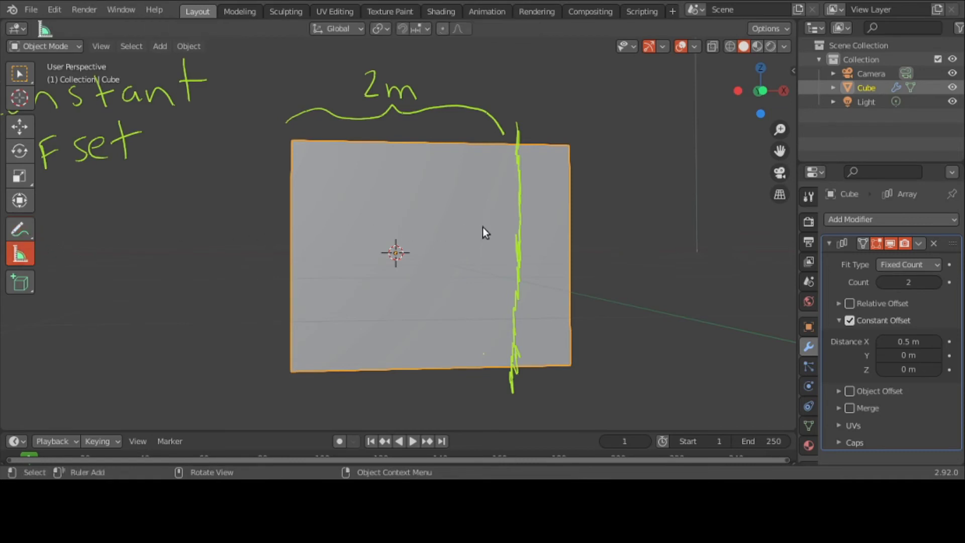
left_click_drag(519, 224, 570, 224)
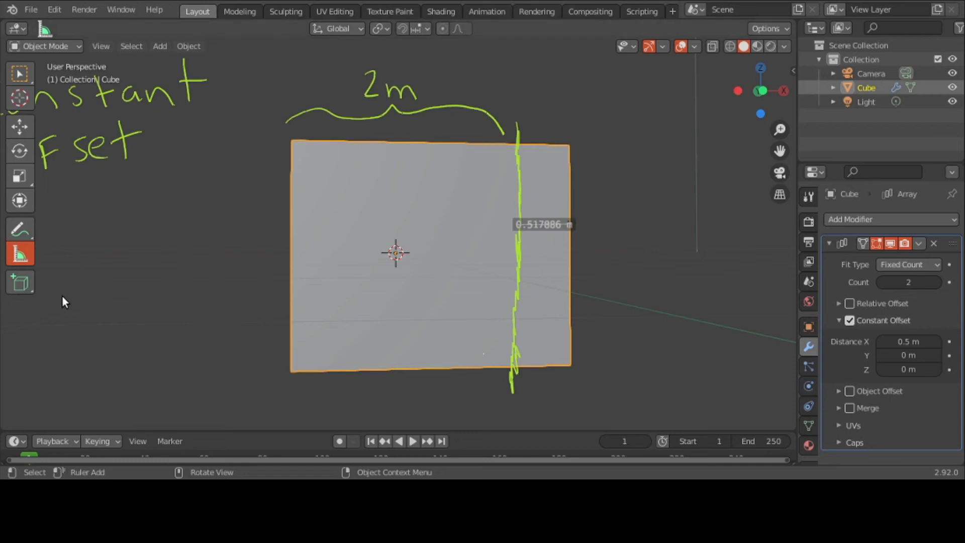
Write the annotation "0.5=2.5" in the empty space left of the cube and ".5" above the part beyond the line.
left_click(25, 232)
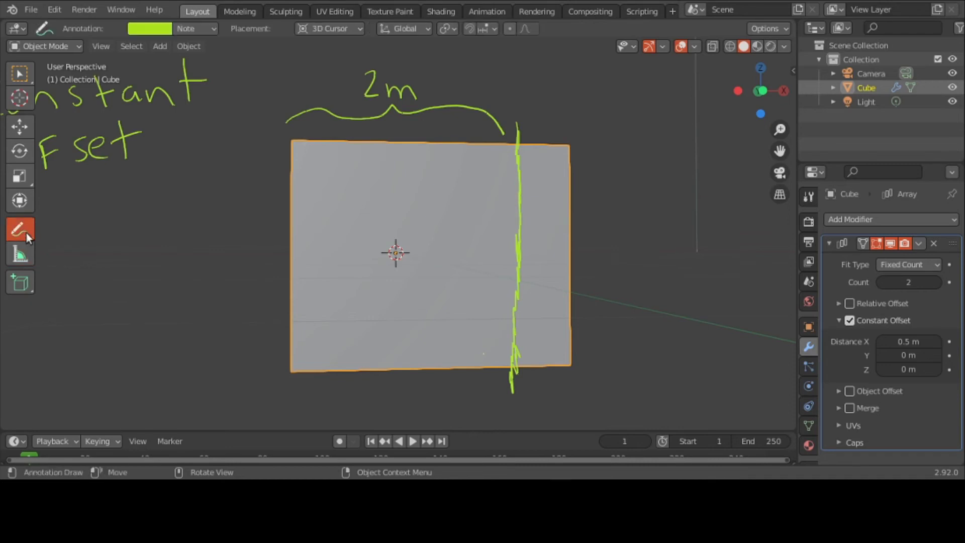
mouse_move(68, 260)
left_mouse_down()
mouse_move(50, 272)
mouse_move(65, 296)
mouse_move(78, 284)
mouse_move(64, 266)
mouse_move(116, 252)
mouse_move(103, 276)
mouse_move(127, 272)
mouse_move(107, 298)
left_mouse_up()
left_click(88, 290)
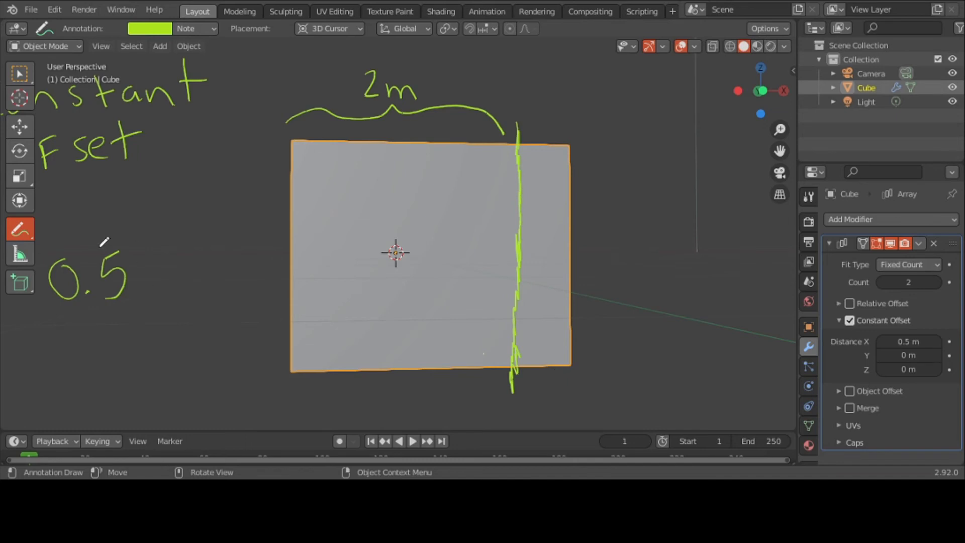
mouse_move(133, 273)
left_mouse_down()
mouse_move(141, 270)
mouse_move(144, 283)
mouse_move(164, 258)
mouse_move(180, 297)
left_mouse_up()
left_click(186, 295)
mouse_move(201, 258)
left_mouse_down()
mouse_move(215, 271)
mouse_move(212, 303)
left_mouse_up()
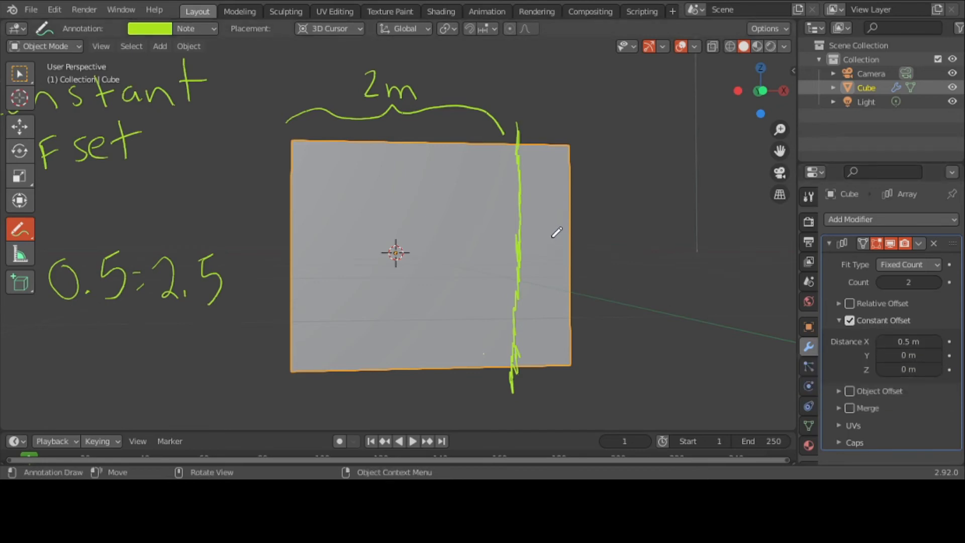
left_click(534, 109)
left_click_drag(550, 98, 547, 121)
Set the constant offset's X distance to 1 m and measure from the hand-drawn line to the array's far edge.
left_click(908, 342)
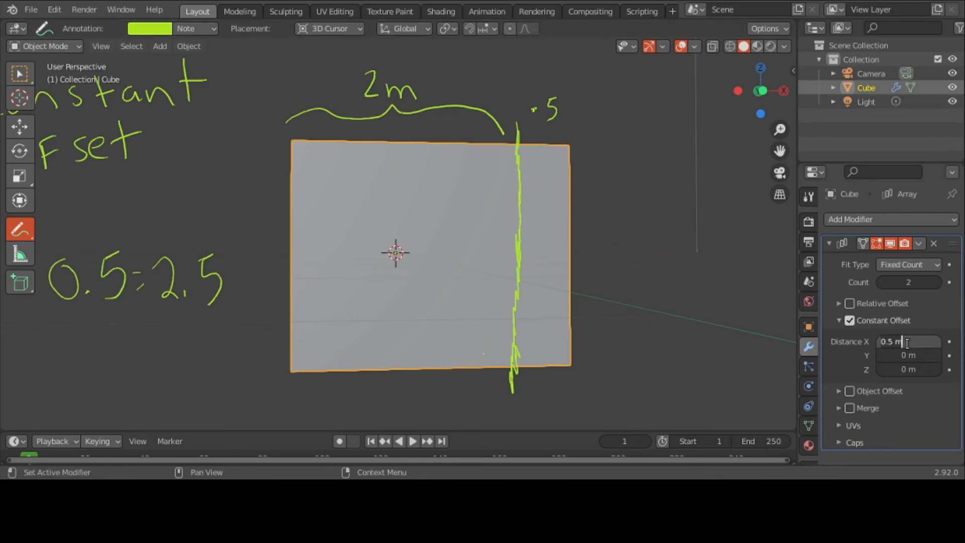
key("ctrl+a")
type("1")
key("Return")
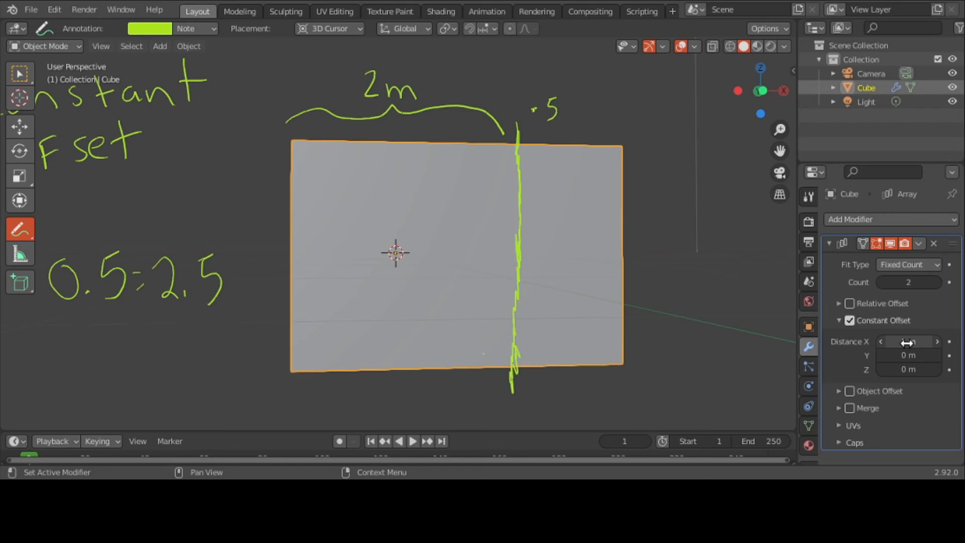
left_click_drag(324, 150, 392, 163)
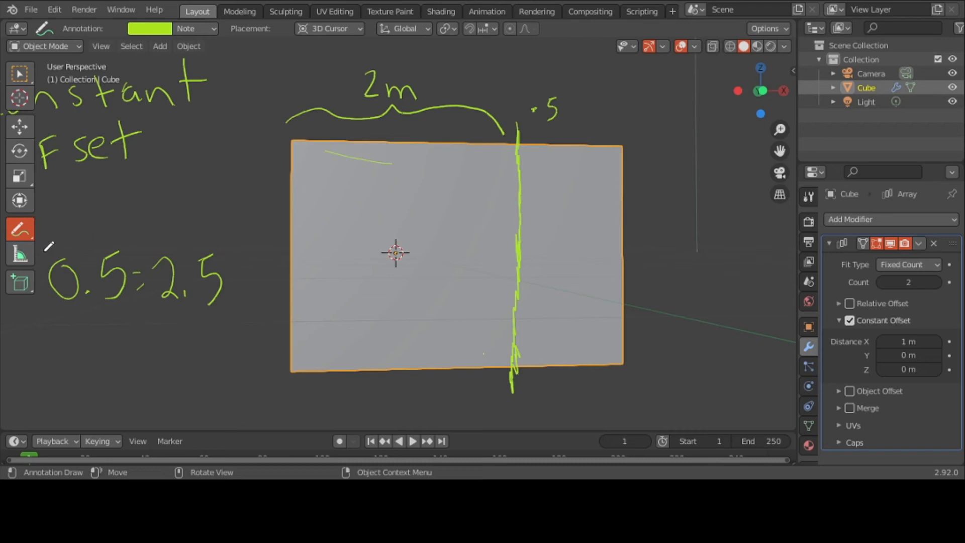
left_click(22, 253)
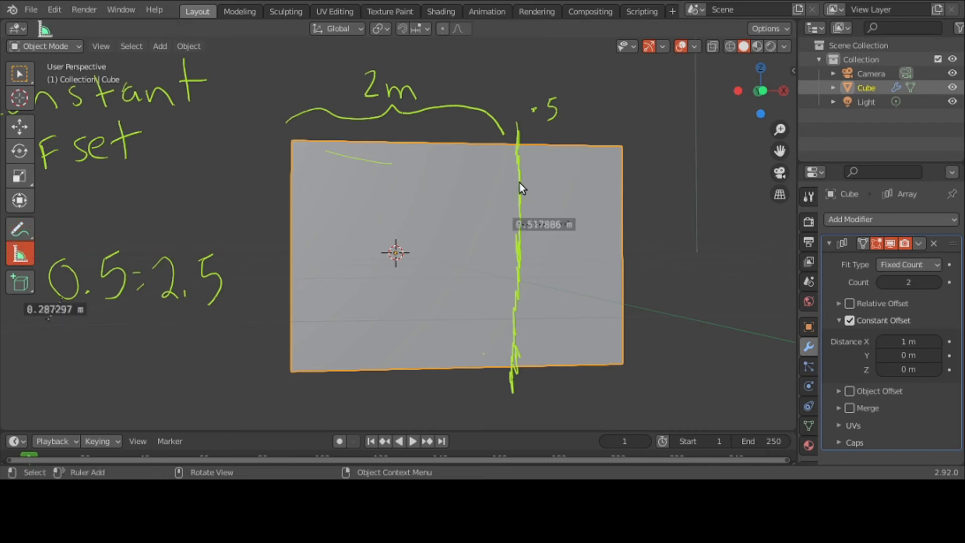
left_click_drag(520, 183, 623, 180)
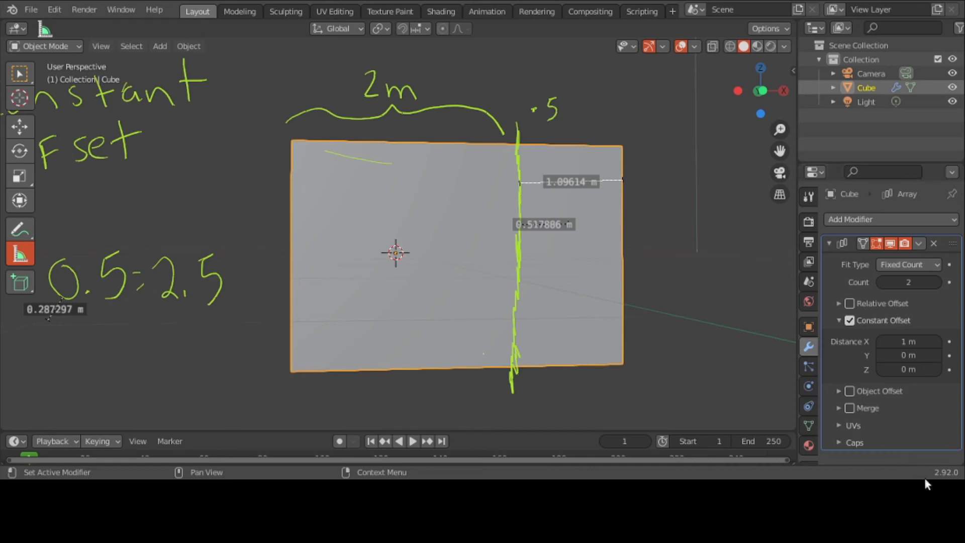
Set the constant offset's X distance to 2 m and measure the copy's width from the hand-drawn line to its far edge.
left_click(917, 339)
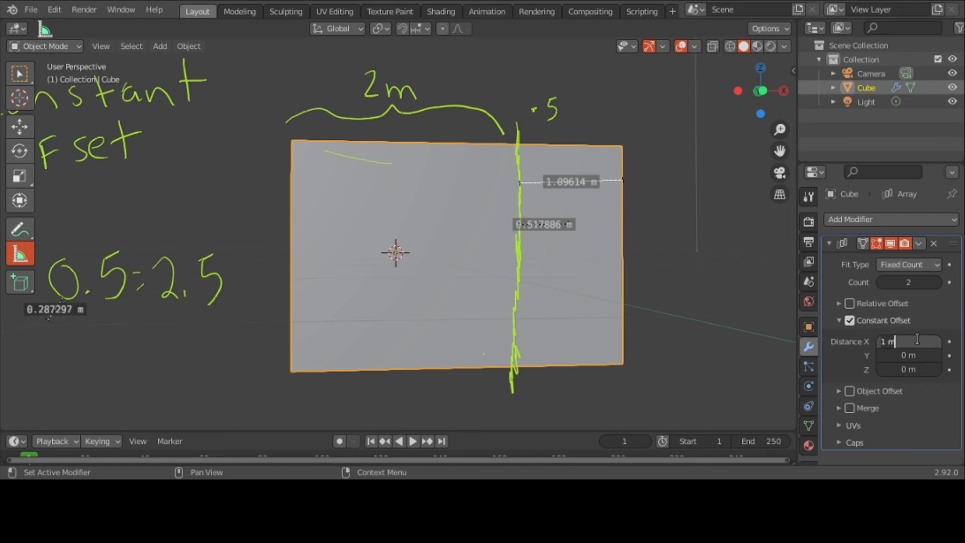
type("2")
key("Return")
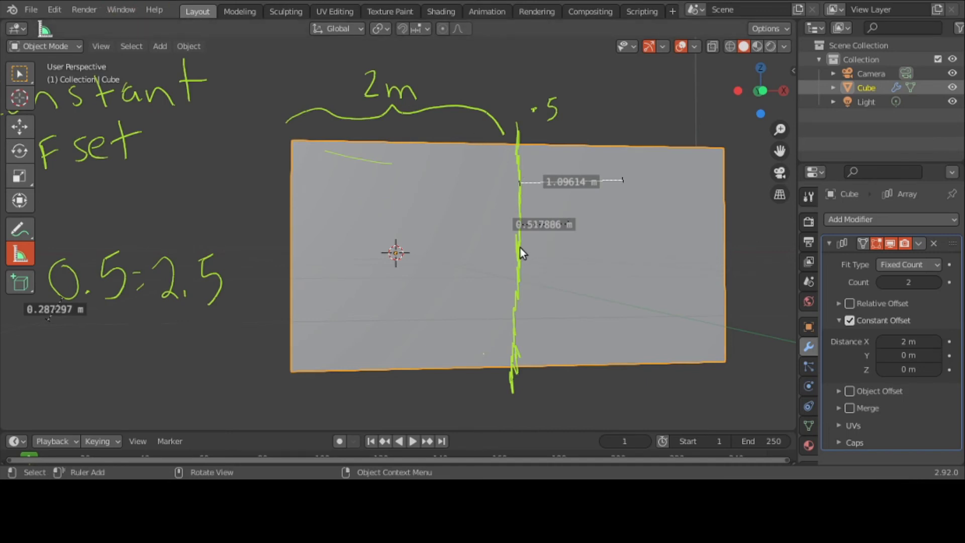
left_click_drag(520, 248, 728, 250)
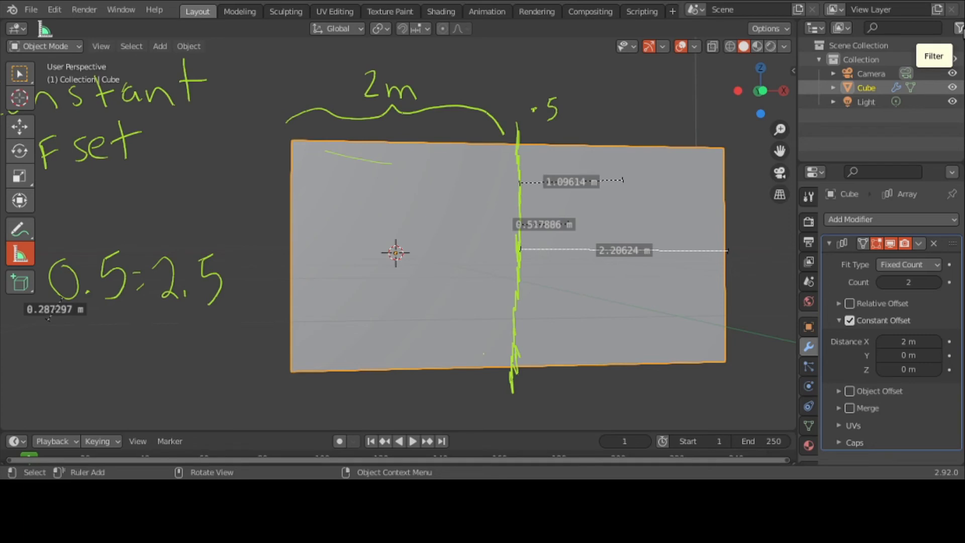
left_click(908, 343)
key("BackSpace")
key("BackSpace")
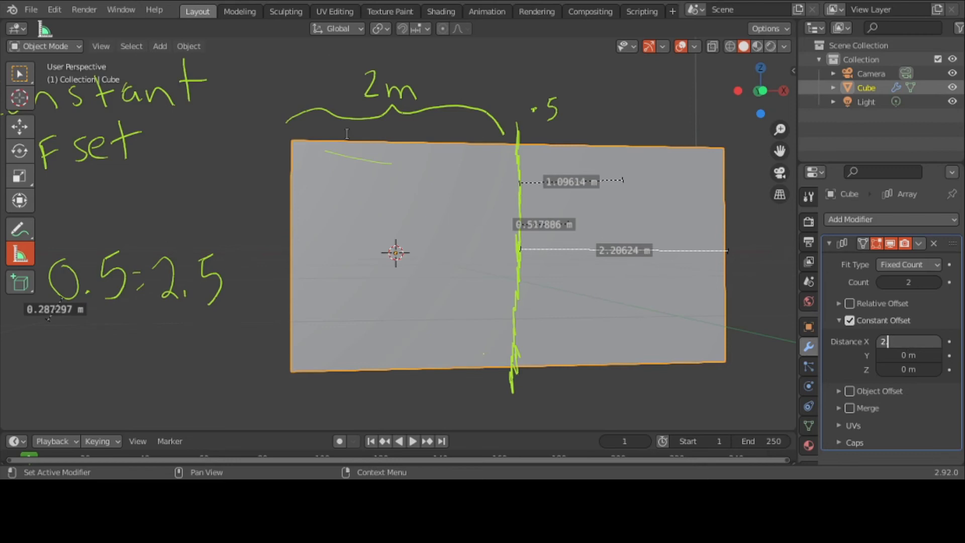
key("Return")
Annotate the original cube with the handwritten label "main" and an arrow pointing to its left edge.
left_click(22, 229)
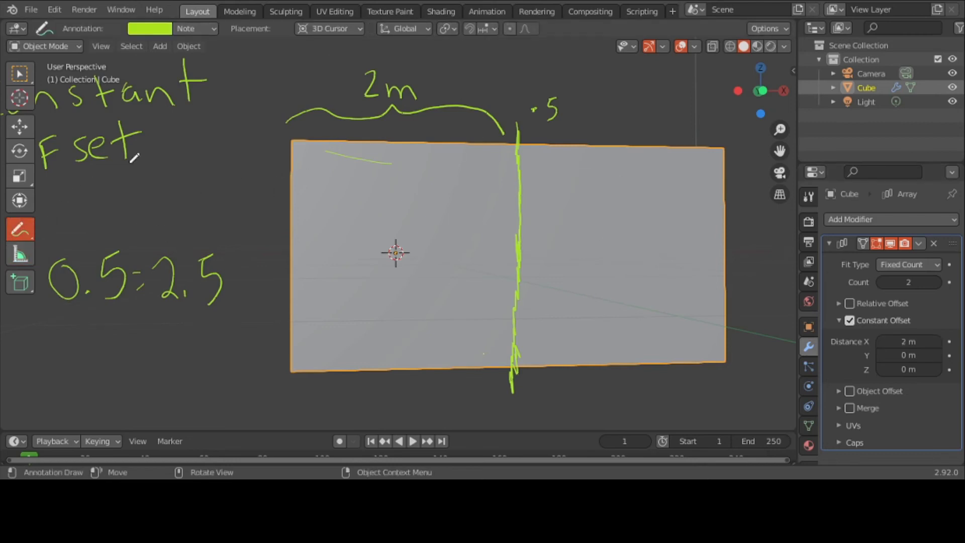
left_click_drag(240, 140, 286, 200)
mouse_move(191, 137)
left_mouse_down()
mouse_move(215, 148)
mouse_move(224, 127)
mouse_move(237, 139)
mouse_move(257, 121)
left_mouse_up()
left_click(236, 127)
left_click(238, 137)
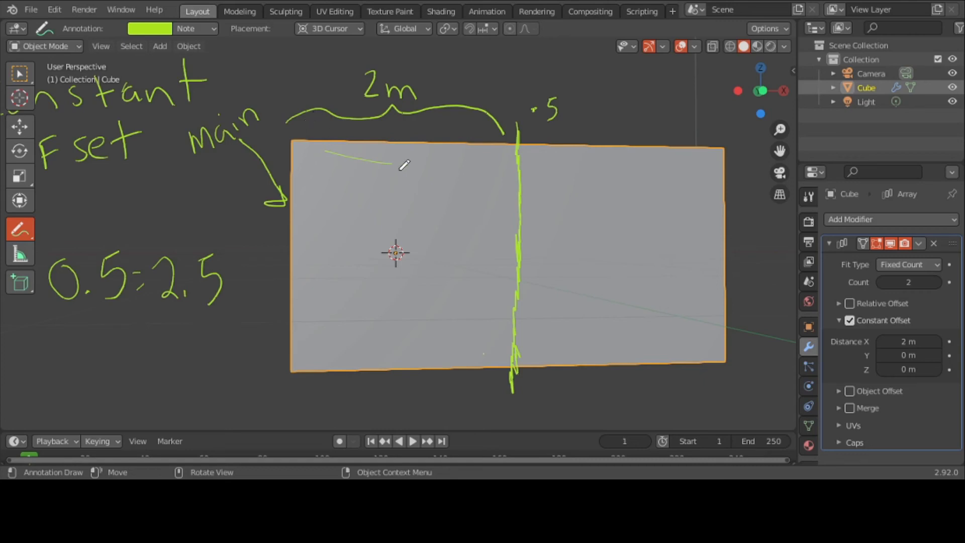
Set the constant offset's X distance to 2.2 m to leave a gap between the two cubes.
left_click(897, 341)
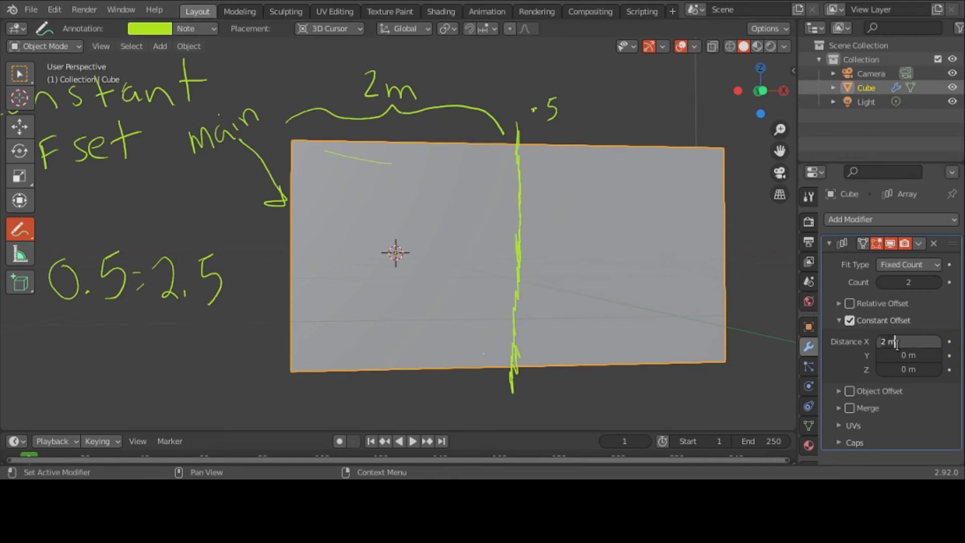
key("ctrl+a")
type("2.2")
key("Return")
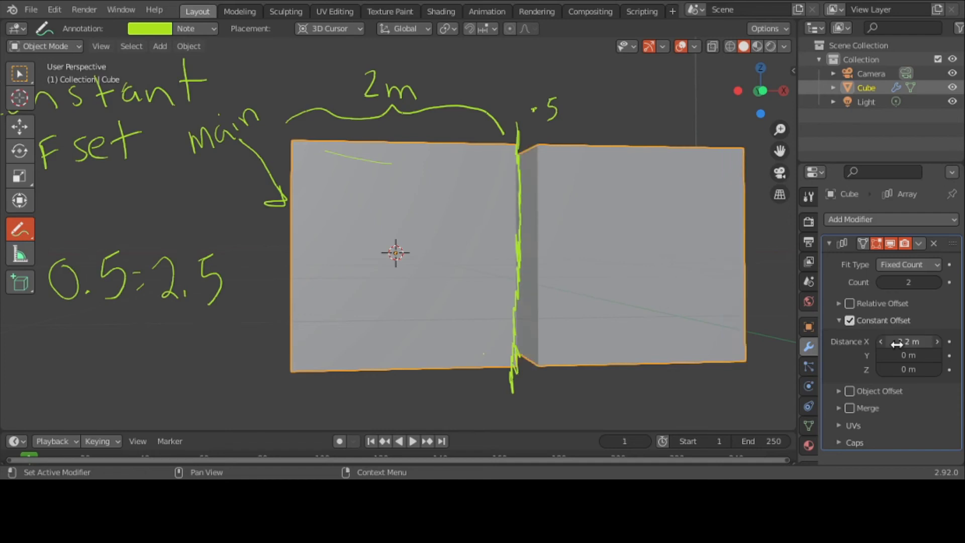
Measure twice from the hand-drawn line to the second cube's far edge, across the lower part of its front face.
left_click(19, 255)
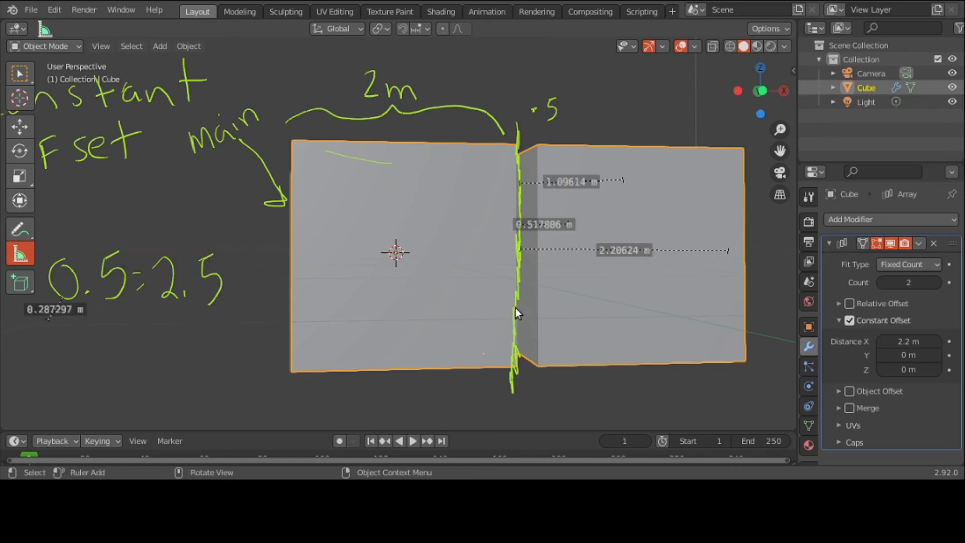
left_click_drag(514, 308, 746, 304)
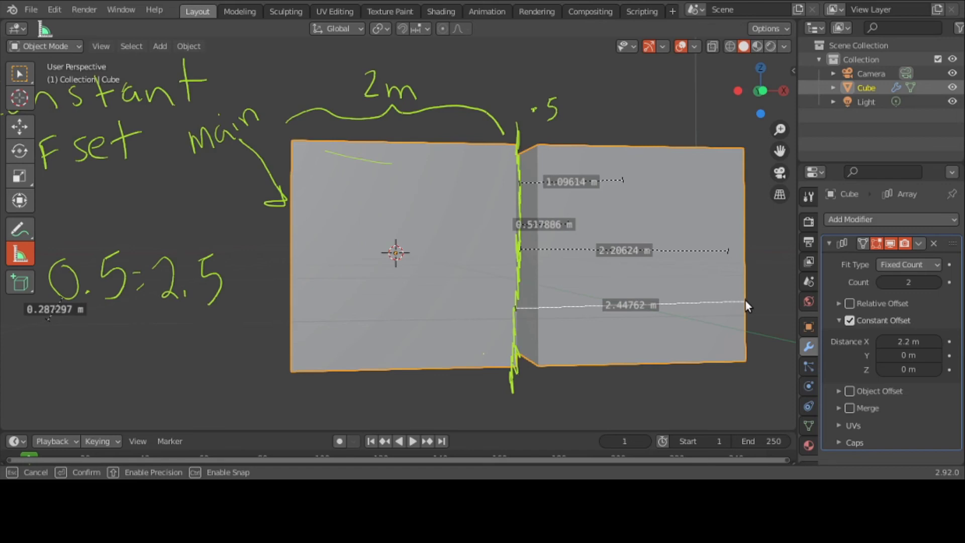
left_click_drag(745, 302, 745, 301)
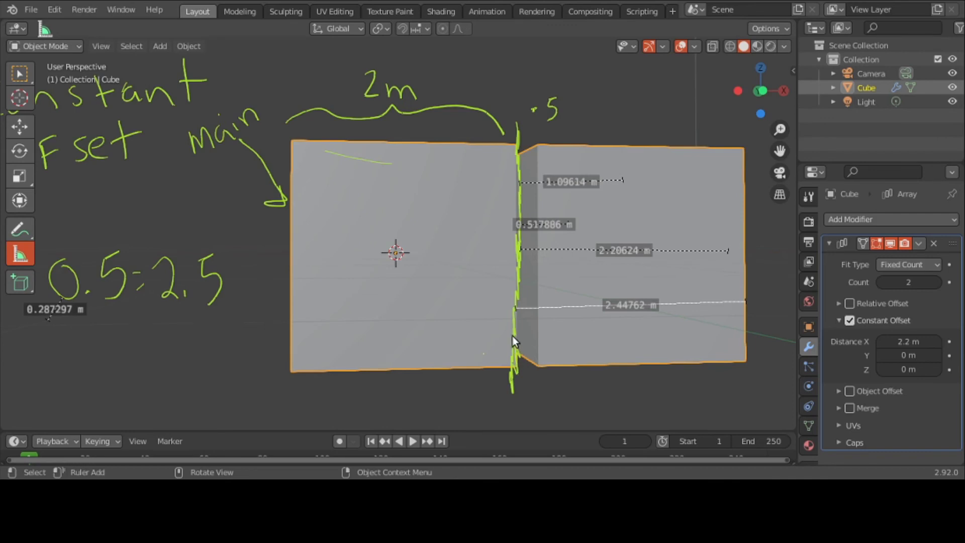
left_click_drag(512, 336, 746, 330)
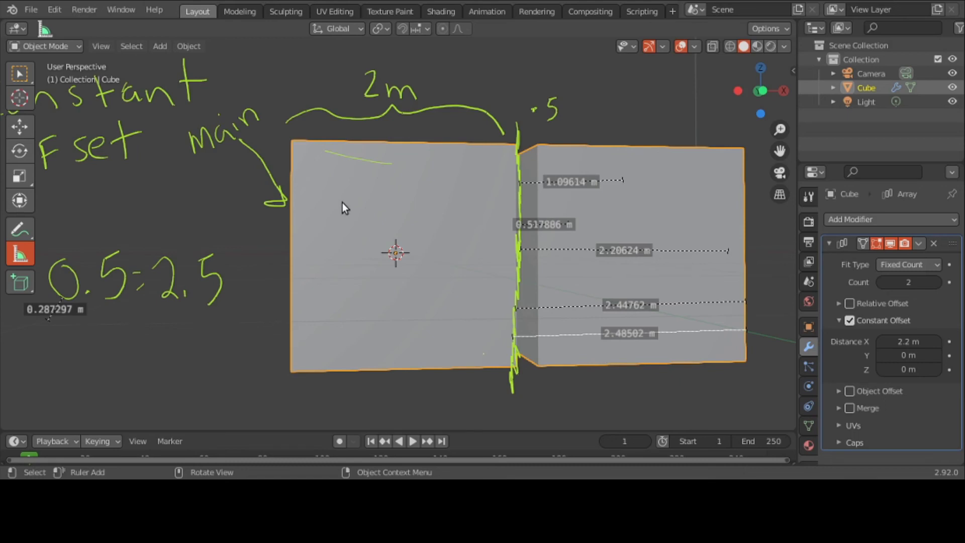
Switch to the front orthographic view and delete the five ruler measurements lying over the second cube.
key("grave")
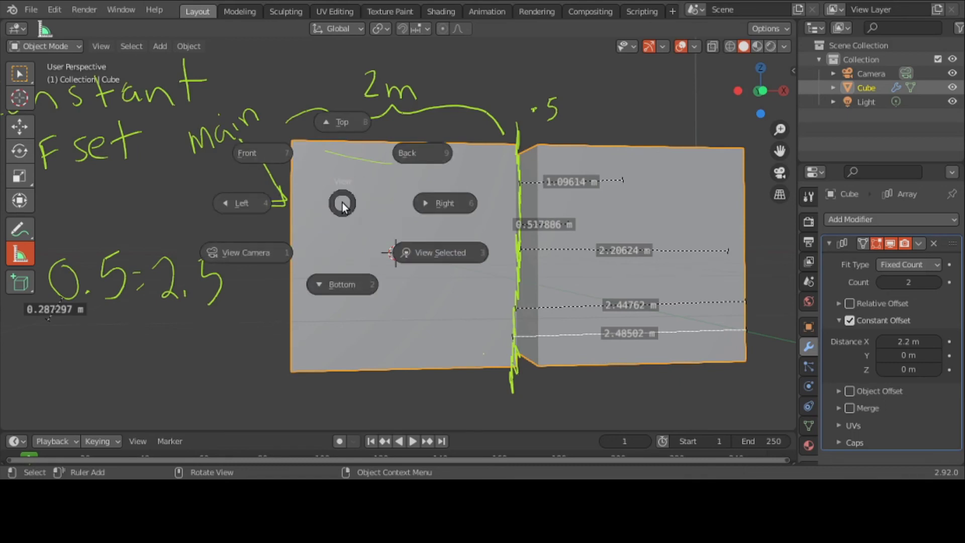
left_click(259, 159)
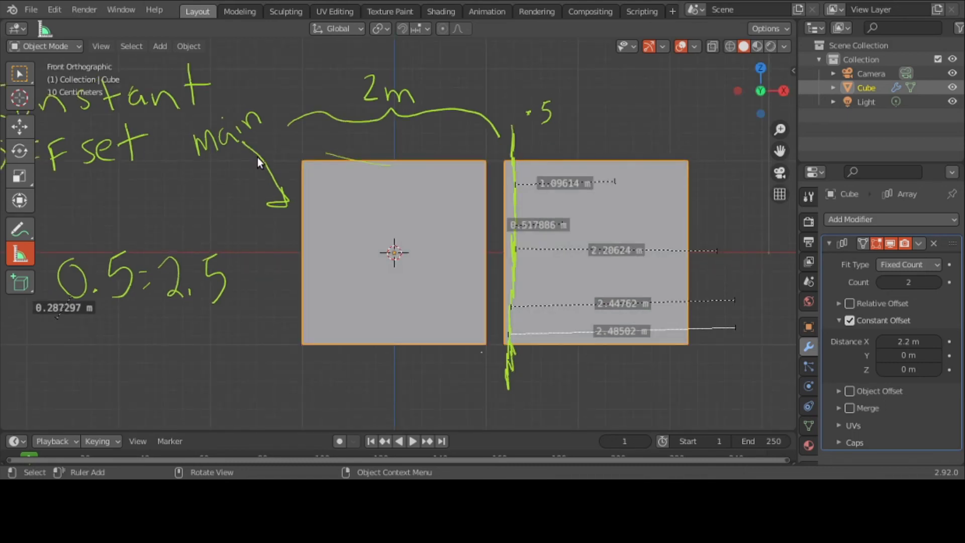
left_click_drag(580, 181, 581, 179)
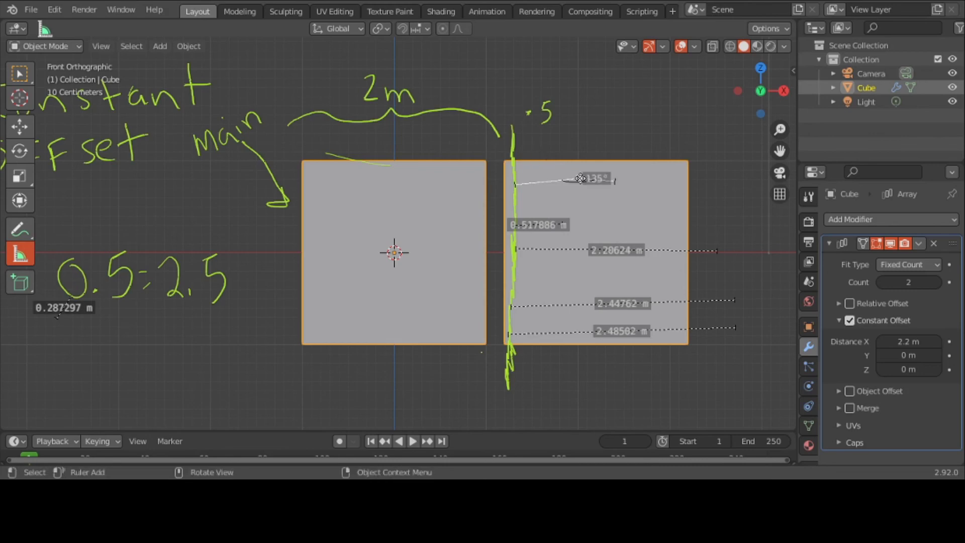
key("ctrl+z")
left_click(579, 182)
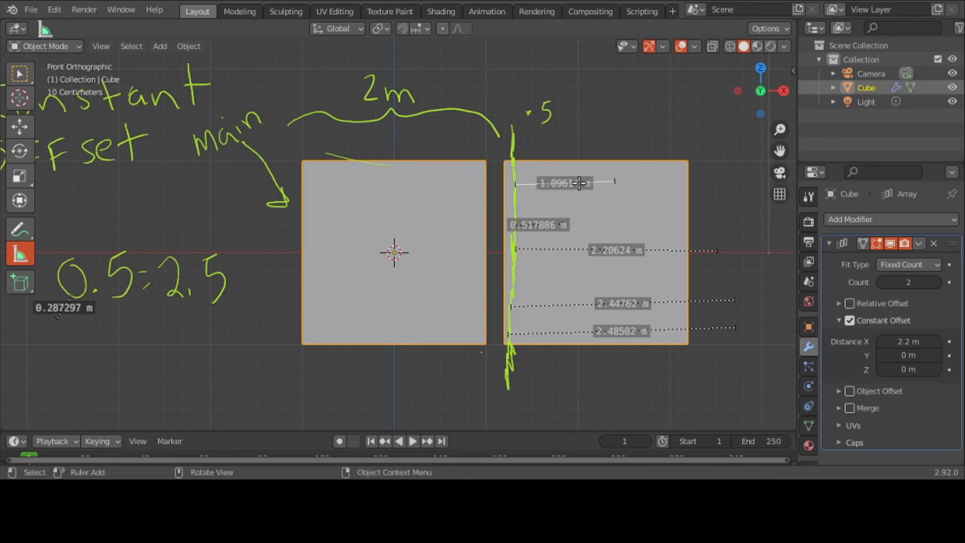
key("Delete")
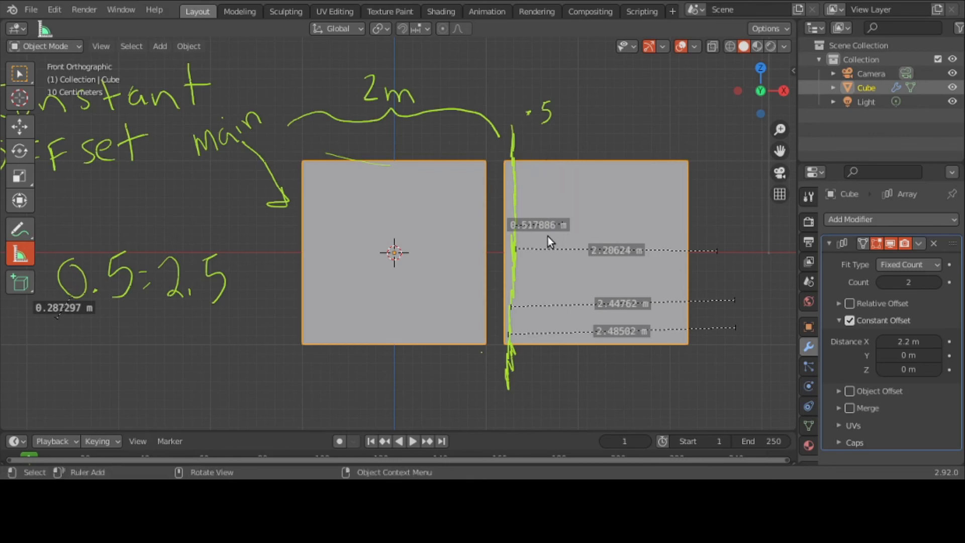
key("Delete")
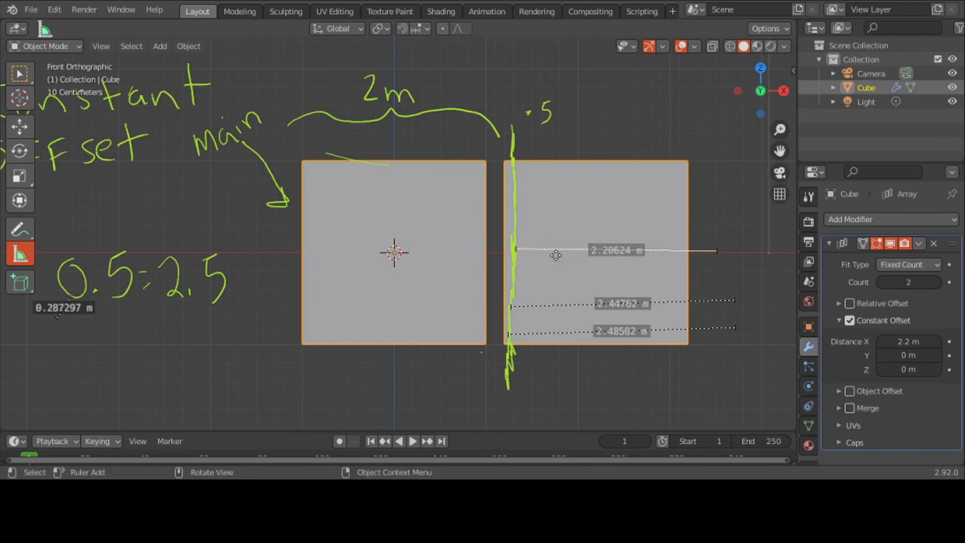
key("Delete")
left_click_drag(563, 298, 564, 300)
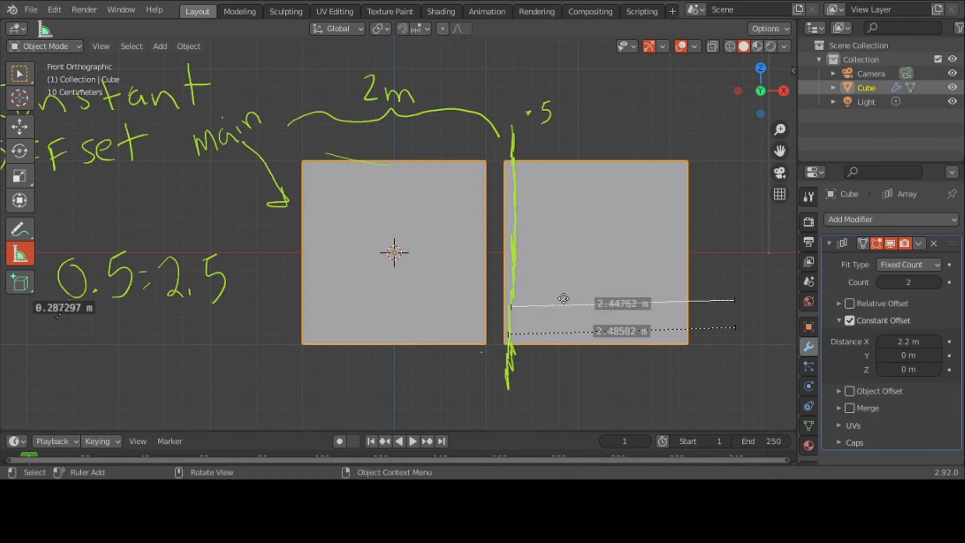
key("Delete")
left_click(565, 330)
key("Delete")
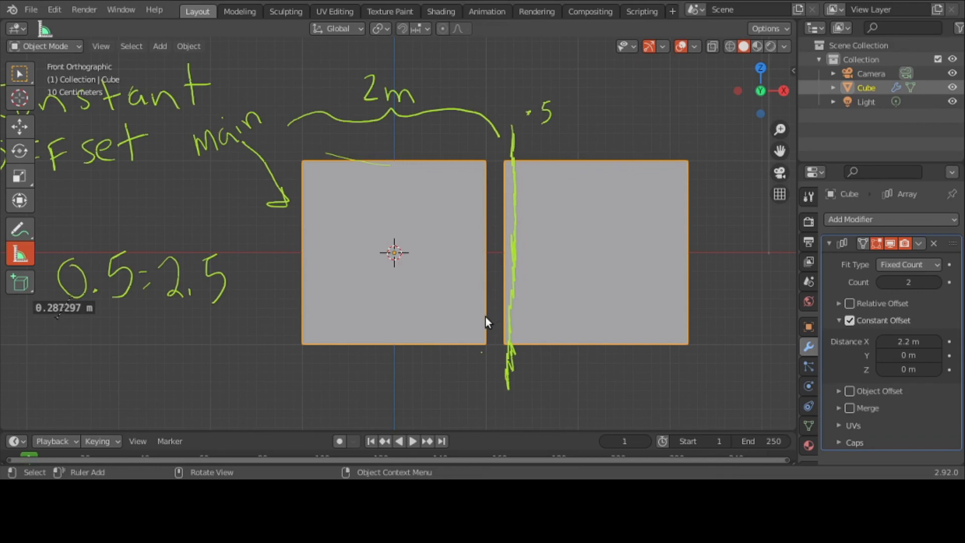
Measure from the main cube's right edge to the second cube's far edge, and measure the gap between the two cubes.
left_click_drag(486, 317, 691, 316)
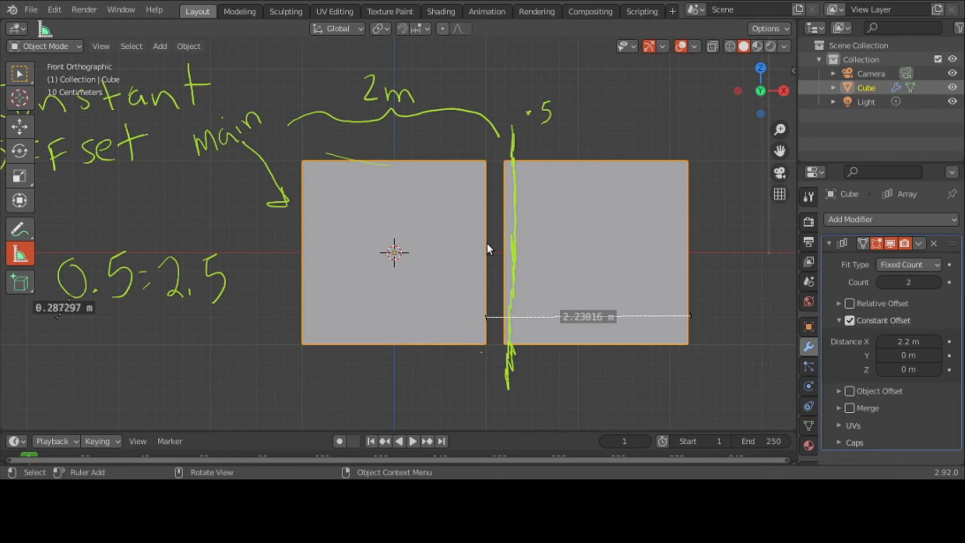
left_click_drag(487, 245, 506, 245)
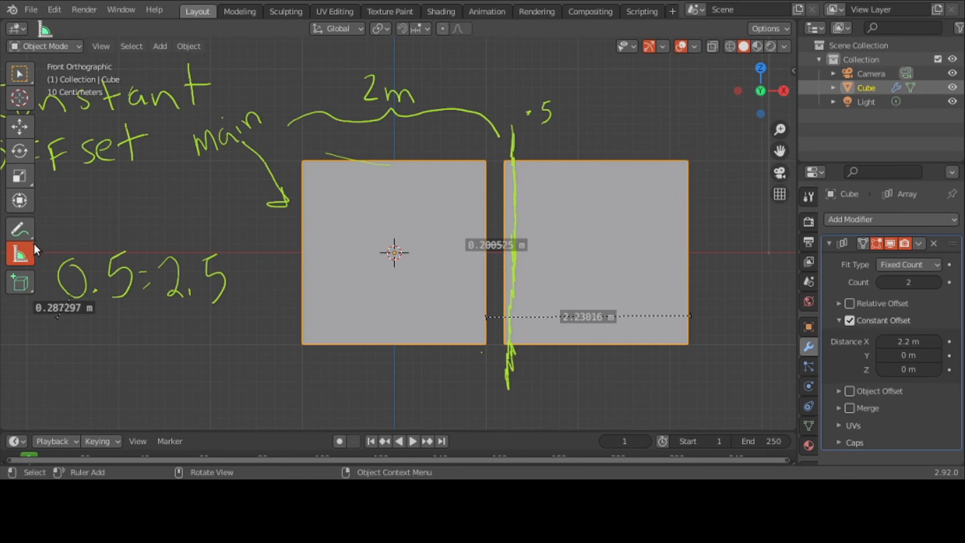
Draw a vertical annotation line by hand along the second cube's far edge.
left_click(19, 233)
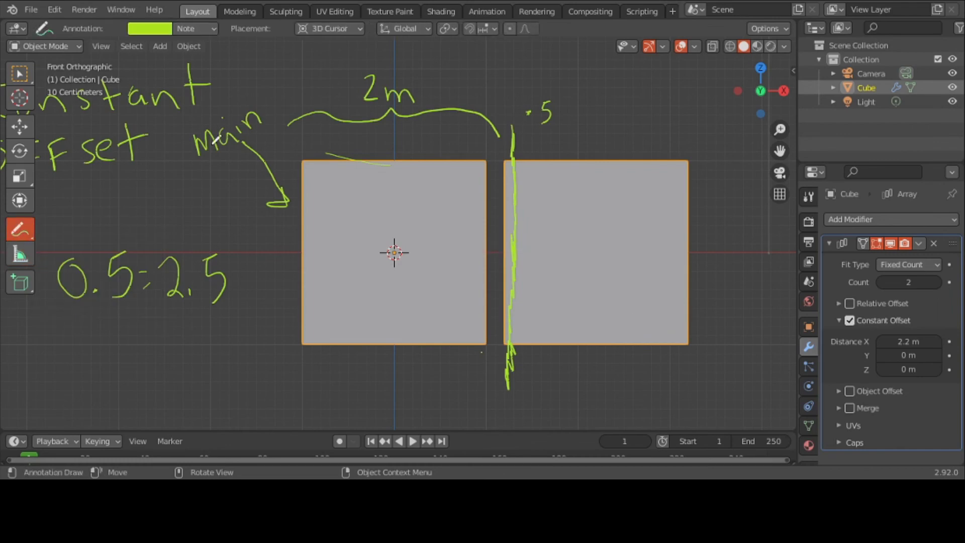
mouse_move(685, 131)
left_mouse_down()
mouse_move(694, 210)
mouse_move(685, 363)
mouse_move(683, 335)
left_mouse_up()
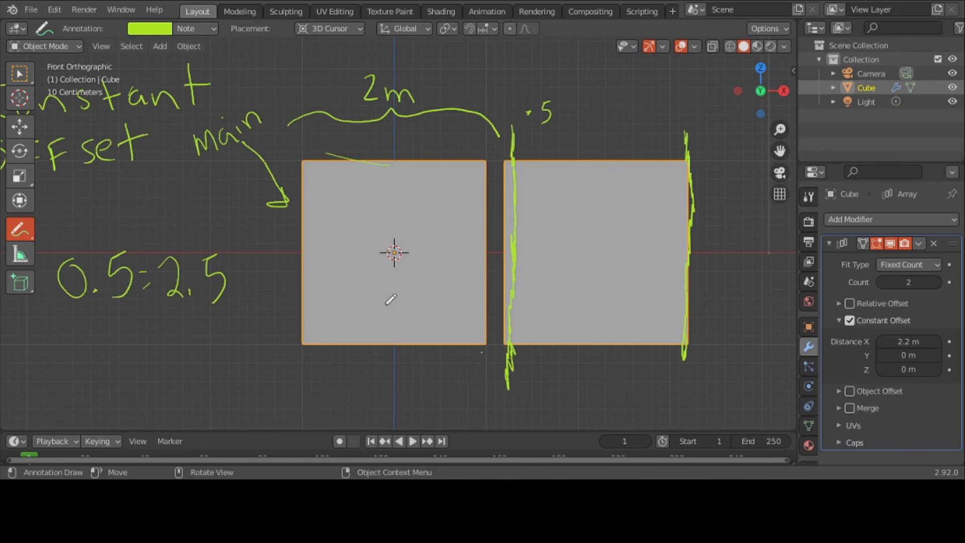
Set the array count to 3 and measure from the second cube's right edge to the third cube's far edge.
left_click(935, 282)
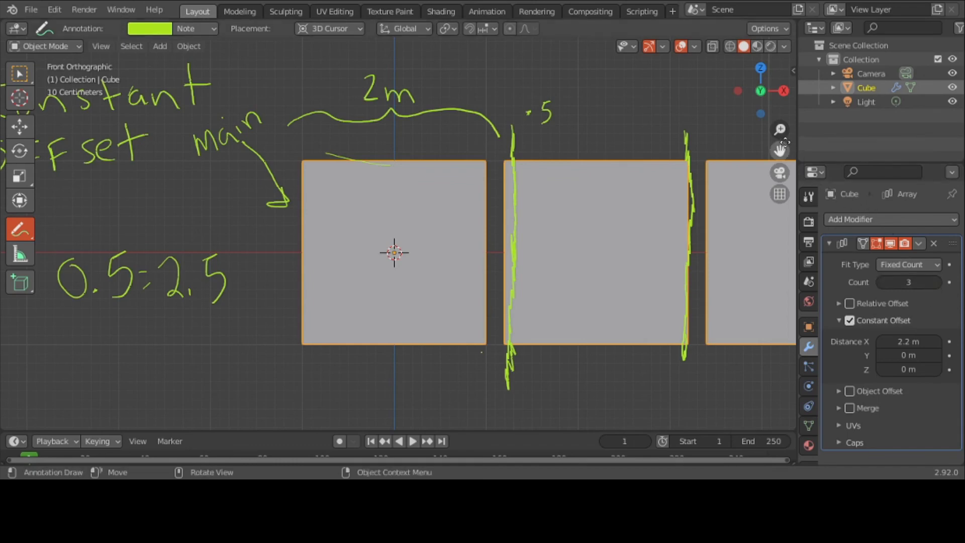
left_click_drag(780, 152, 605, 143)
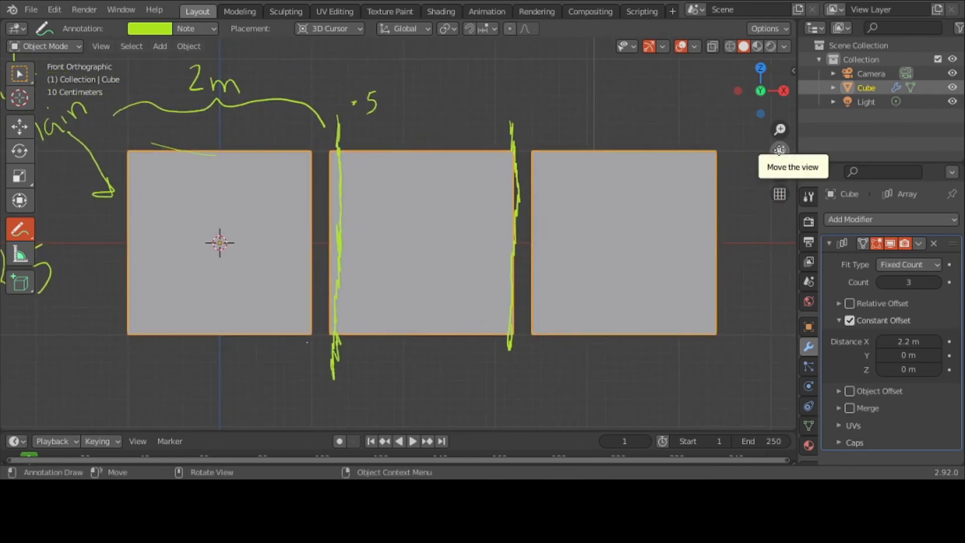
left_click(20, 255)
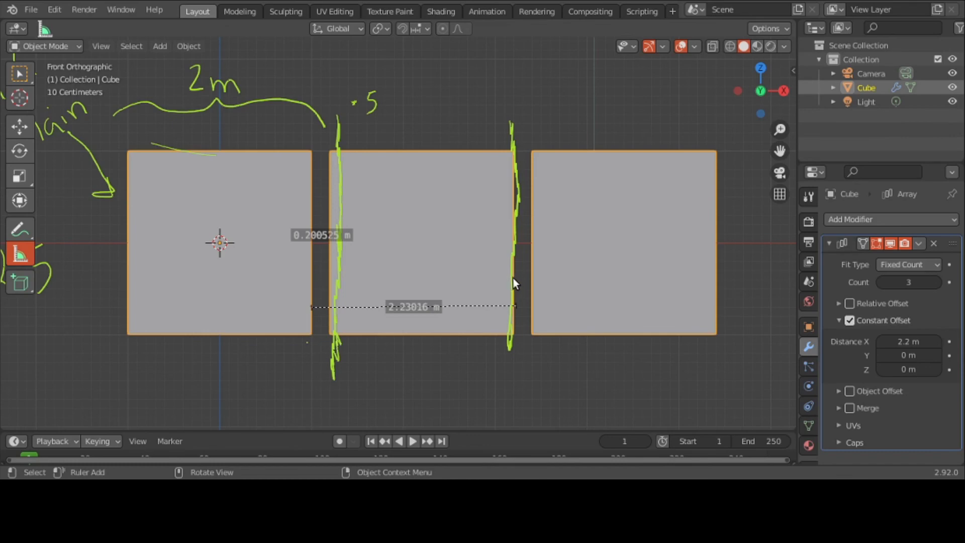
left_click_drag(512, 279, 719, 284)
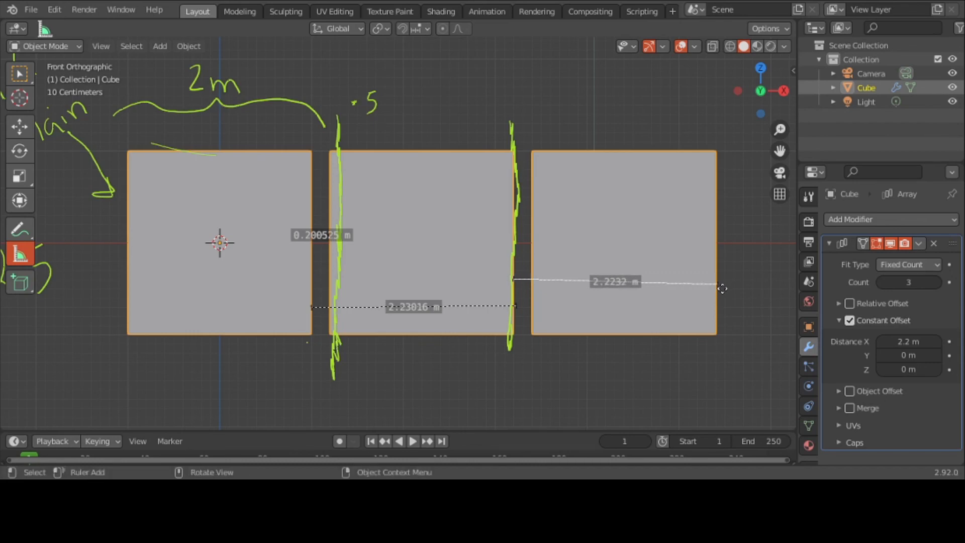